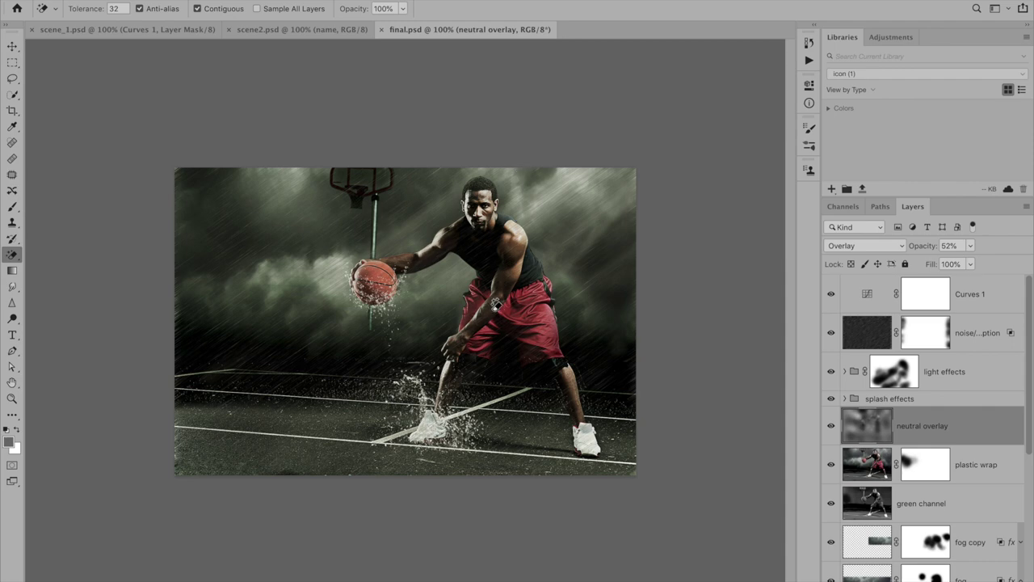
Merge the b_ball player, its copy, high pass and high pass copy layers of final.psd into a single layer.
{"action": "scroll", "coordinate": [950, 325], "scroll_direction": "down", "scroll_amount": 8}
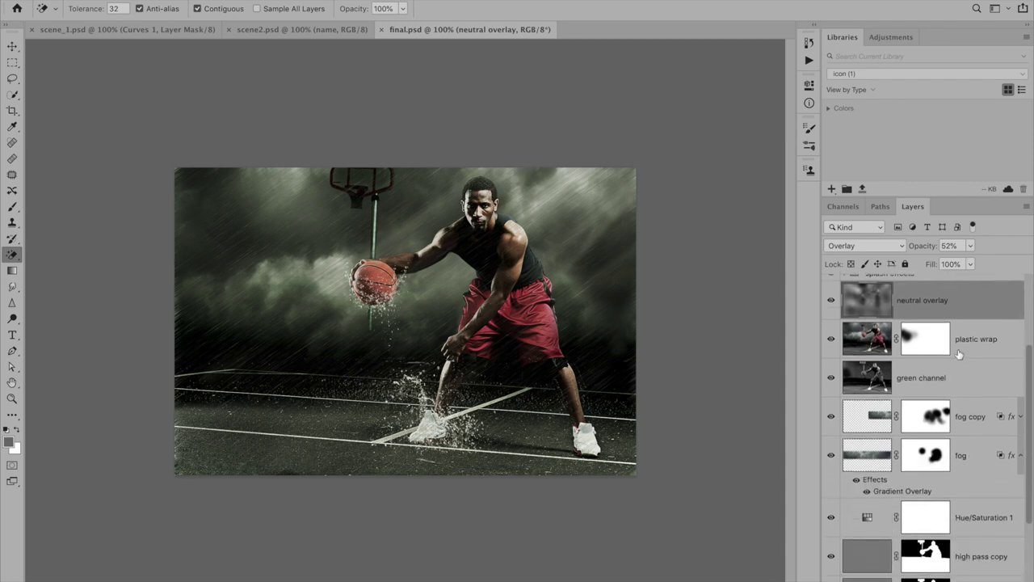
{"action": "scroll", "coordinate": [958, 354], "scroll_direction": "up", "scroll_amount": 8}
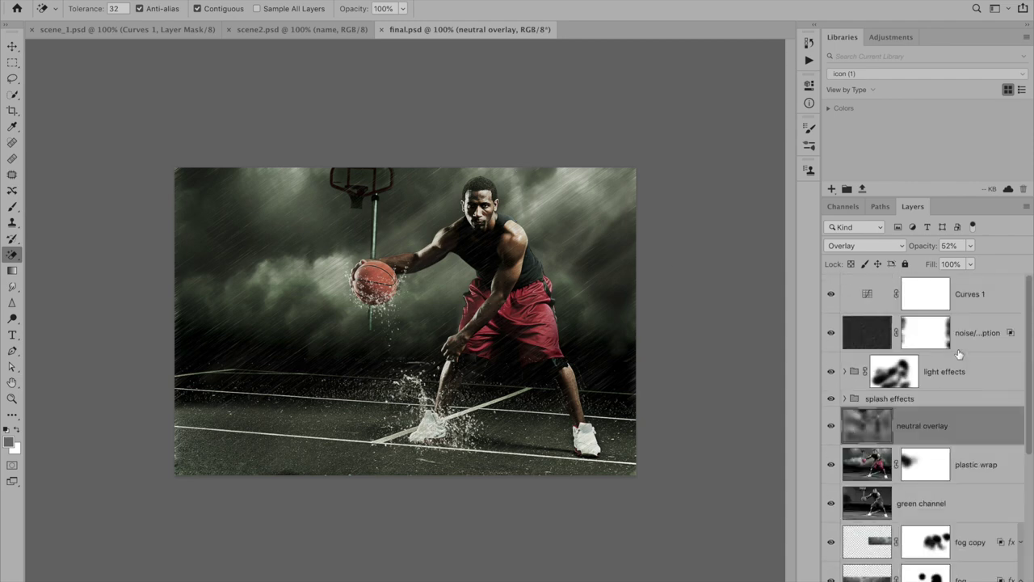
{"action": "scroll", "coordinate": [959, 353], "scroll_direction": "down", "scroll_amount": 8}
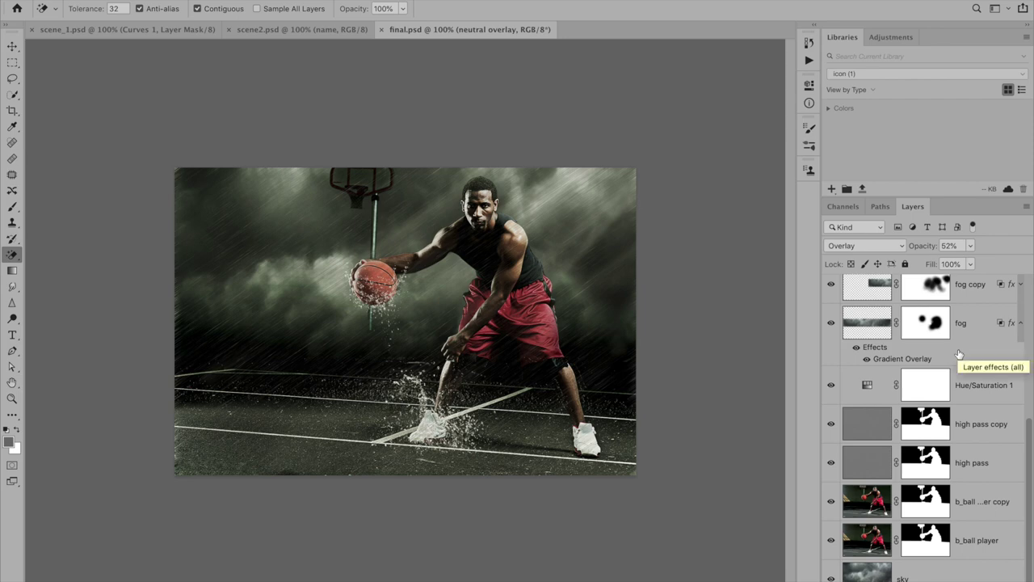
{"action": "left_click", "coordinate": [997, 541]}
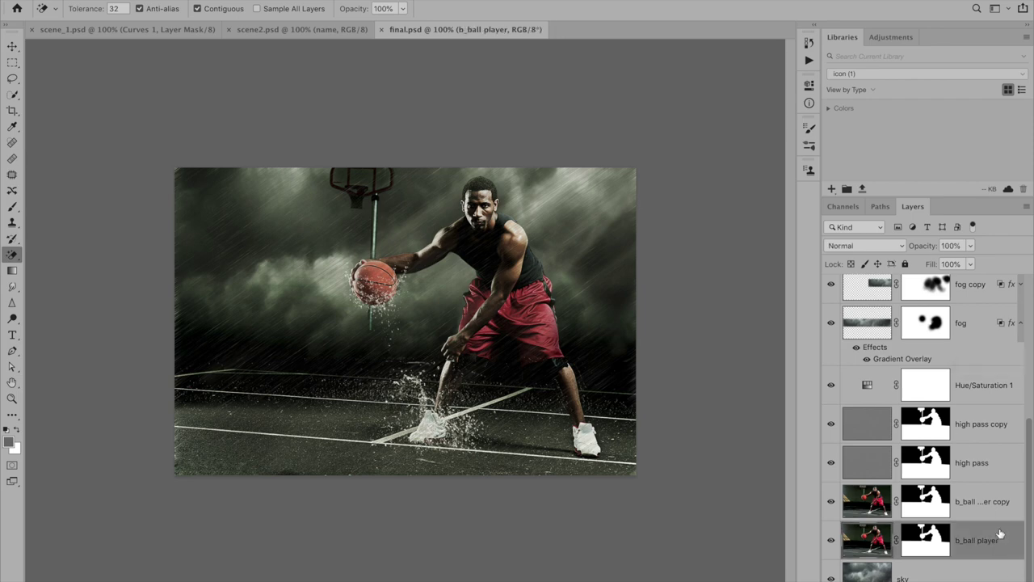
{"action": "left_click", "coordinate": [999, 503], "text": "shift"}
{"action": "left_click", "coordinate": [989, 466], "text": "shift"}
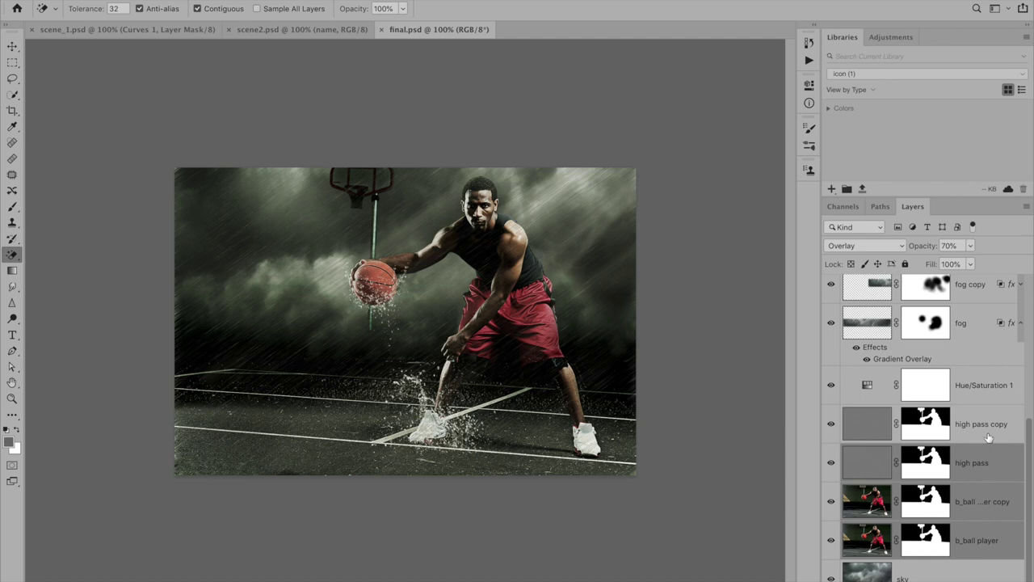
{"action": "left_click", "coordinate": [988, 437], "text": "shift"}
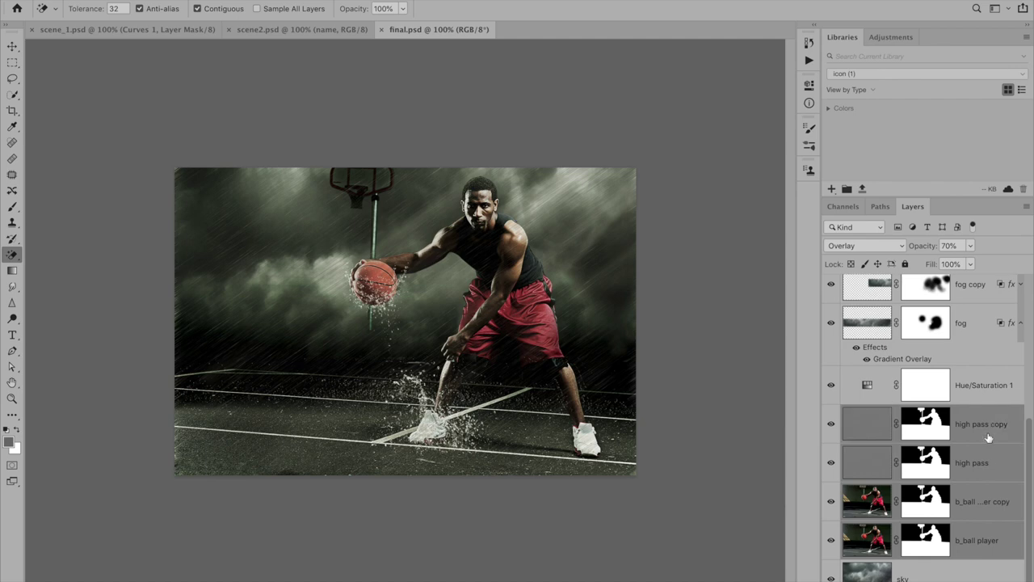
{"action": "left_click", "coordinate": [1026, 206]}
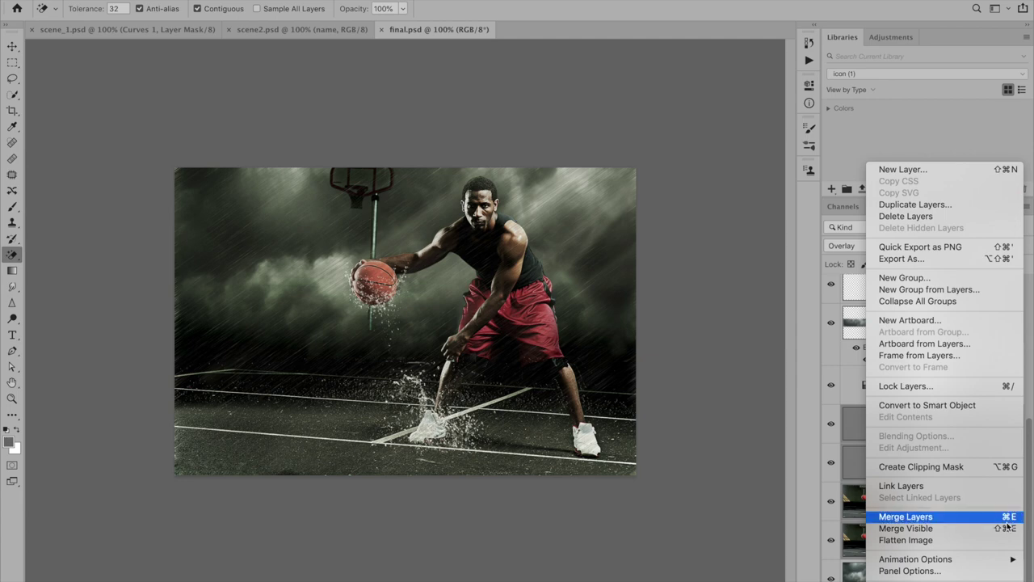
{"action": "left_click", "coordinate": [1014, 520]}
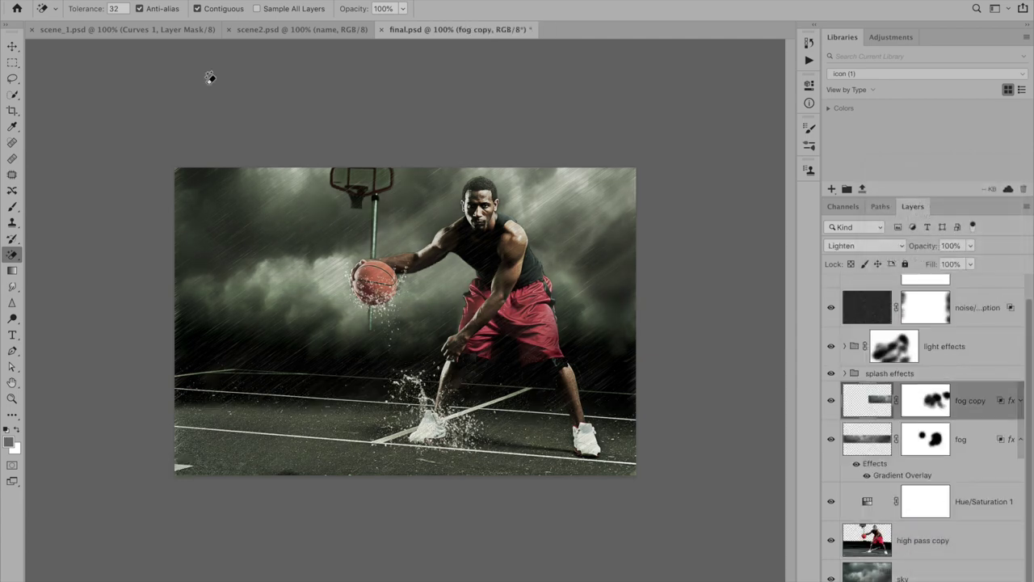
Inspect the separate fog, splash and rain layers of scene_1.psd by hiding and showing each one.
{"action": "left_click", "coordinate": [192, 37]}
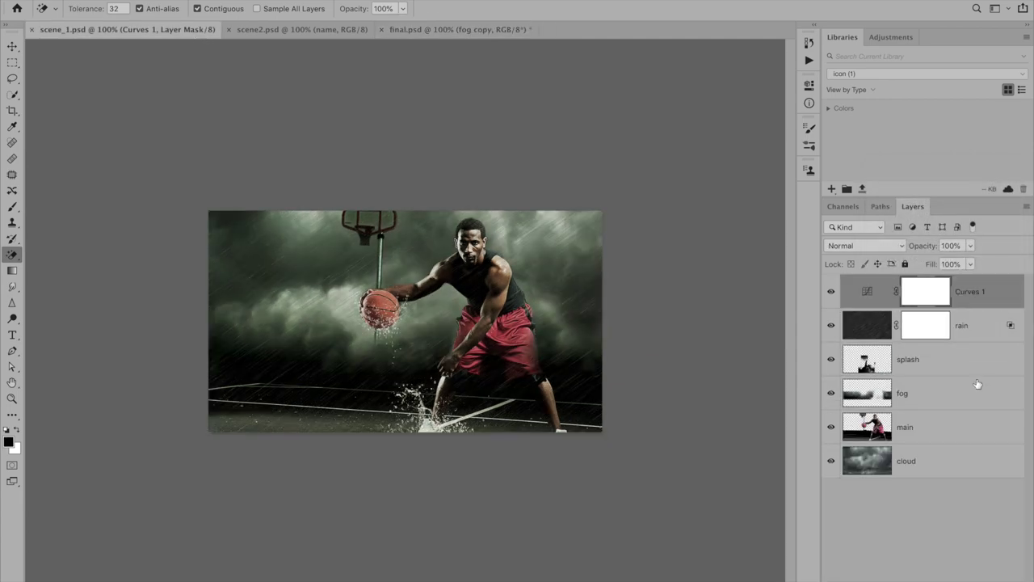
{"action": "left_click", "coordinate": [929, 430]}
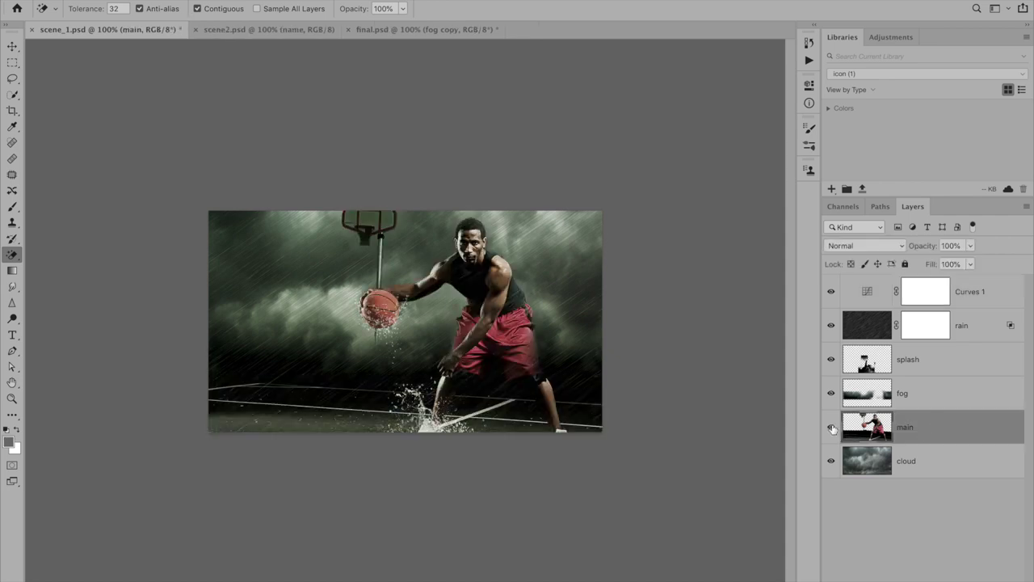
{"action": "left_click", "coordinate": [831, 393]}
{"action": "left_click", "coordinate": [831, 393]}
{"action": "left_click", "coordinate": [830, 359]}
{"action": "left_click", "coordinate": [831, 358]}
{"action": "left_click", "coordinate": [830, 324]}
{"action": "left_click", "coordinate": [830, 325]}
{"action": "key", "text": "ctrl+Tab"}
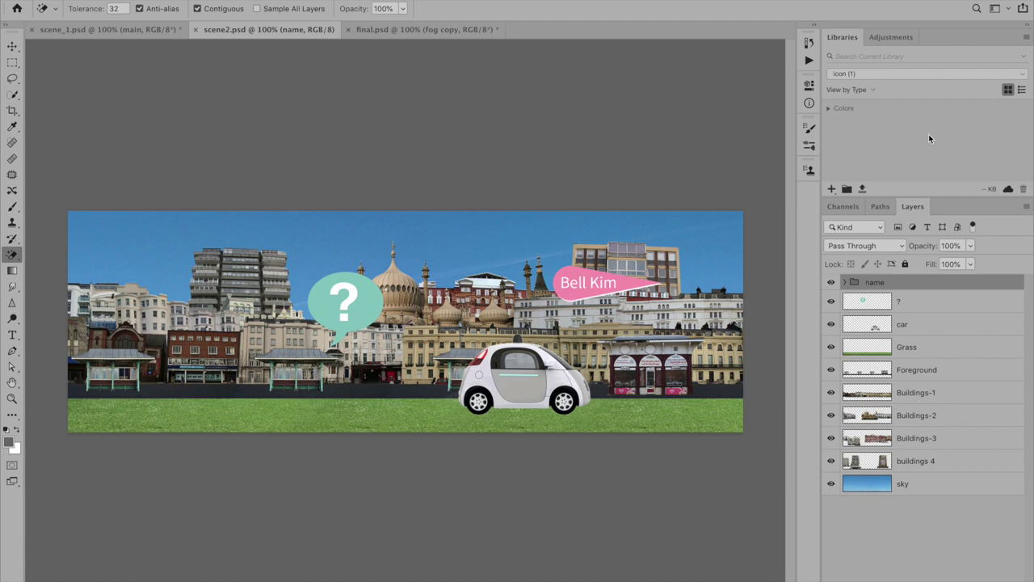
{"action": "key", "text": "ctrl+alt+c"}
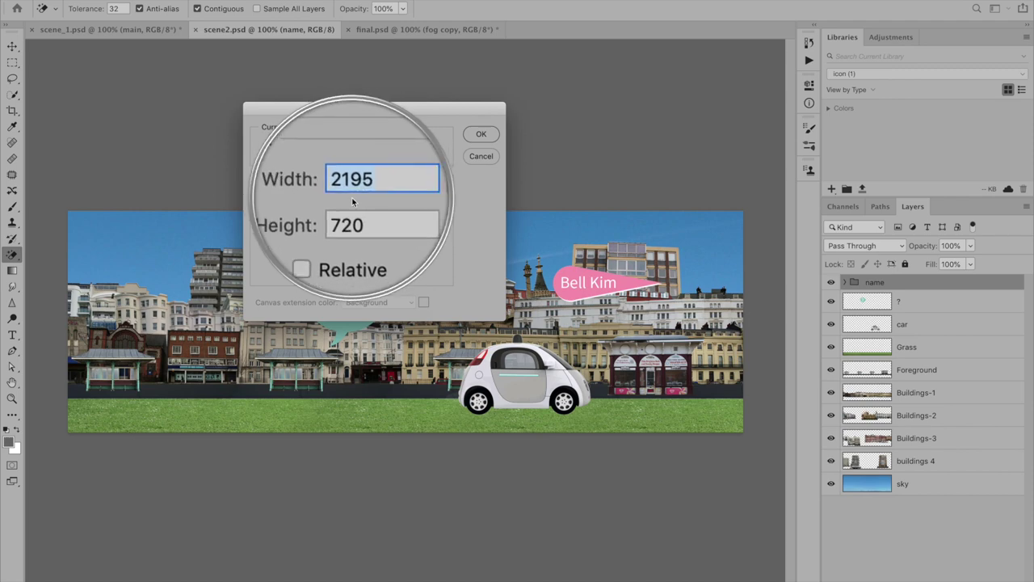
{"action": "type", "text": "12"}
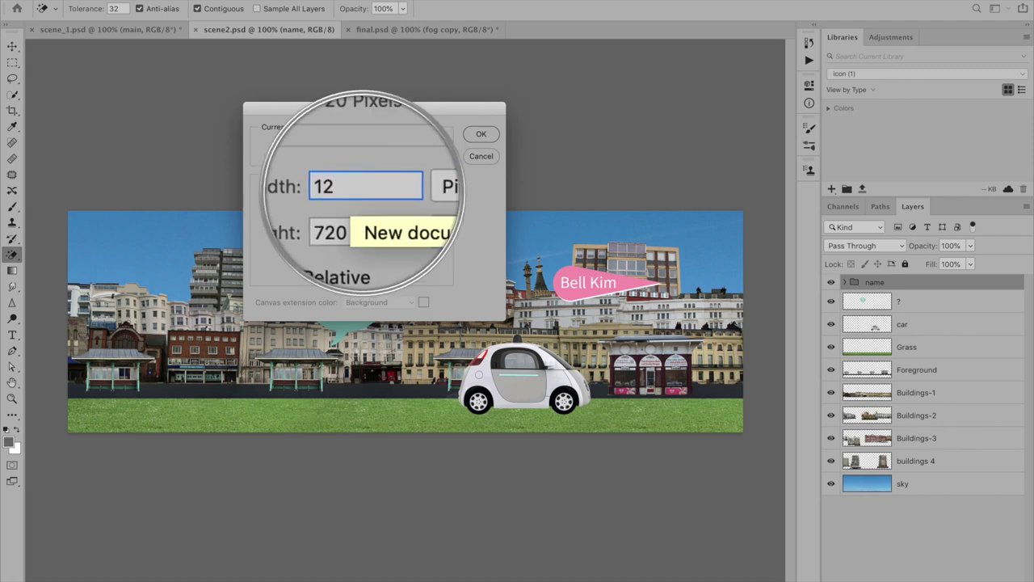
{"action": "type", "text": "80"}
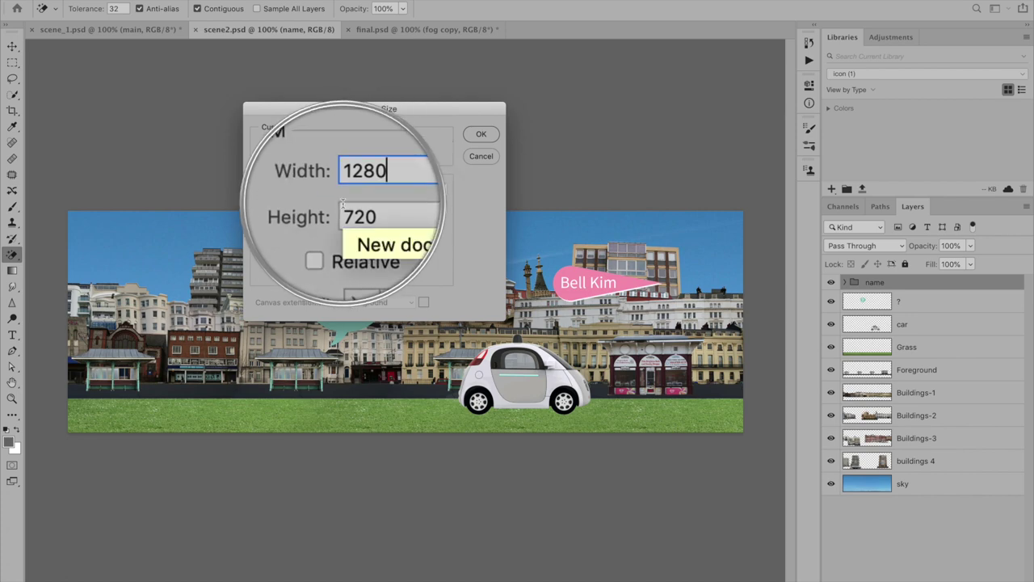
{"action": "left_click", "coordinate": [480, 156]}
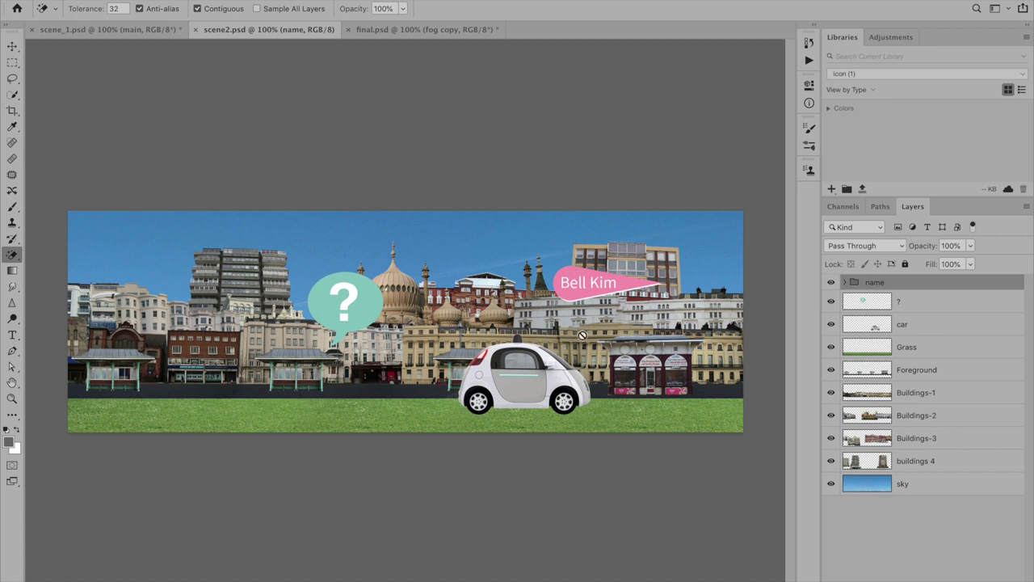
{"action": "left_click", "coordinate": [137, 30]}
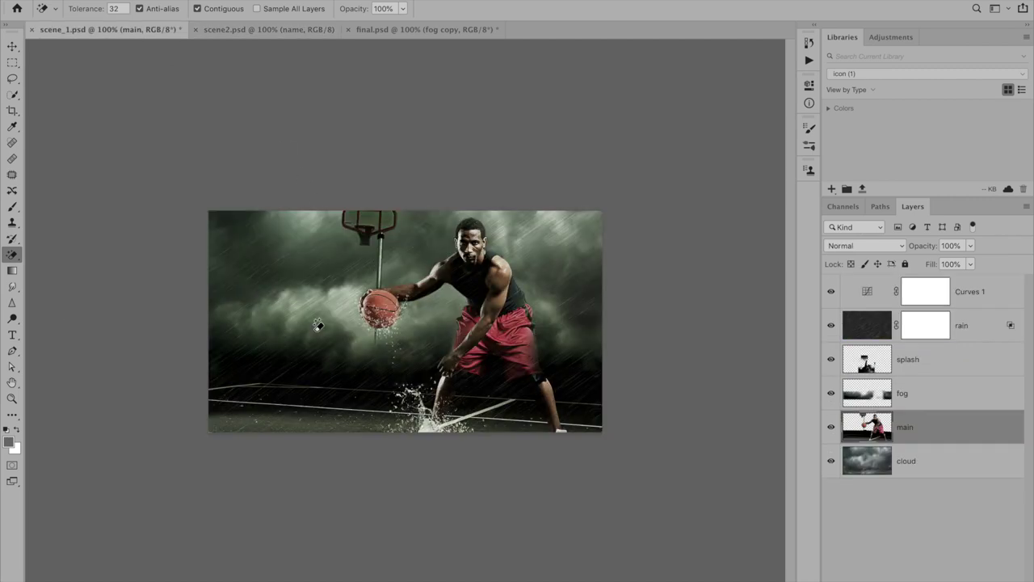
{"action": "left_click", "coordinate": [247, 32]}
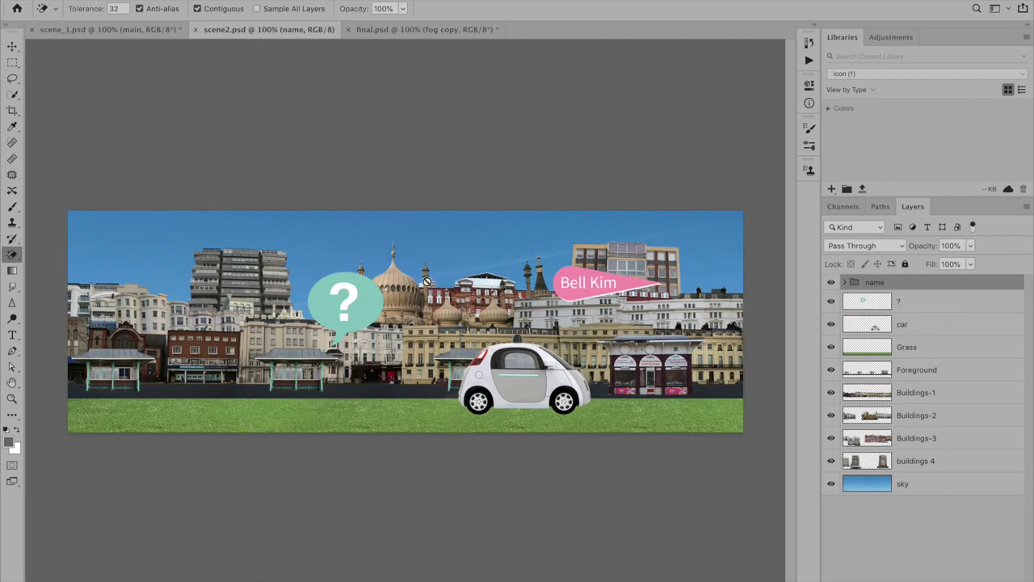
Switch to After Effects and import scene_1.psd and scene2.psd as Composition - Retain Layer Sizes.
{"action": "key", "text": "ctrl+Right"}
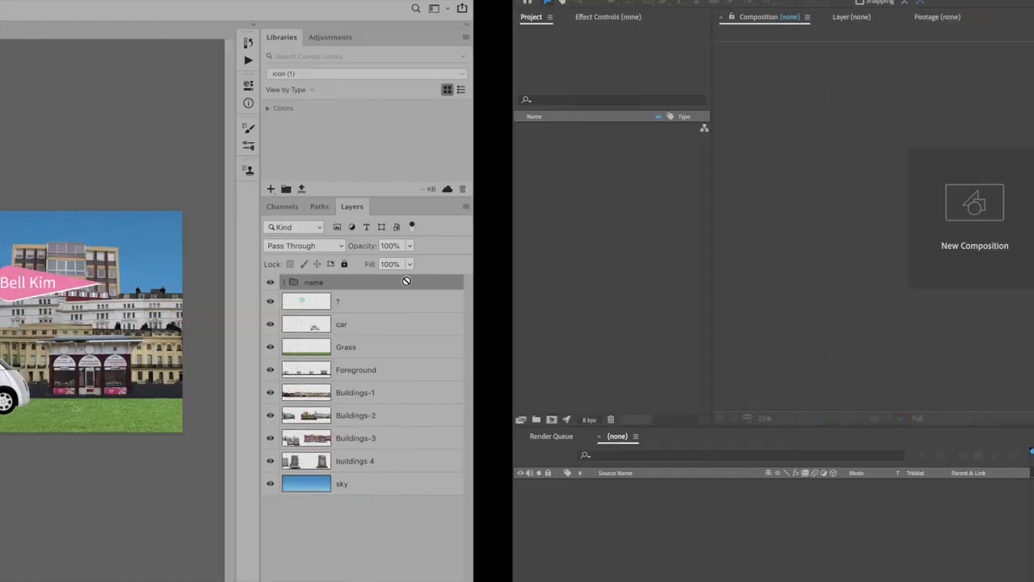
{"action": "key", "text": "super+i"}
{"action": "left_click", "coordinate": [499, 121]}
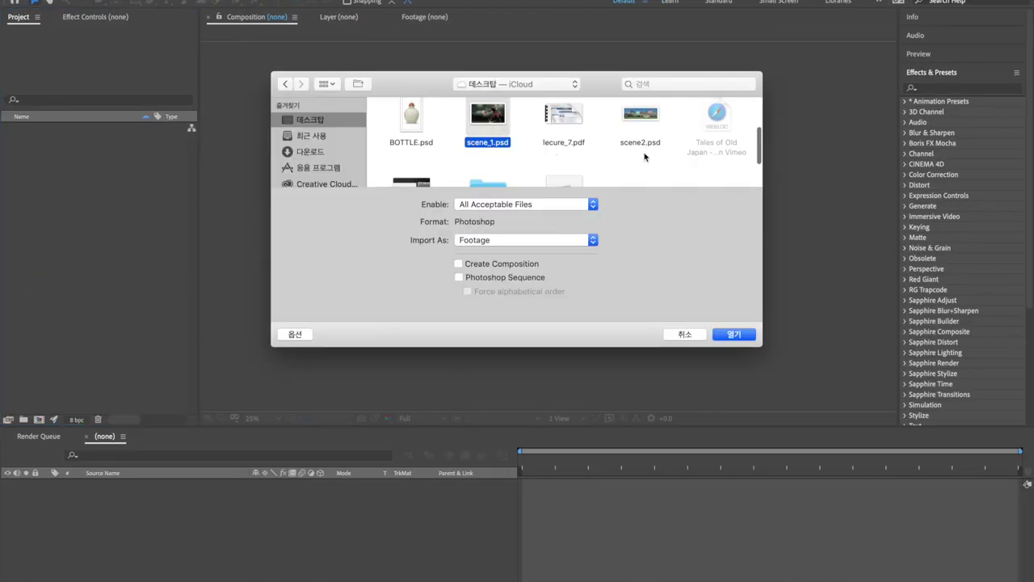
{"action": "left_click", "coordinate": [643, 122], "text": "super"}
{"action": "left_click", "coordinate": [565, 240]}
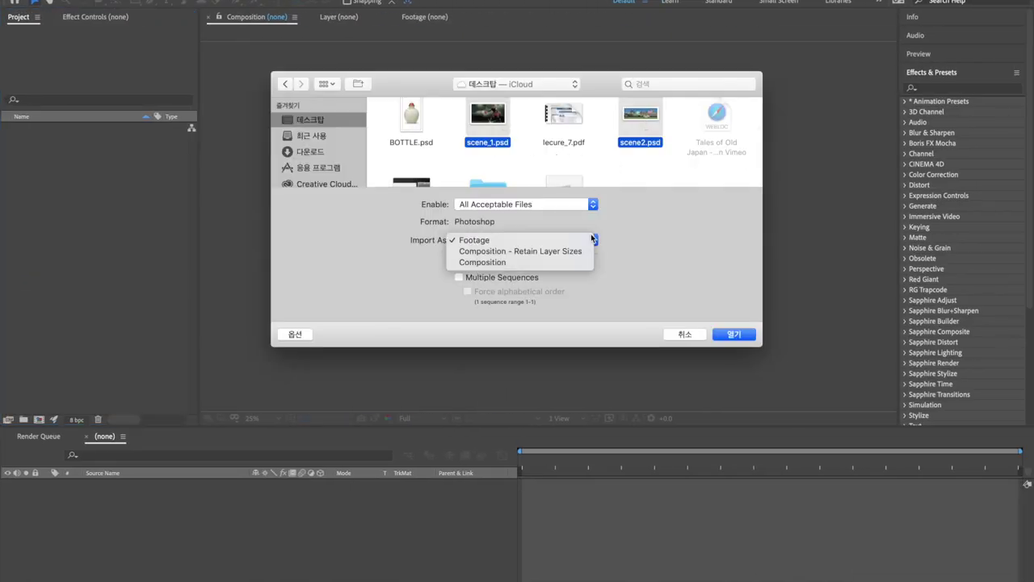
{"action": "left_click", "coordinate": [510, 251]}
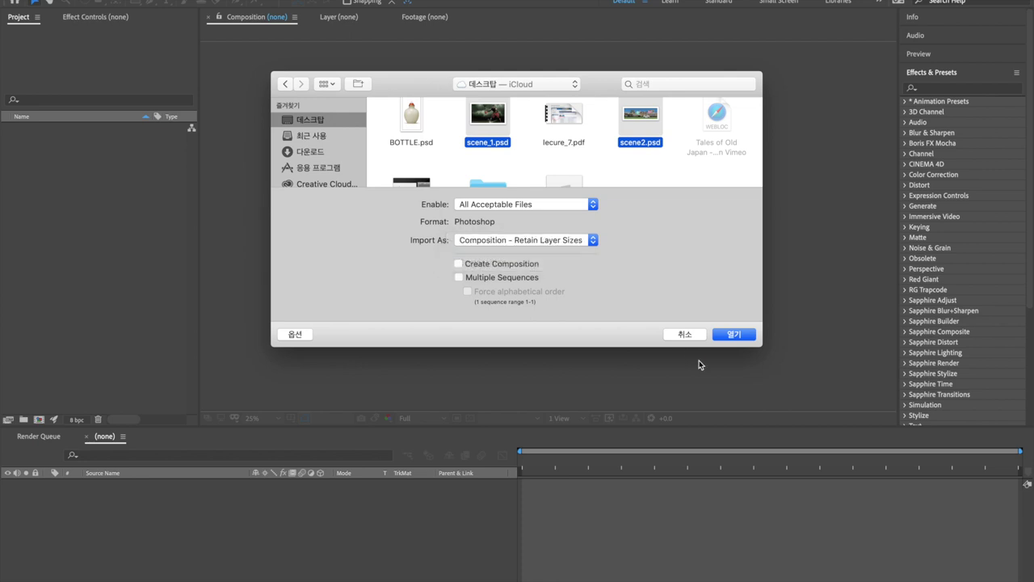
{"action": "left_click", "coordinate": [740, 341]}
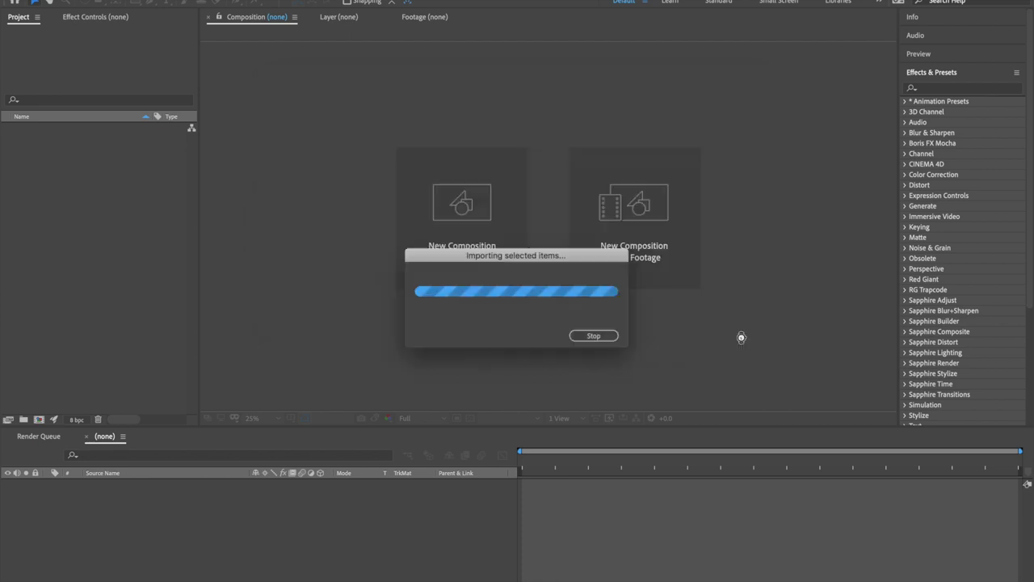
Open the imported scene_1 composition for editing.
{"action": "left_click", "coordinate": [89, 217]}
{"action": "left_click", "coordinate": [37, 141]}
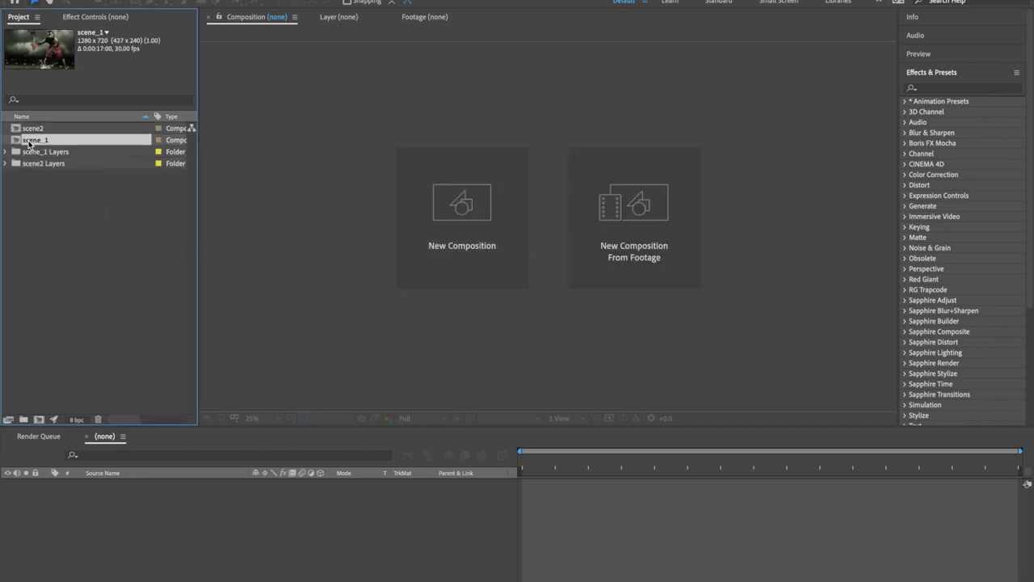
{"action": "double_click", "coordinate": [32, 140]}
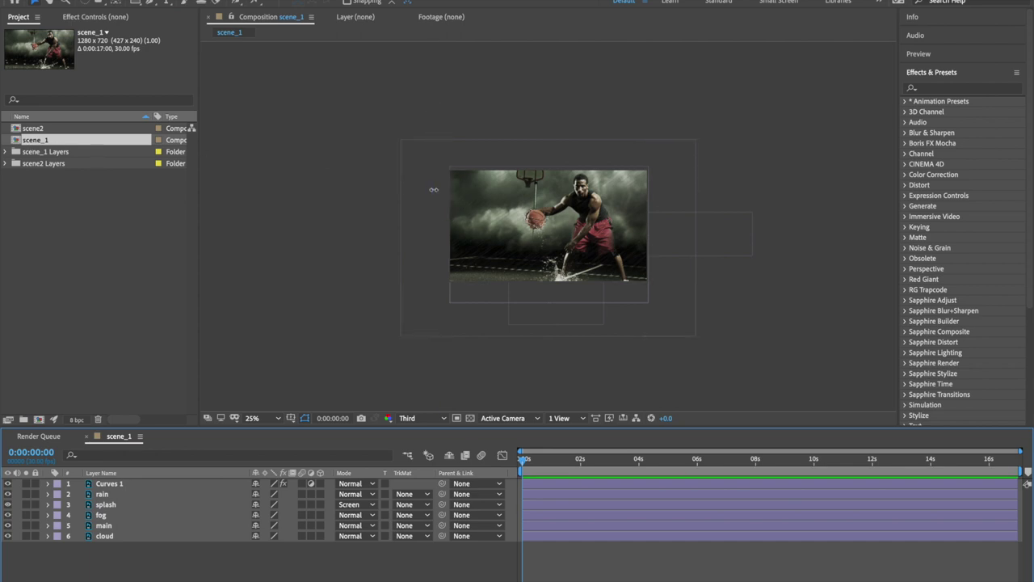
{"action": "left_click", "coordinate": [579, 213]}
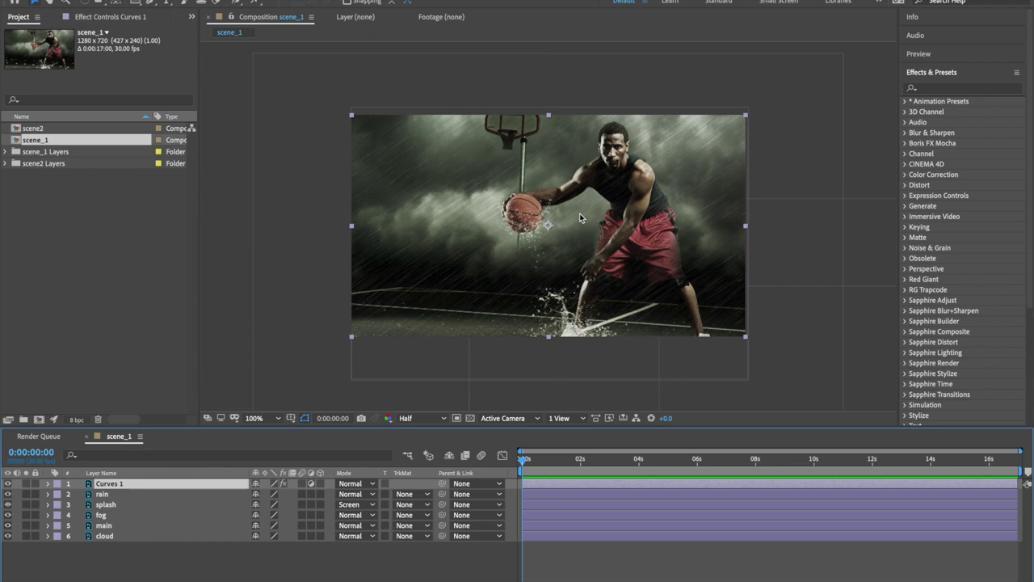
Make all six layers of scene_1 3D and display the composition in two horizontal views.
{"action": "left_click_drag", "start_coordinate": [323, 486], "coordinate": [322, 540]}
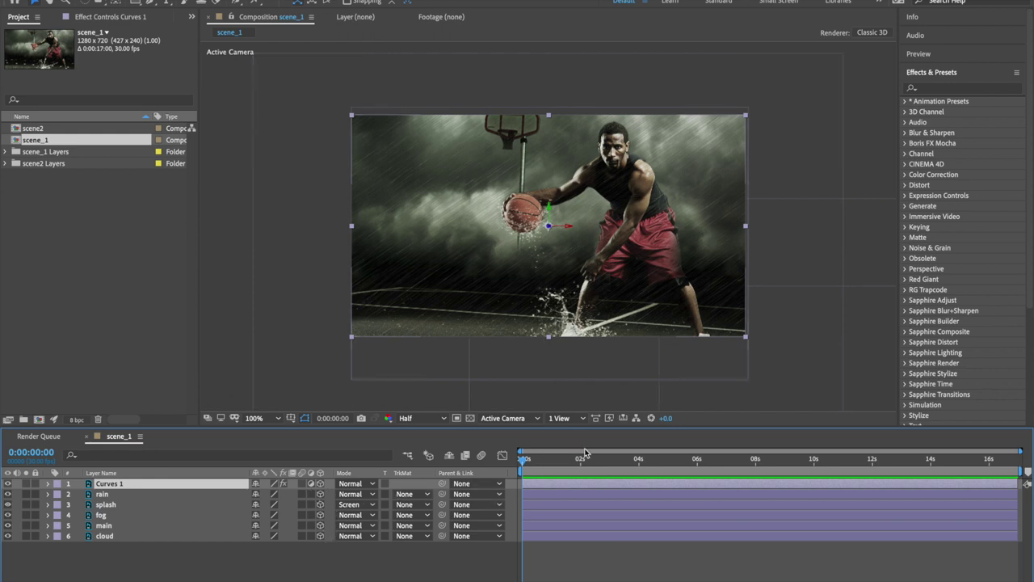
{"action": "left_click", "coordinate": [582, 419]}
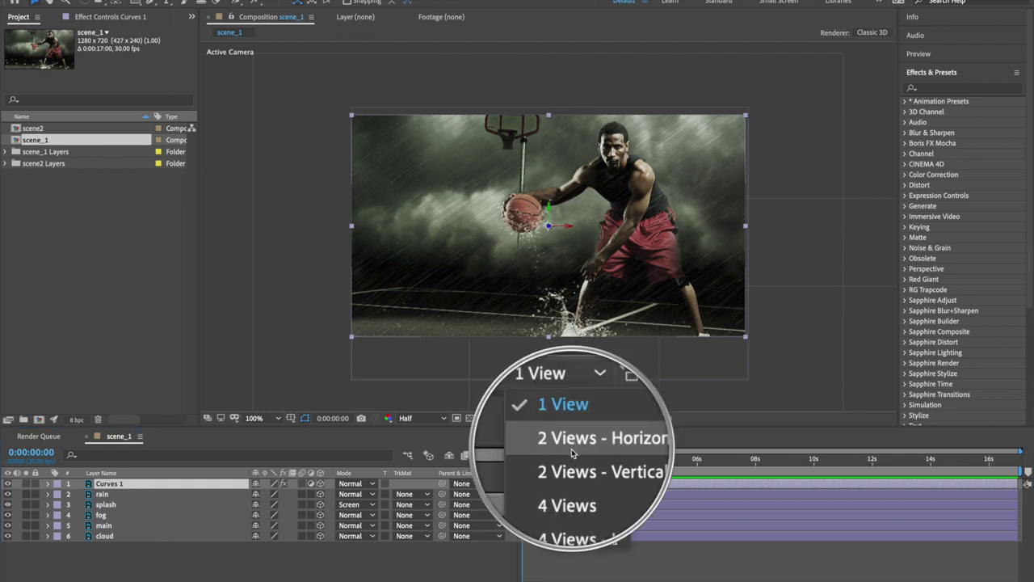
{"action": "left_click", "coordinate": [574, 444]}
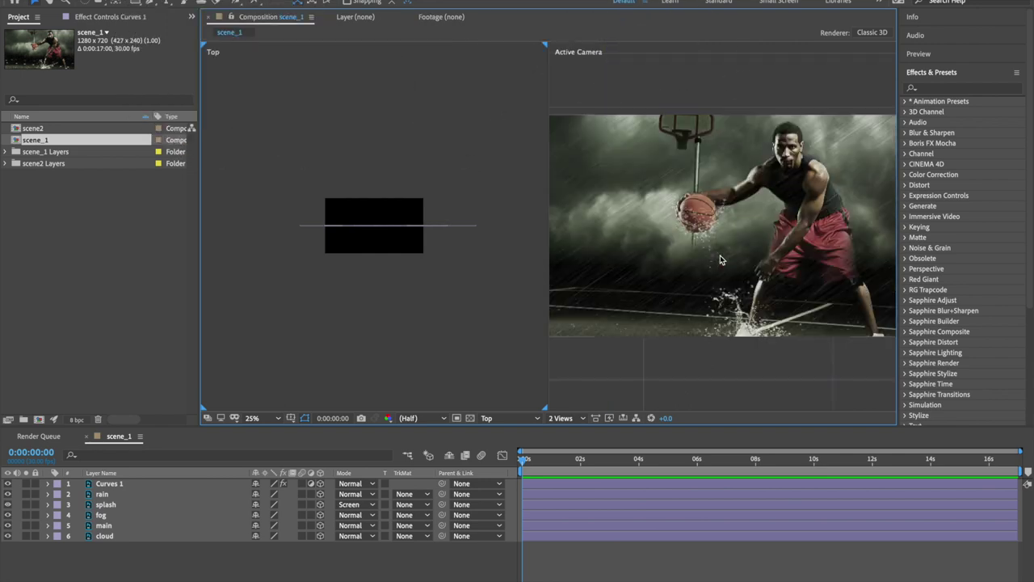
Examine the main layer's 3D axis handles close up in the Top and Active Camera views.
{"action": "left_click", "coordinate": [107, 526]}
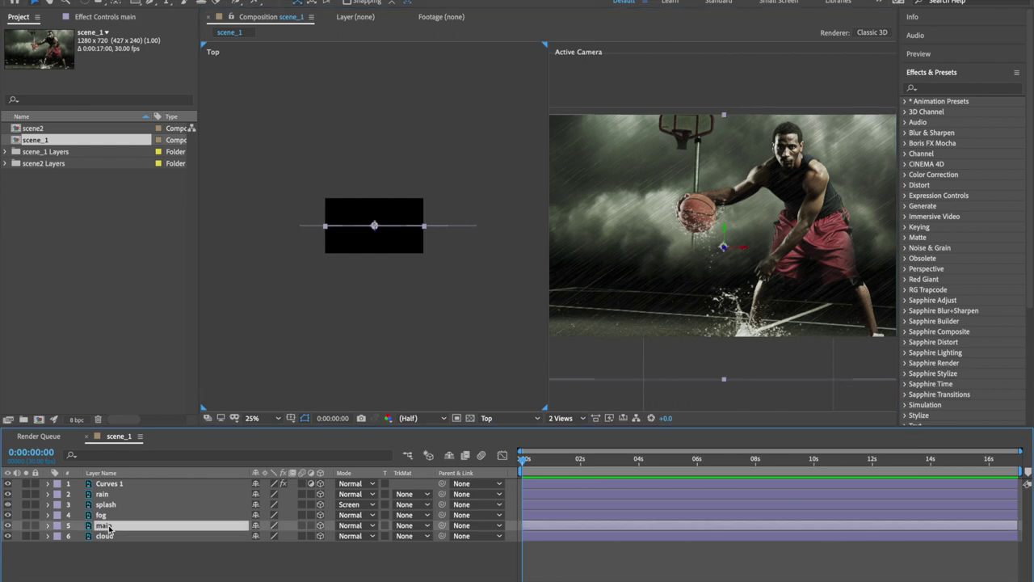
{"action": "left_click", "coordinate": [737, 247]}
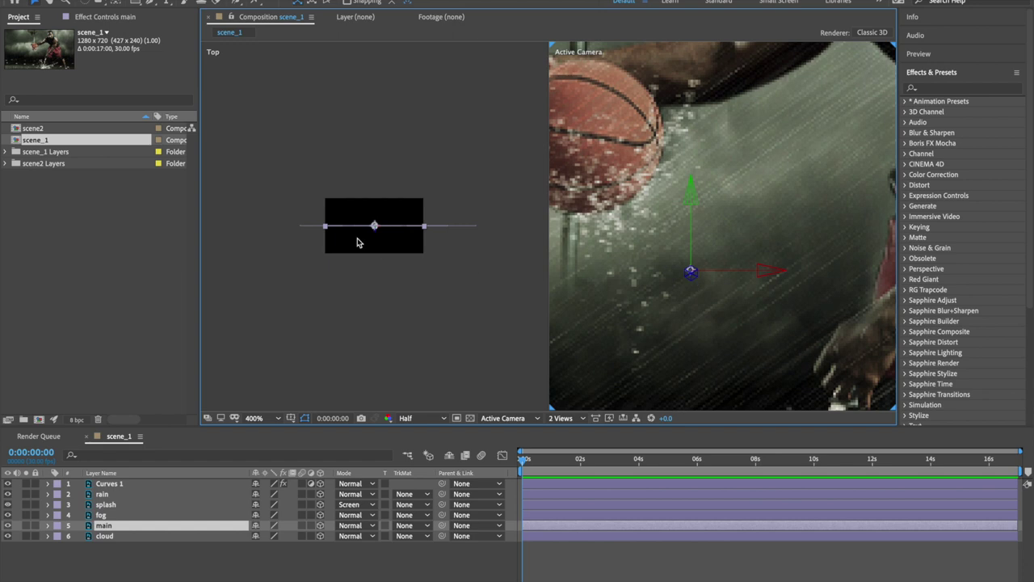
{"action": "scroll", "coordinate": [358, 240], "scroll_direction": "up", "scroll_amount": 6}
{"action": "scroll", "coordinate": [357, 240], "scroll_direction": "up", "scroll_amount": 2}
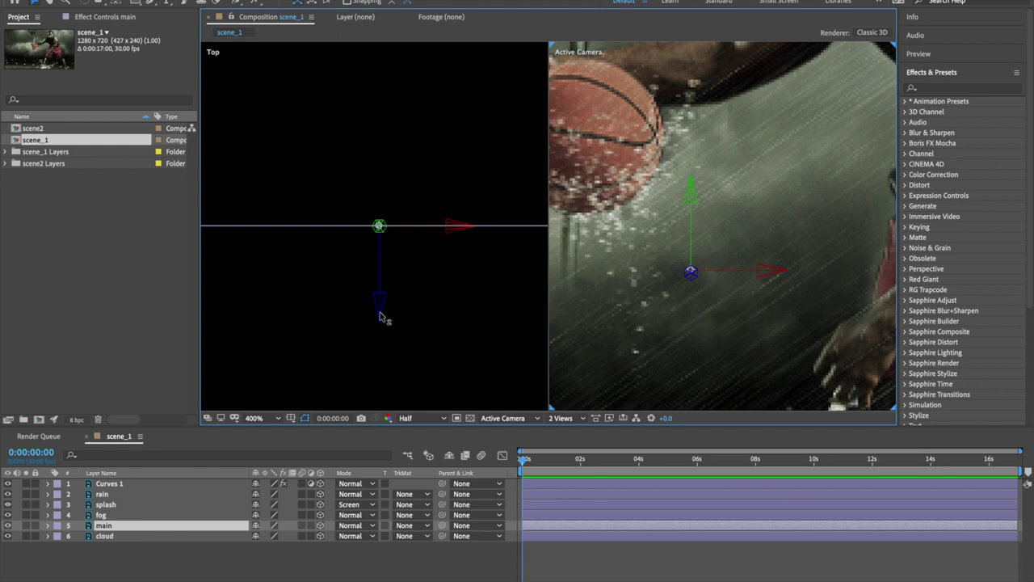
{"action": "scroll", "coordinate": [381, 314], "scroll_direction": "down", "scroll_amount": 3}
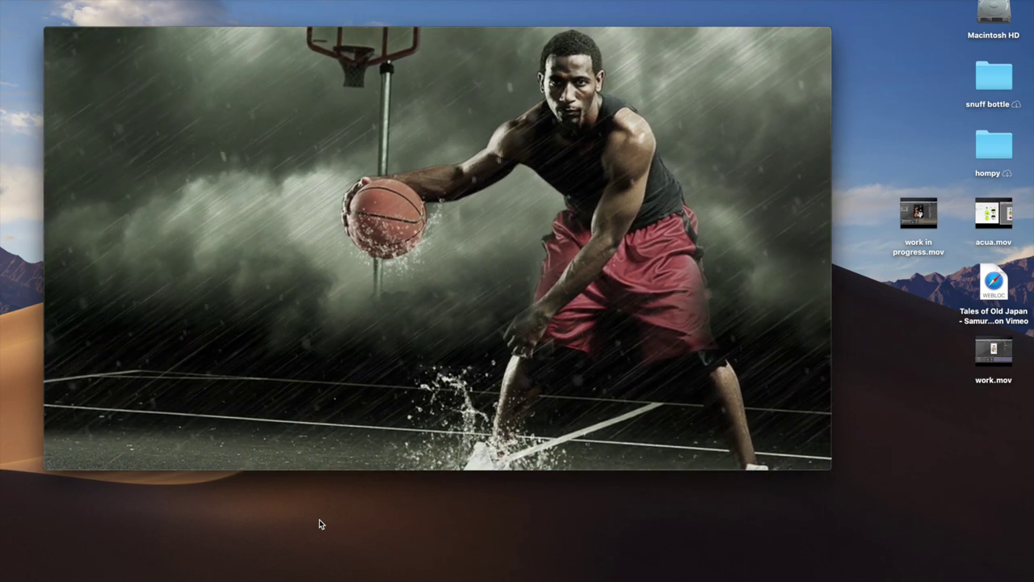
{"action": "key", "text": "XF86AudioMute"}
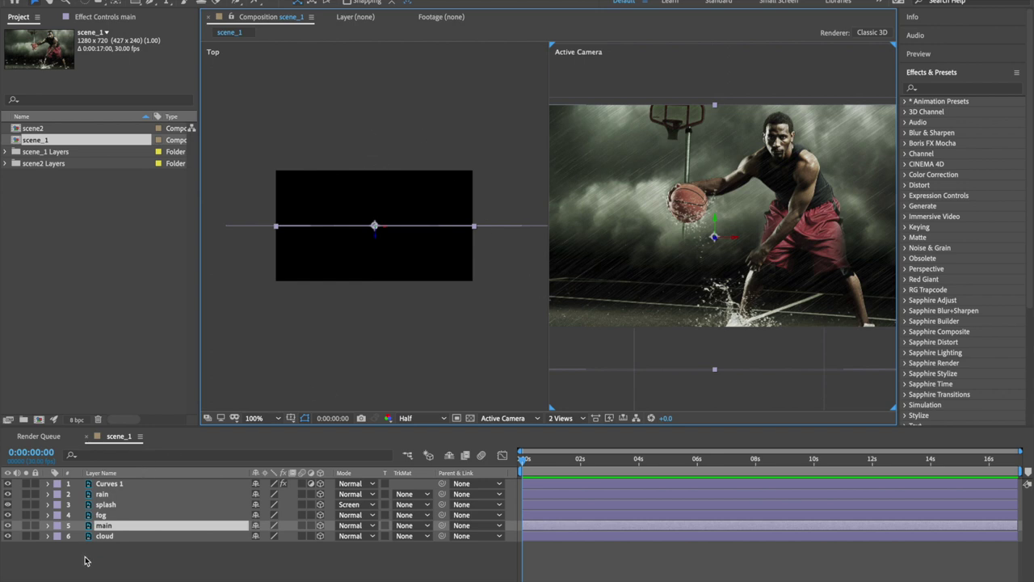
Move the cloud layer back along its Z axis, well behind the other layers, using the Top view.
{"action": "left_click", "coordinate": [105, 536]}
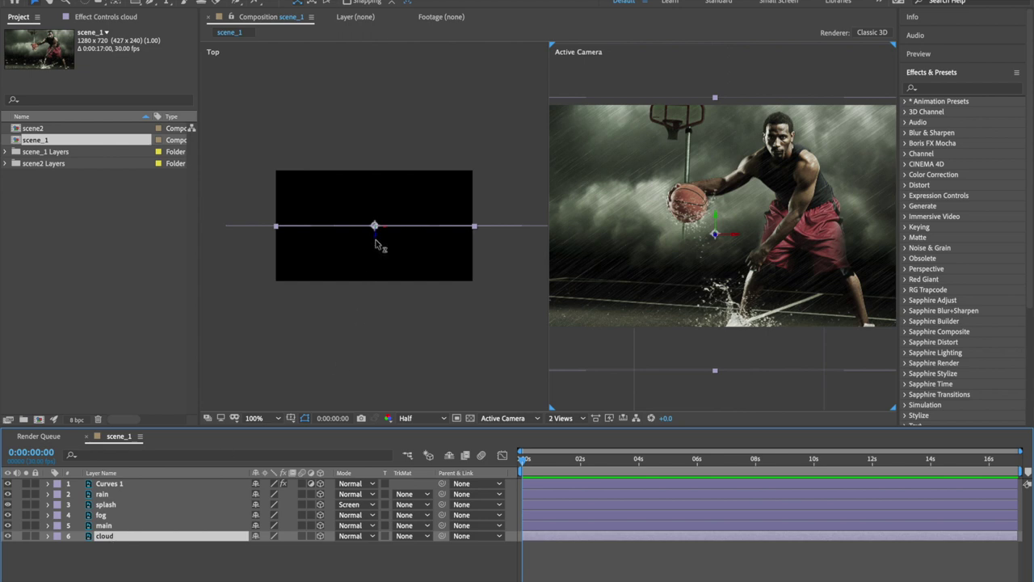
{"action": "left_click_drag", "start_coordinate": [380, 245], "coordinate": [372, 143]}
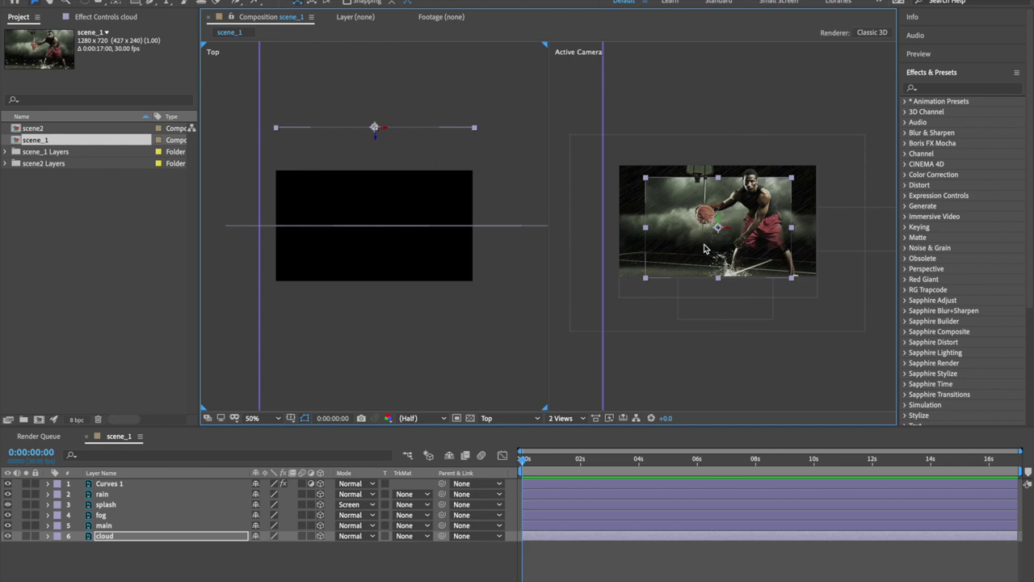
Scale the cloud layer up to 135% so it fills the frame again from its deeper position.
{"action": "left_click", "coordinate": [743, 92]}
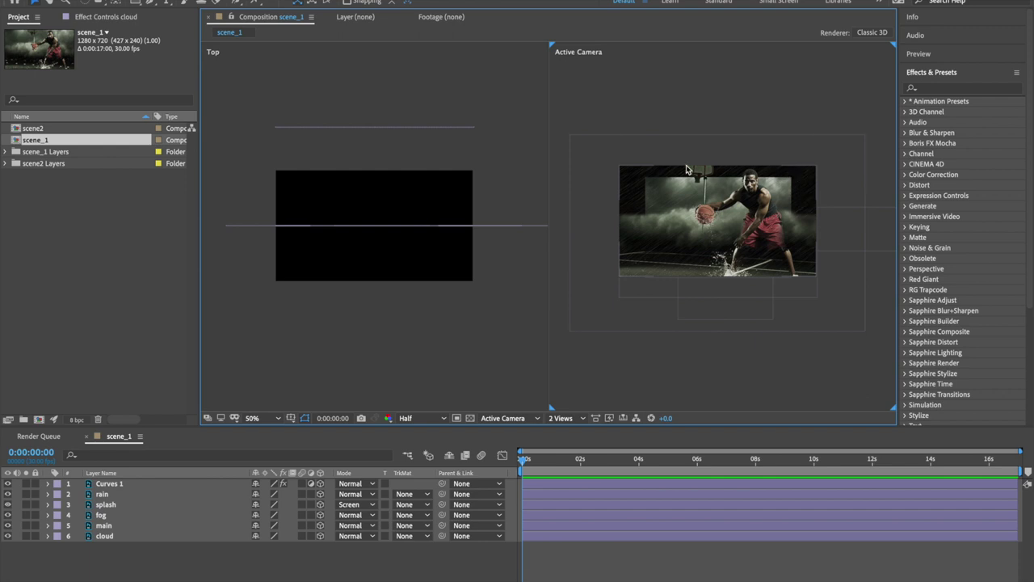
{"action": "left_click", "coordinate": [110, 537]}
{"action": "key", "text": "s"}
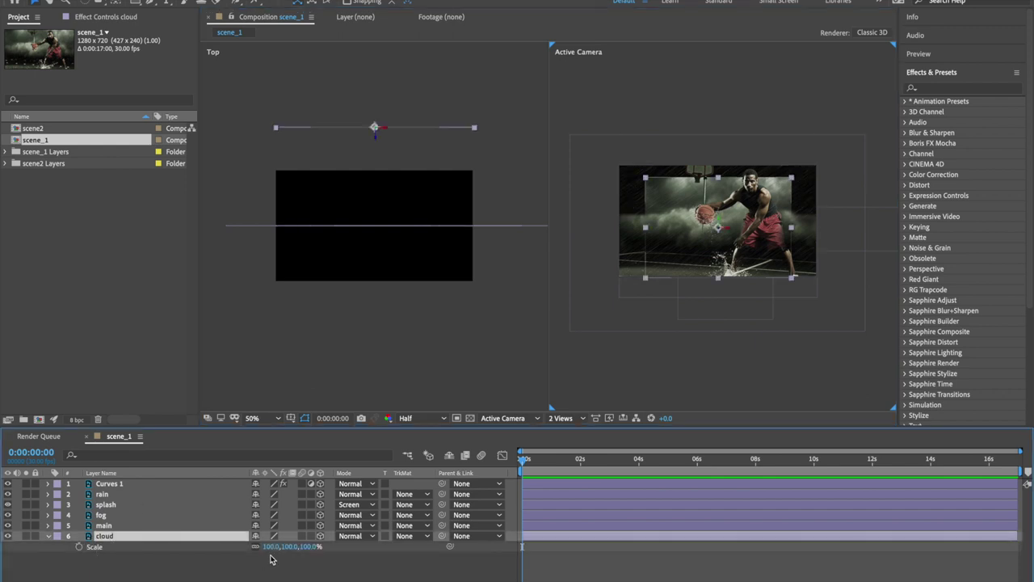
{"action": "left_click_drag", "start_coordinate": [270, 546], "coordinate": [296, 549]}
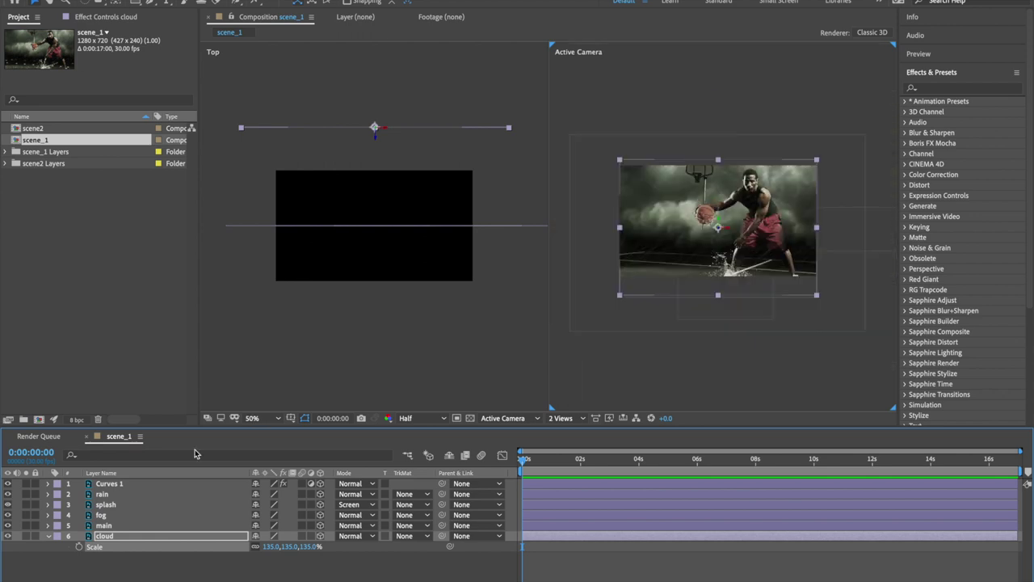
Move the main layer back along its Z axis to just in front of the cloud layer, and scale it to 125%.
{"action": "left_click", "coordinate": [105, 525]}
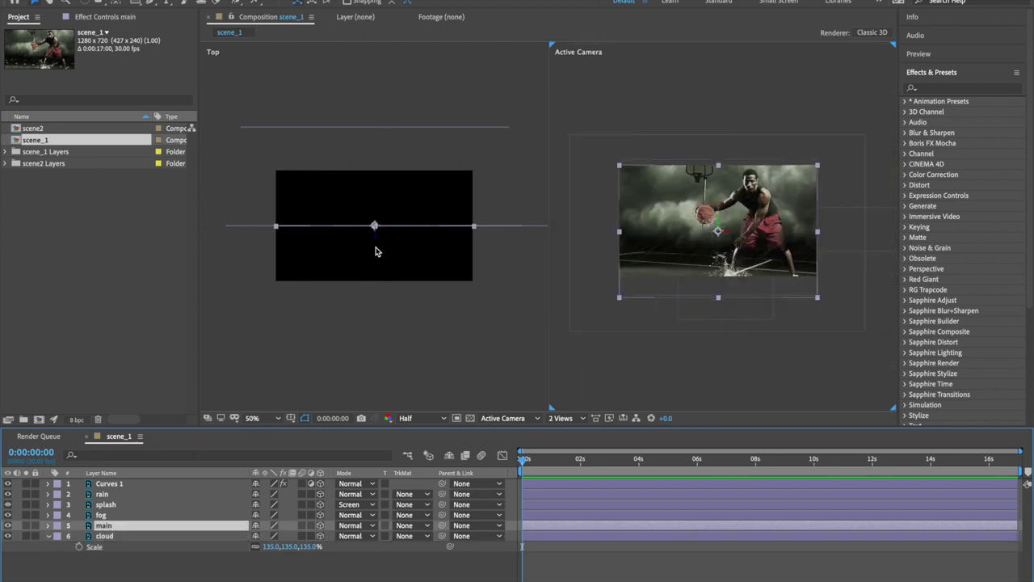
{"action": "left_click_drag", "start_coordinate": [376, 241], "coordinate": [375, 175]}
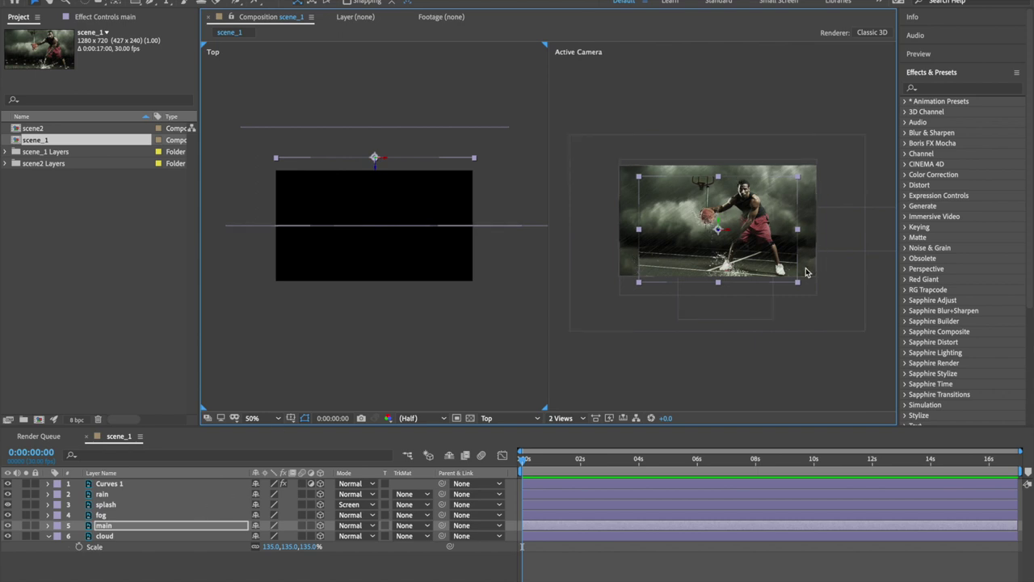
{"action": "key", "text": "s"}
{"action": "left_click_drag", "start_coordinate": [273, 536], "coordinate": [293, 535]}
Review how all the scene's layers are spaced in depth in the Top view.
{"action": "key", "text": "ctrl+a"}
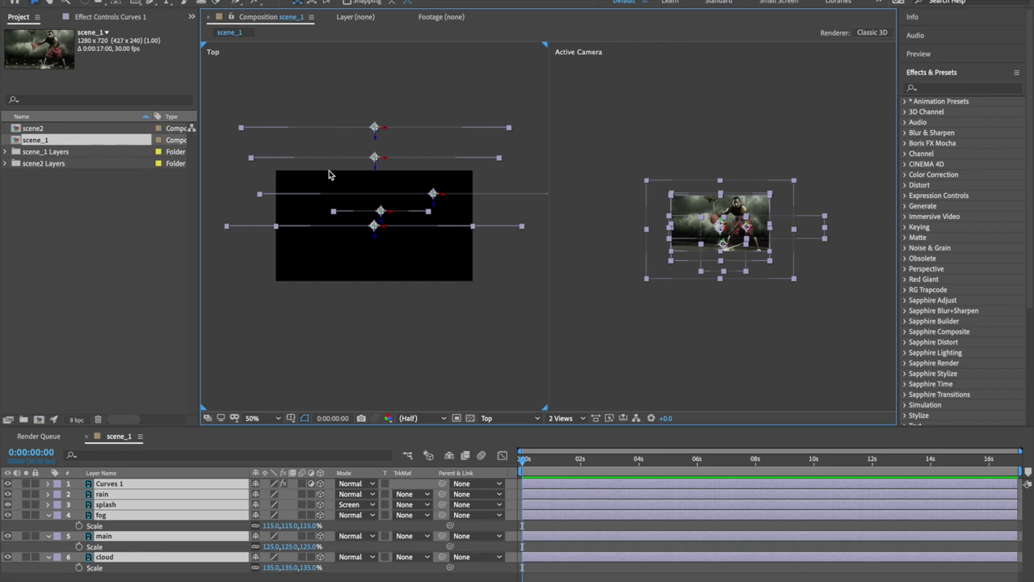
{"action": "left_click", "coordinate": [343, 280]}
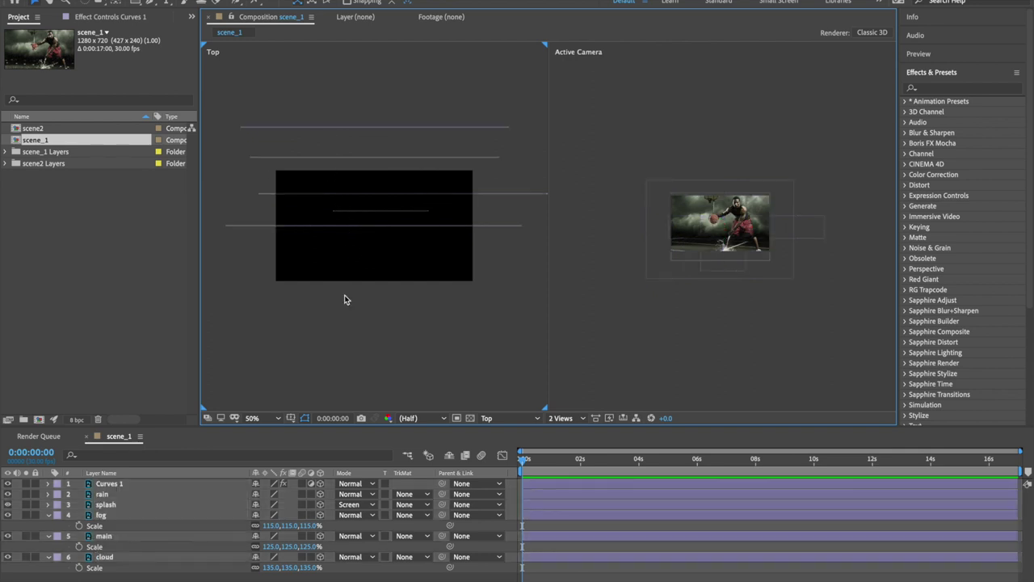
{"action": "left_click", "coordinate": [151, 494]}
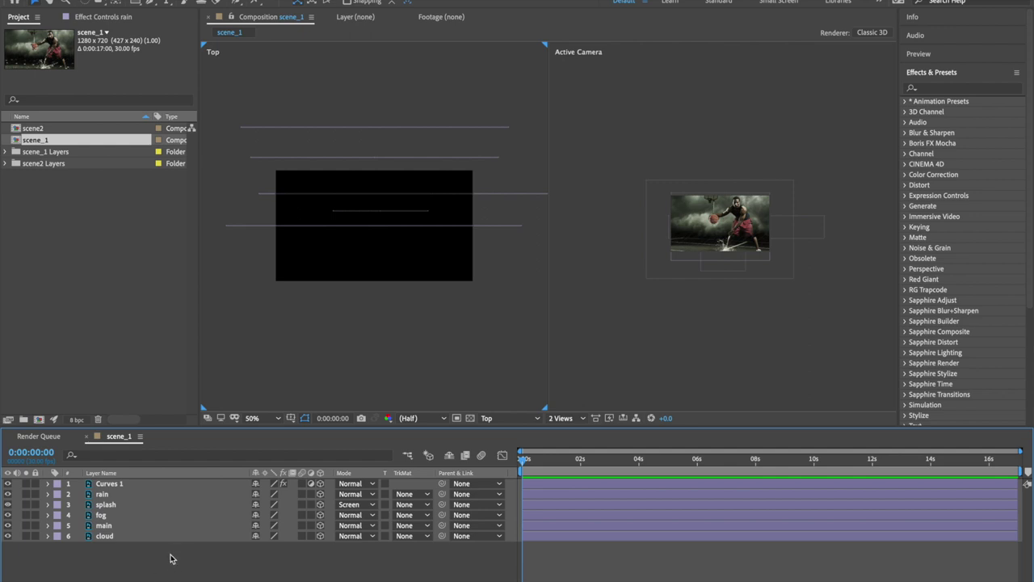
Add a two-node camera to scene_1 with the 50mm preset.
{"action": "right_click", "coordinate": [171, 558]}
{"action": "mouse_move", "coordinate": [226, 480]}
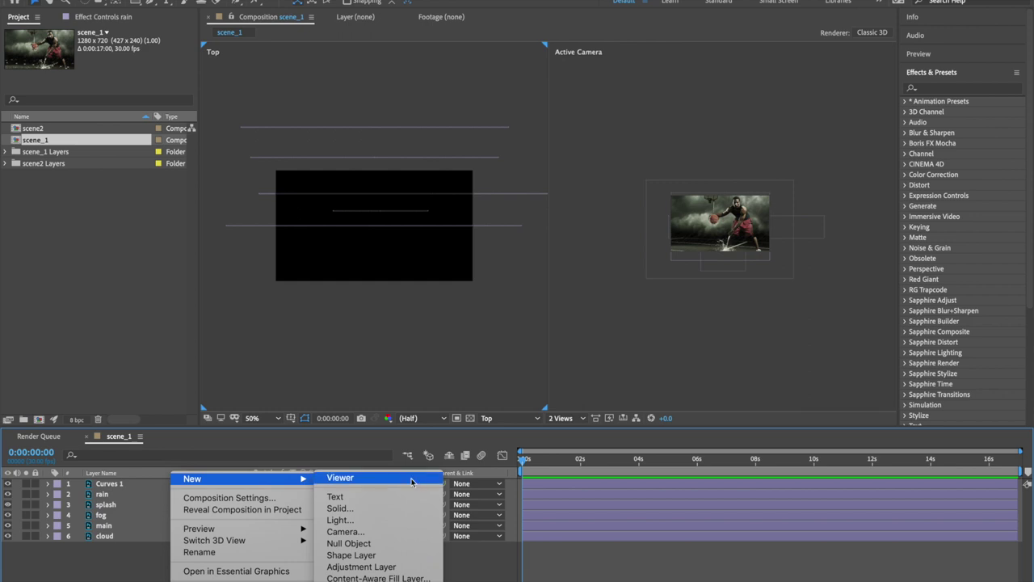
{"action": "left_click", "coordinate": [372, 532]}
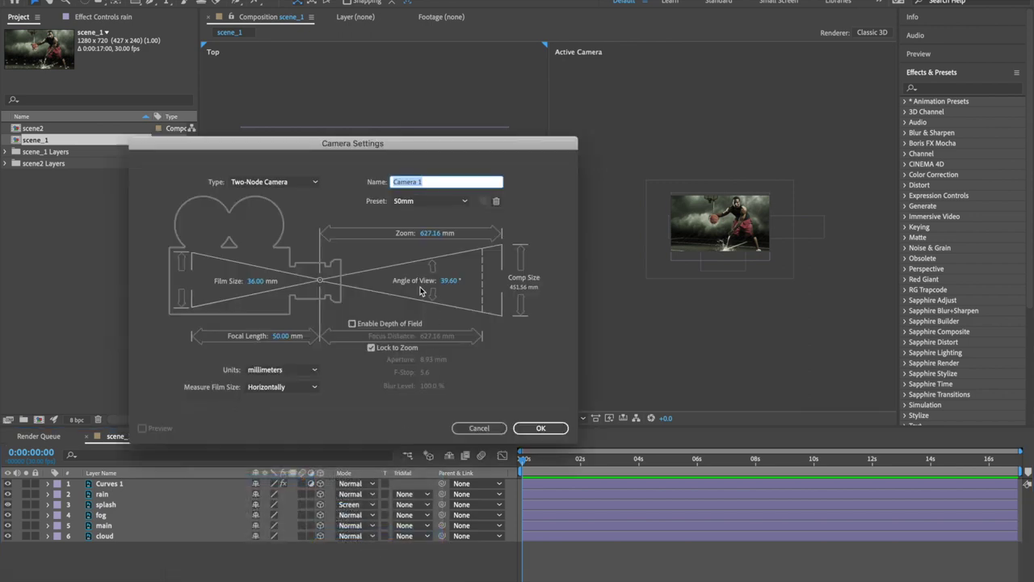
{"action": "left_click", "coordinate": [424, 202]}
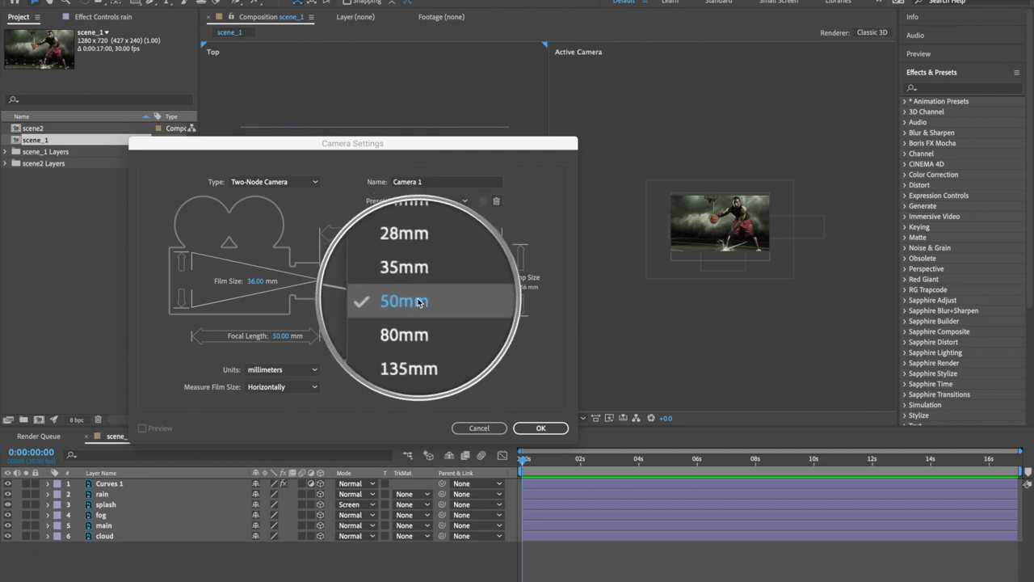
{"action": "left_click", "coordinate": [420, 302]}
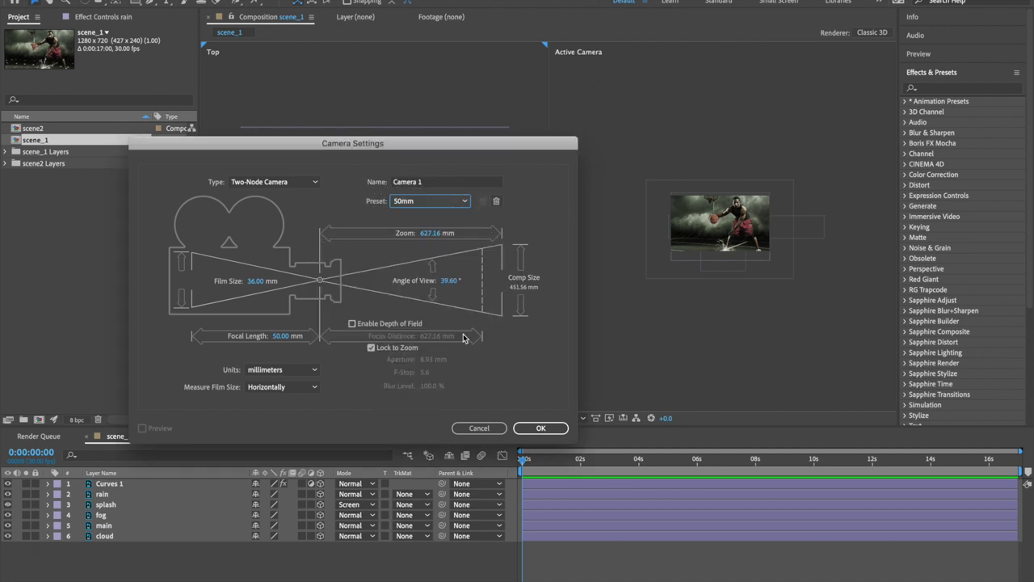
{"action": "left_click", "coordinate": [541, 428]}
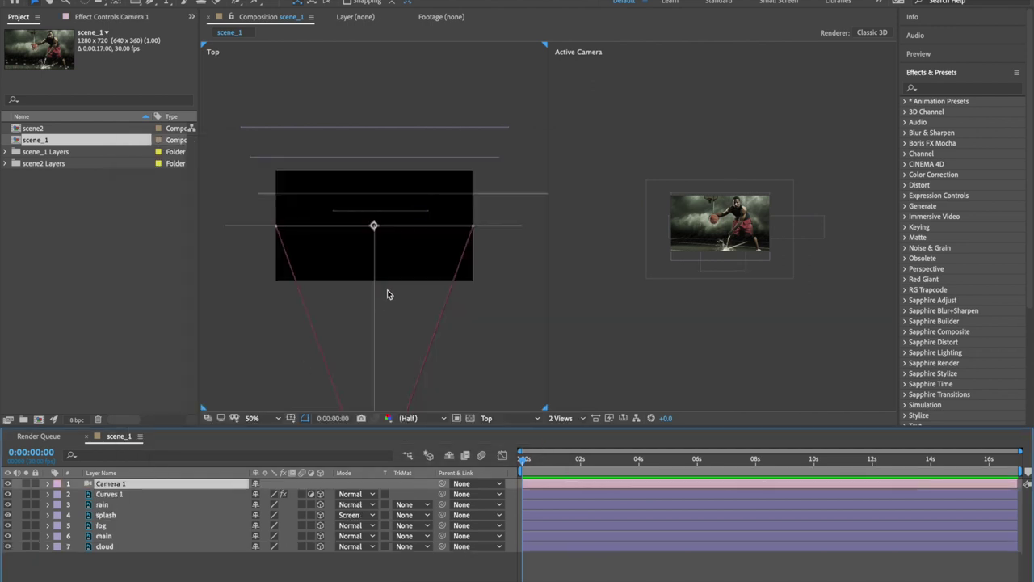
Add a 3D null object to scene_1 and parent Camera 1 to it.
{"action": "key", "text": "comma"}
{"action": "key", "text": "comma"}
{"action": "key", "text": "period"}
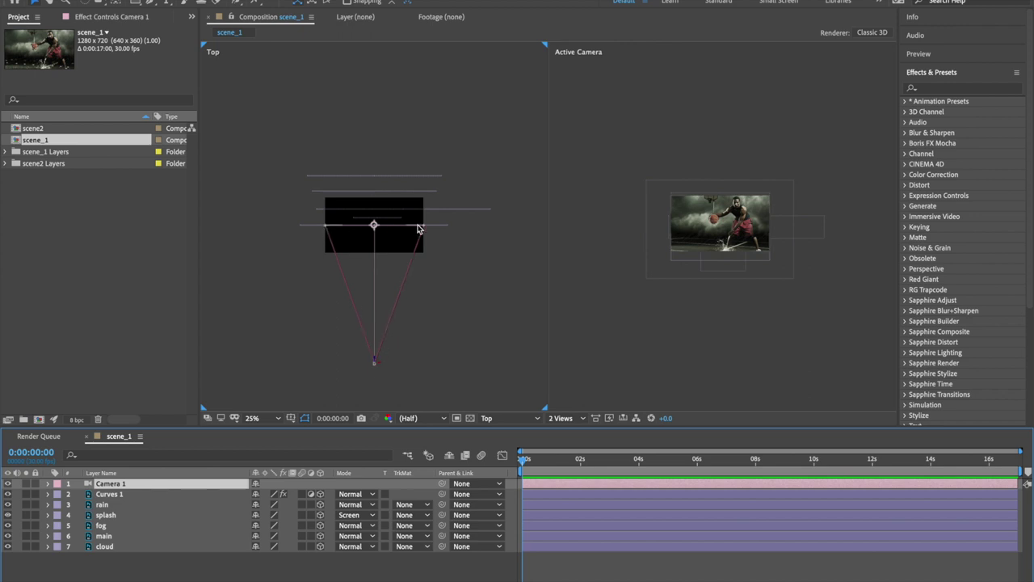
{"action": "scroll", "coordinate": [665, 257], "scroll_direction": "up", "scroll_amount": 2}
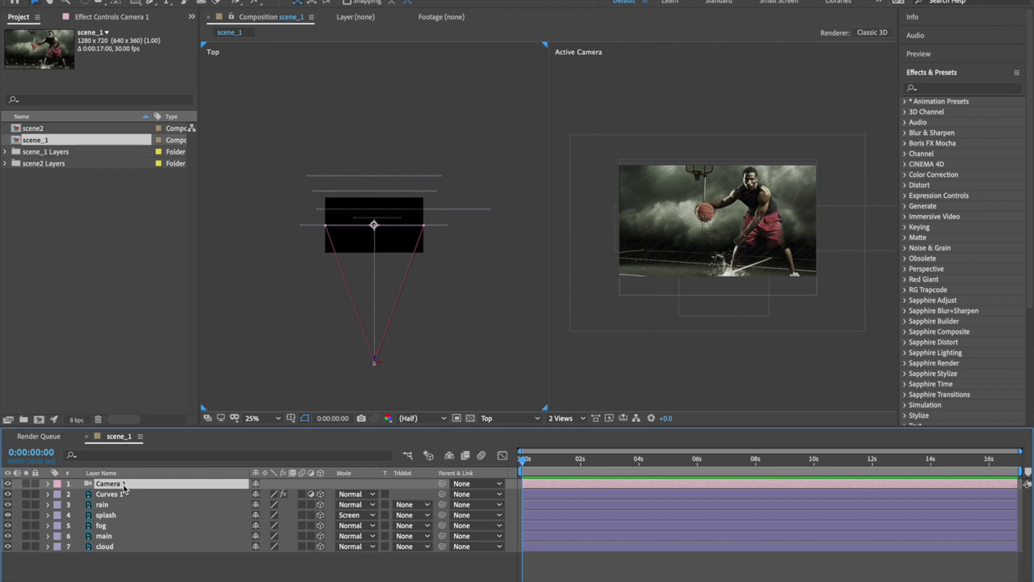
{"action": "right_click", "coordinate": [231, 576]}
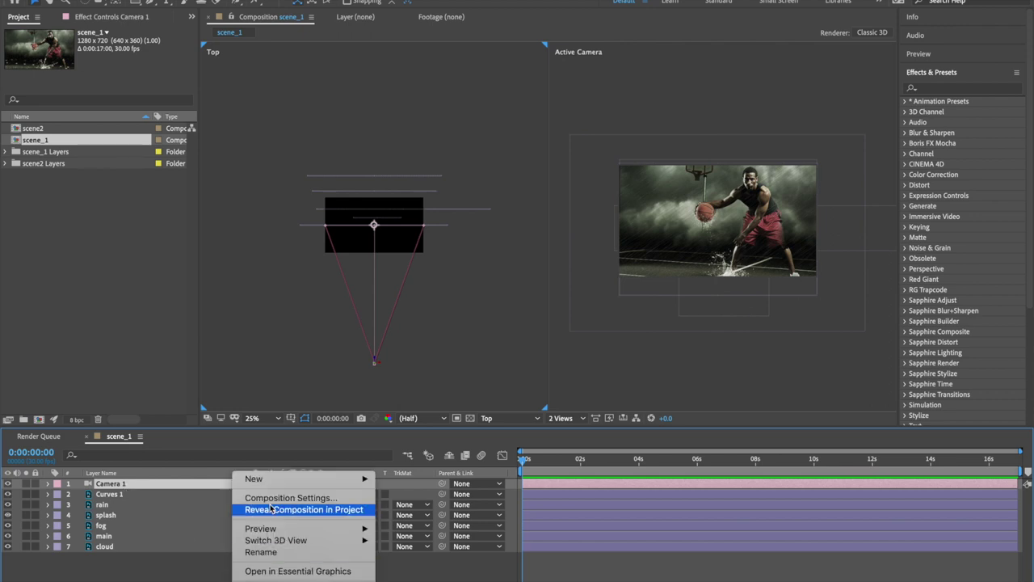
{"action": "mouse_move", "coordinate": [293, 479]}
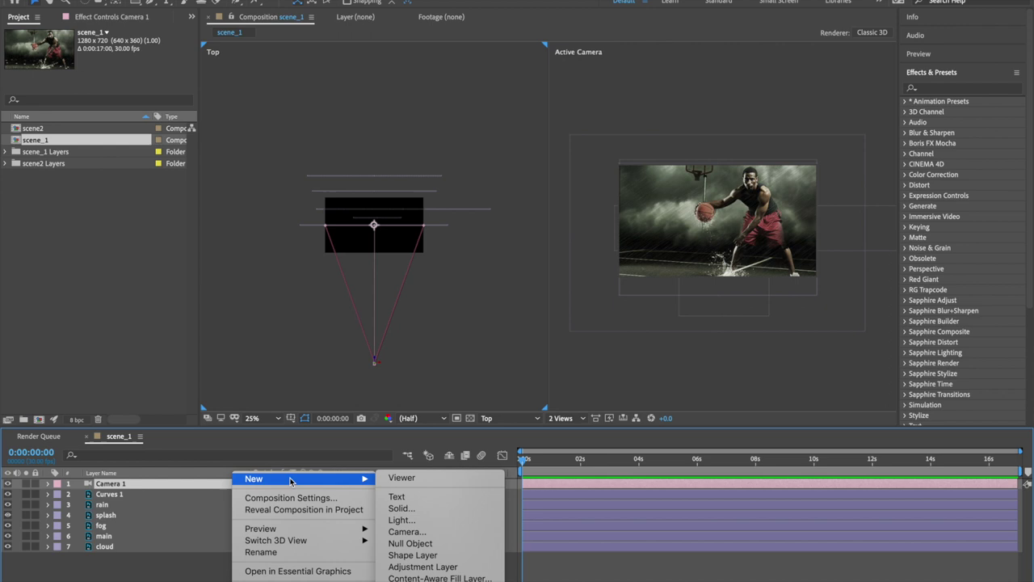
{"action": "left_click", "coordinate": [423, 544]}
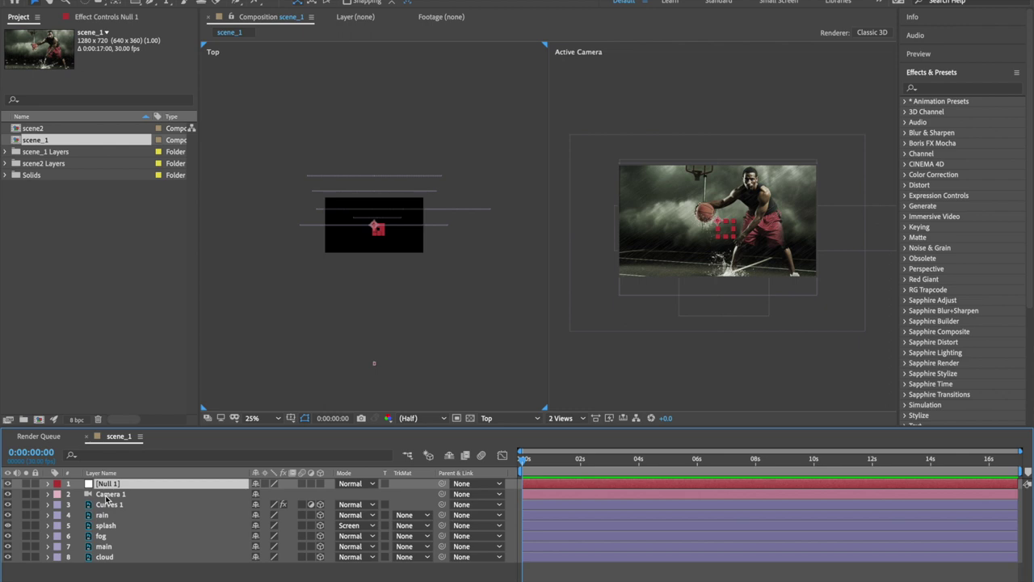
{"action": "left_click_drag", "start_coordinate": [442, 494], "coordinate": [232, 487]}
Keyframe the null's Position at the start of the composition and at 4 seconds, and return to the first frame.
{"action": "key", "text": "p"}
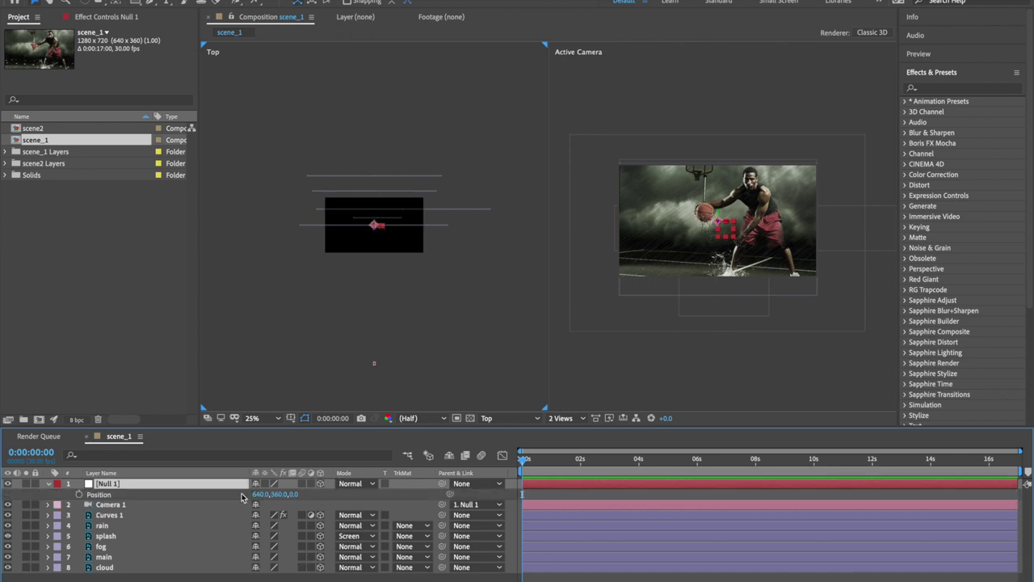
{"action": "left_click", "coordinate": [80, 495]}
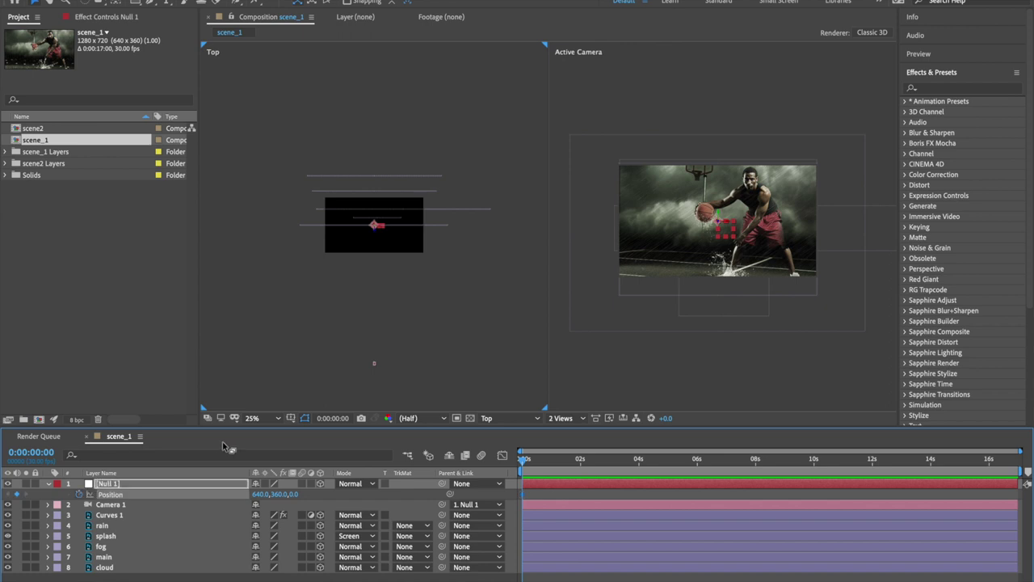
{"action": "left_click_drag", "start_coordinate": [524, 461], "coordinate": [642, 476]}
{"action": "left_click", "coordinate": [17, 494]}
{"action": "key", "text": "Home"}
Set the null's Z position to 2361 at the first frame so the camera starts deep inside the scene.
{"action": "scroll", "coordinate": [725, 264], "scroll_direction": "up", "scroll_amount": 2}
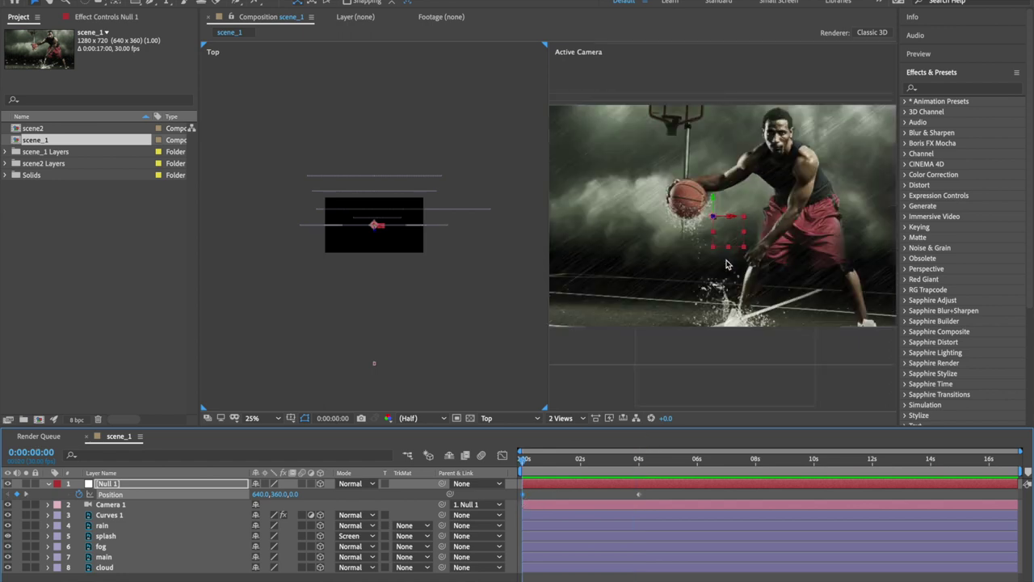
{"action": "scroll", "coordinate": [426, 246], "scroll_direction": "up", "scroll_amount": 2}
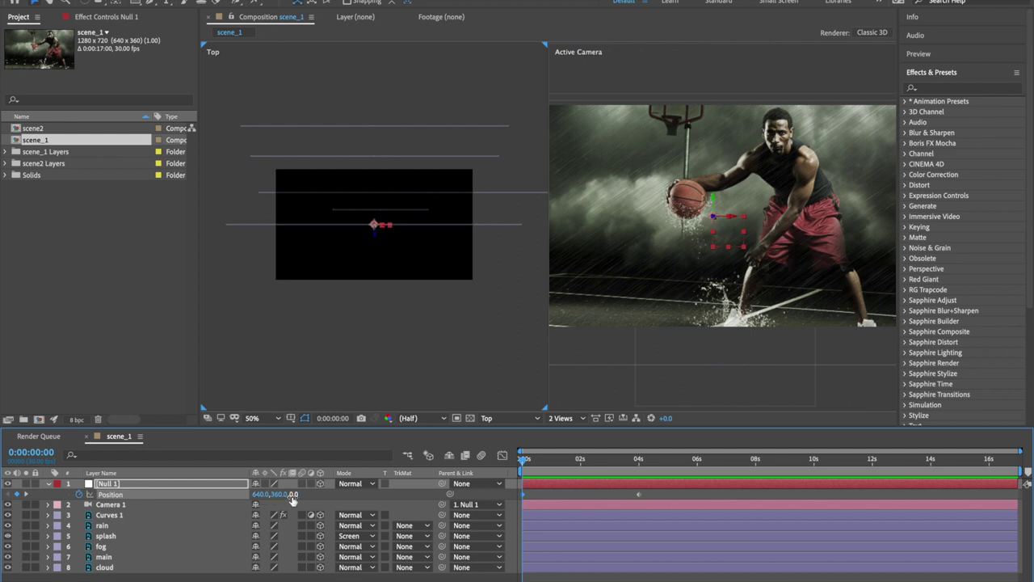
{"action": "left_click_drag", "start_coordinate": [294, 493], "coordinate": [490, 458]}
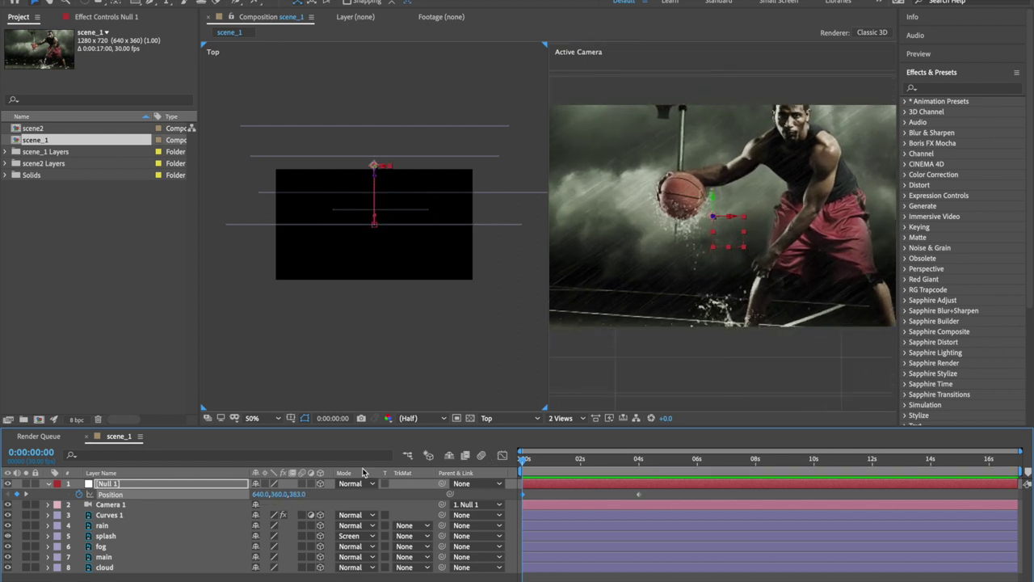
{"action": "left_click_drag", "start_coordinate": [300, 493], "coordinate": [574, 471]}
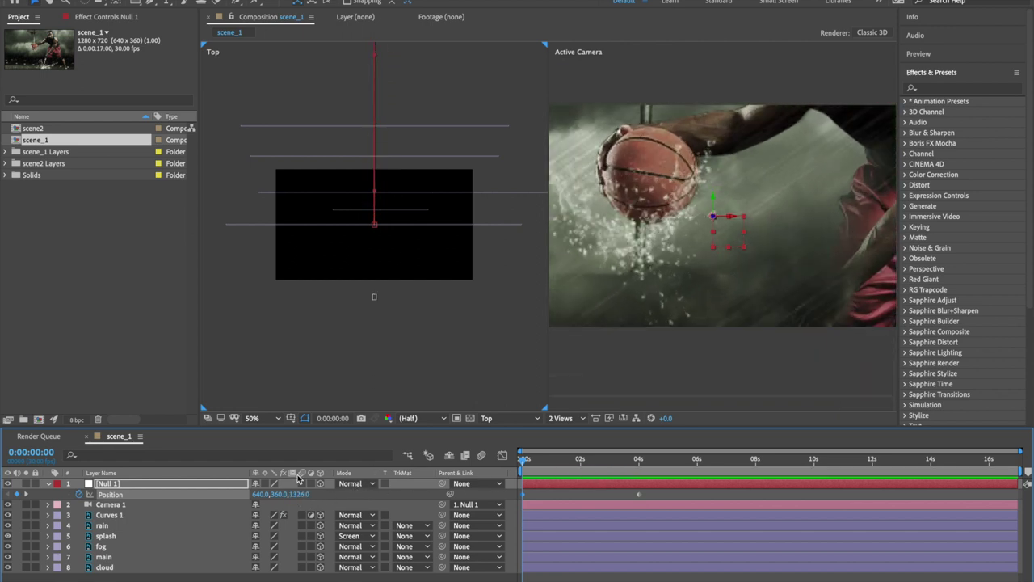
{"action": "left_click_drag", "start_coordinate": [300, 500], "coordinate": [646, 448]}
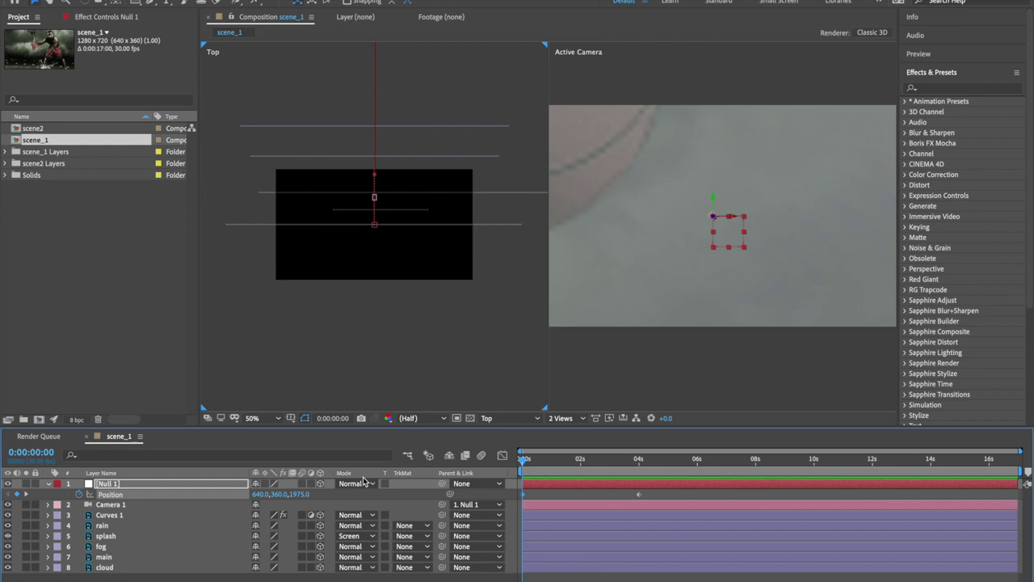
{"action": "left_click_drag", "start_coordinate": [307, 498], "coordinate": [348, 463]}
{"action": "left_click_drag", "start_coordinate": [306, 501], "coordinate": [258, 501]}
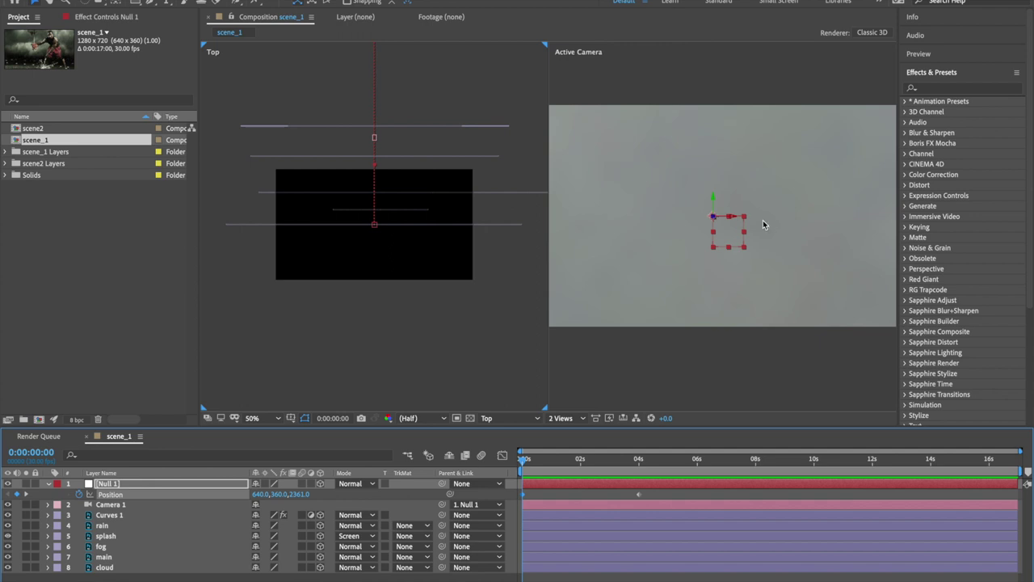
Show the composition in one Active Camera view and shorten the work area to end at about 4.5 seconds.
{"action": "key", "text": "comma"}
{"action": "key", "text": "comma"}
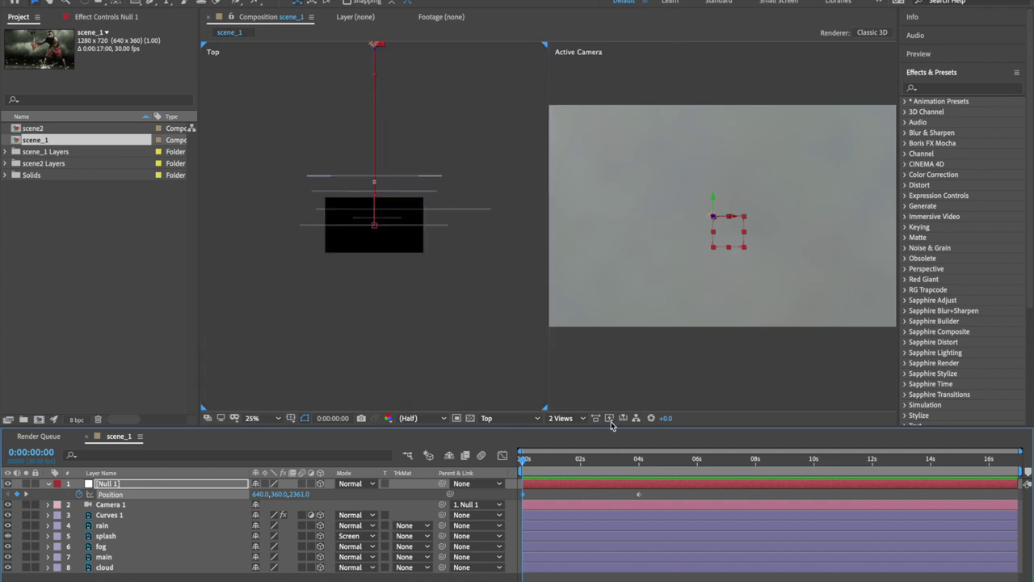
{"action": "left_click", "coordinate": [583, 419]}
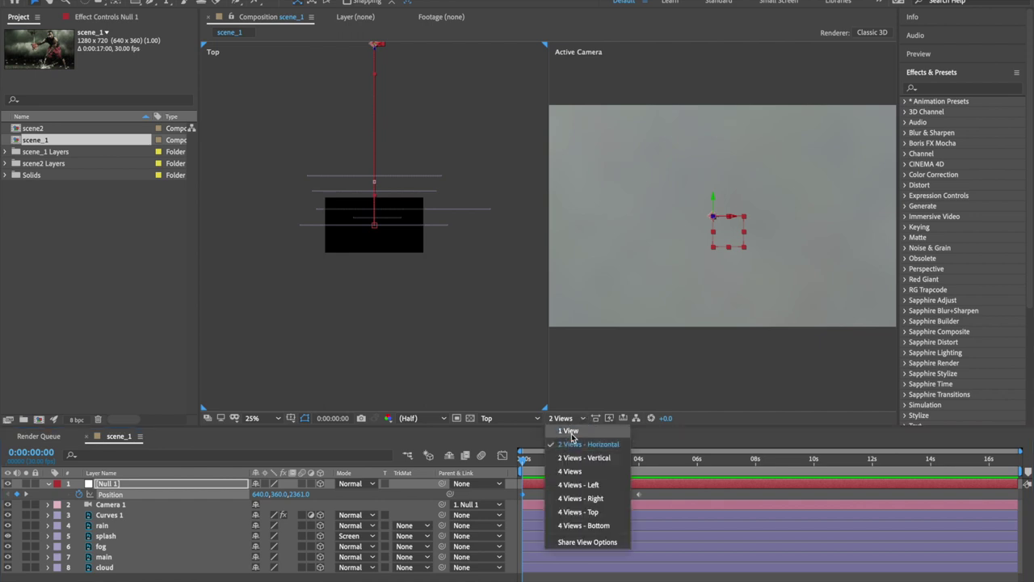
{"action": "left_click", "coordinate": [570, 428]}
{"action": "mouse_move", "coordinate": [526, 472]}
{"action": "left_mouse_down"}
{"action": "mouse_move", "coordinate": [662, 471]}
{"action": "mouse_move", "coordinate": [508, 466]}
{"action": "left_mouse_up"}
Preview the camera pull-back through the layers, replaying it with the whole frame in view.
{"action": "key", "text": "space"}
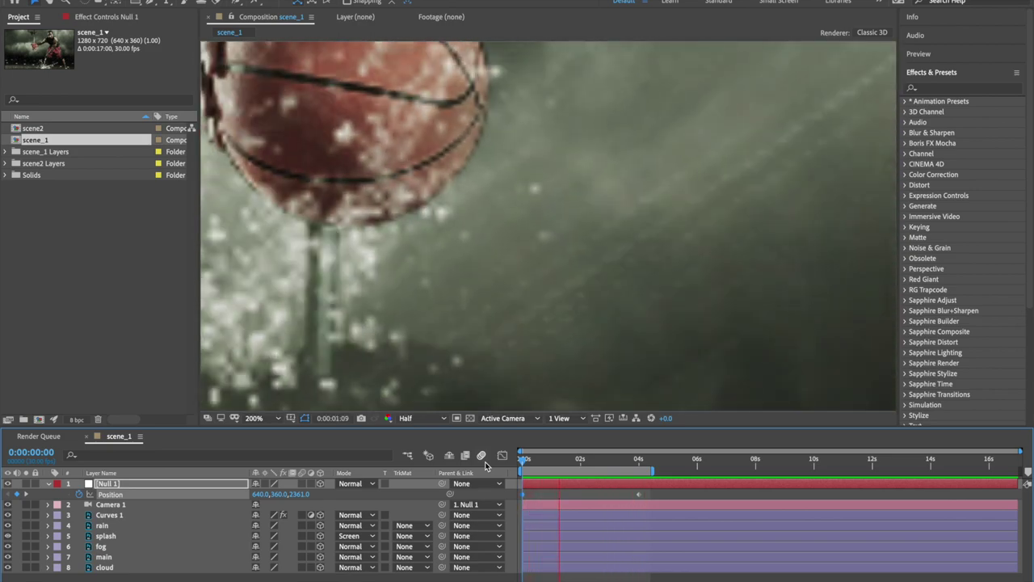
{"action": "left_click", "coordinate": [550, 289]}
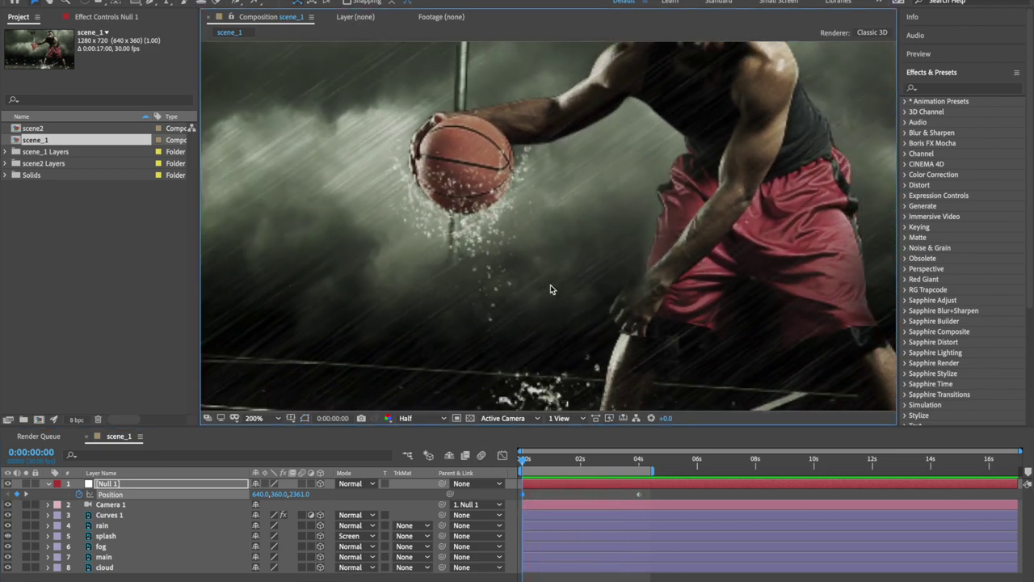
{"action": "scroll", "coordinate": [550, 289], "scroll_direction": "down", "scroll_amount": 2}
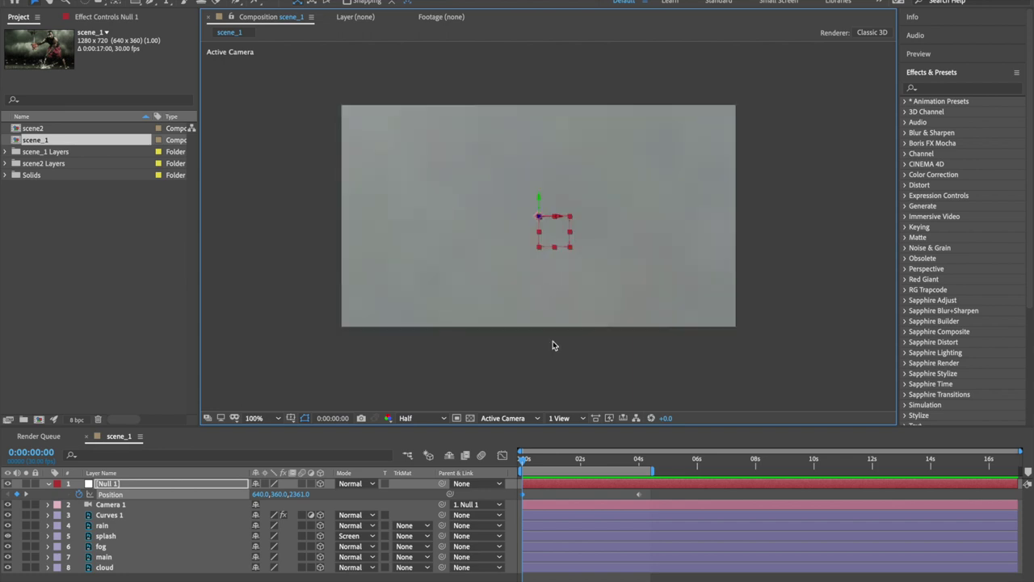
{"action": "key", "text": "space"}
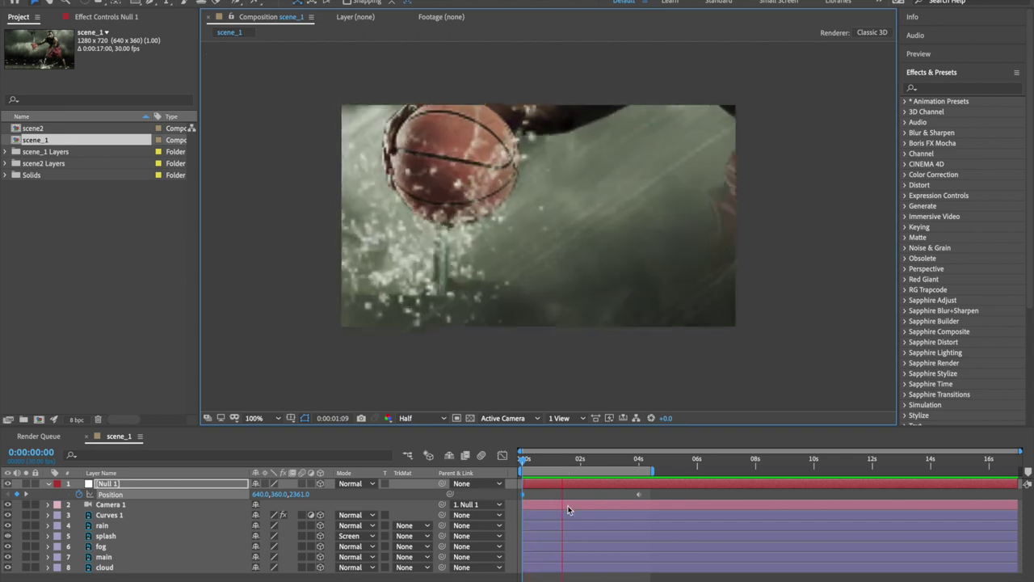
{"action": "left_click", "coordinate": [407, 409]}
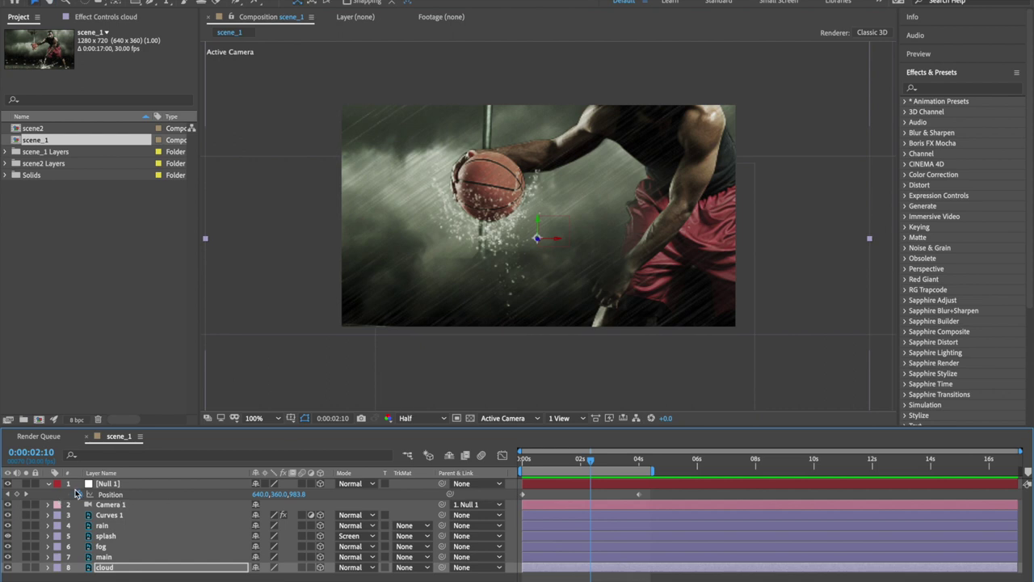
Add the expression wiggle(3,4) to the null's Position and preview the shaking camera move.
{"action": "left_click", "coordinate": [109, 485]}
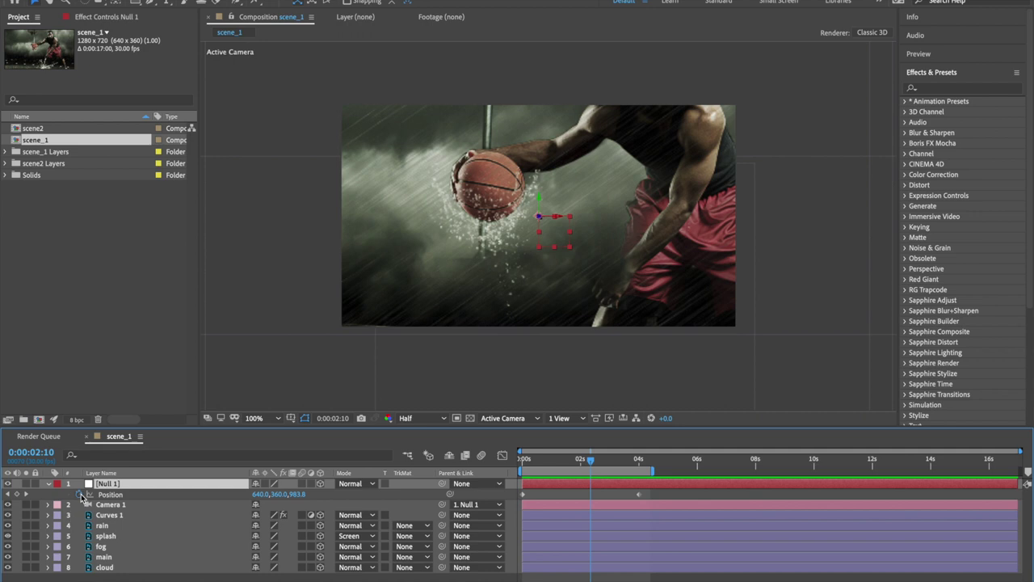
{"action": "left_click", "coordinate": [80, 493], "text": "alt"}
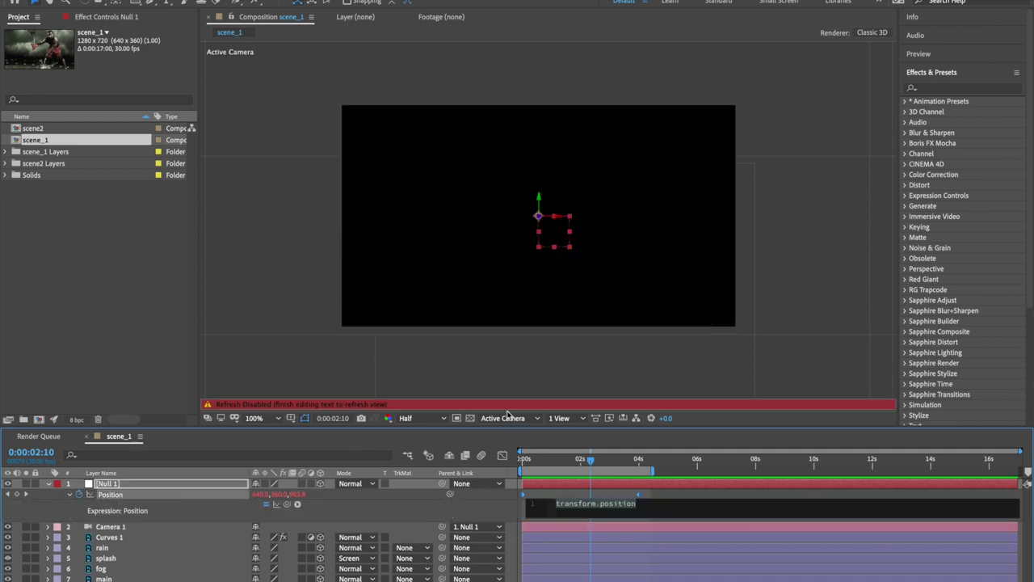
{"action": "left_click", "coordinate": [571, 535]}
{"action": "left_click", "coordinate": [576, 507]}
{"action": "type", "text": "wiggle"}
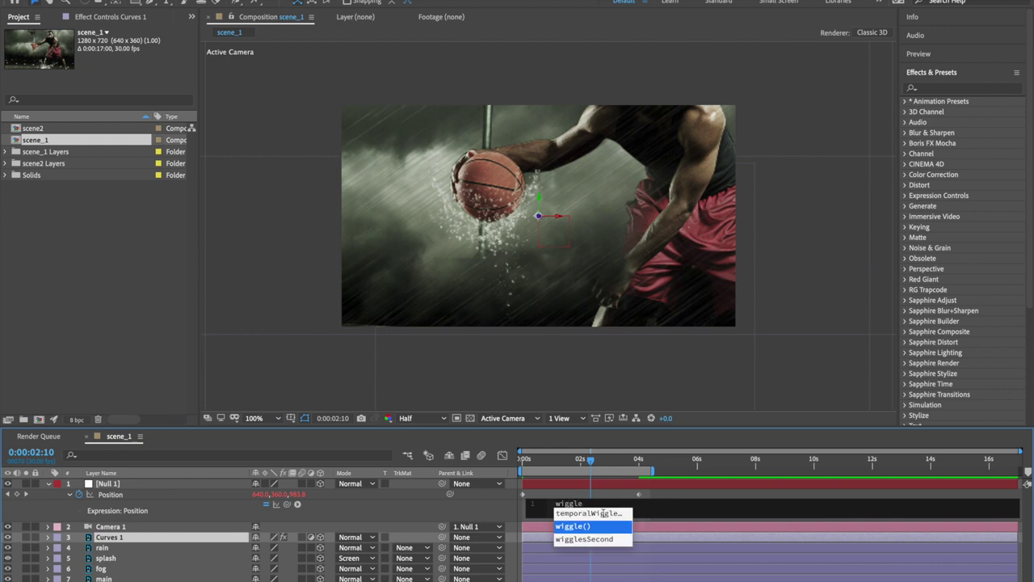
{"action": "type", "text": "(3,4"}
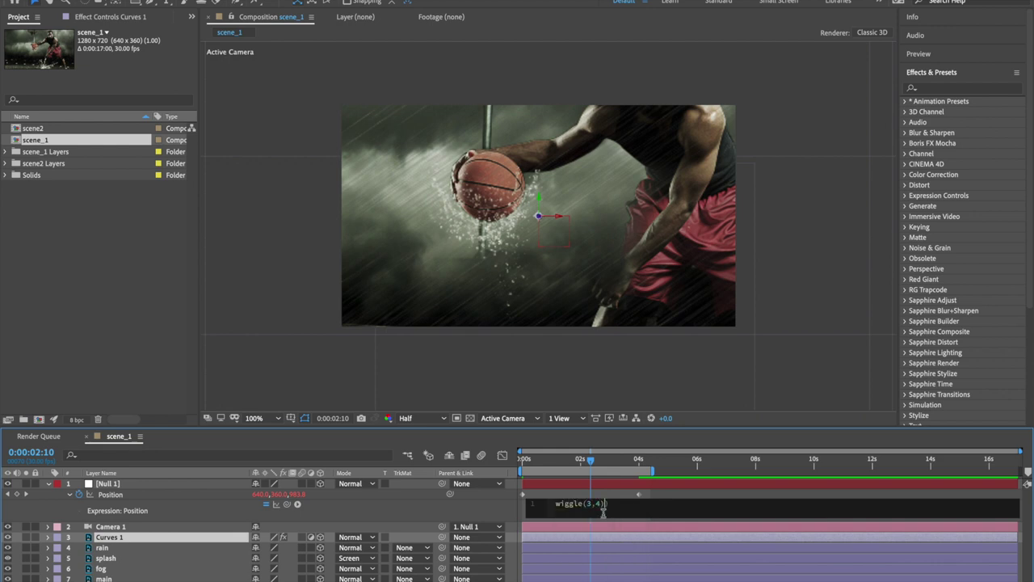
{"action": "left_click", "coordinate": [574, 400]}
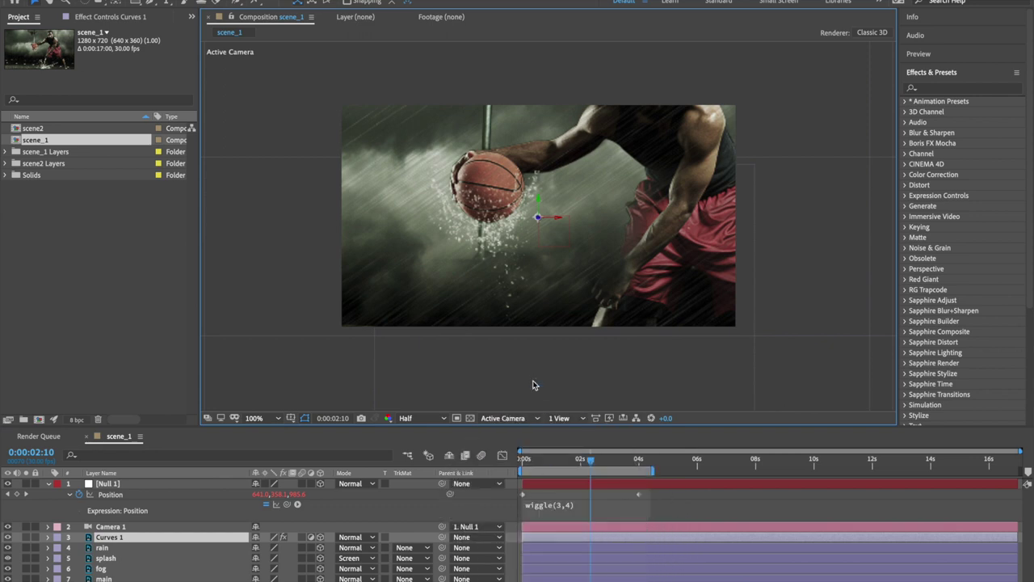
{"action": "key", "text": "space"}
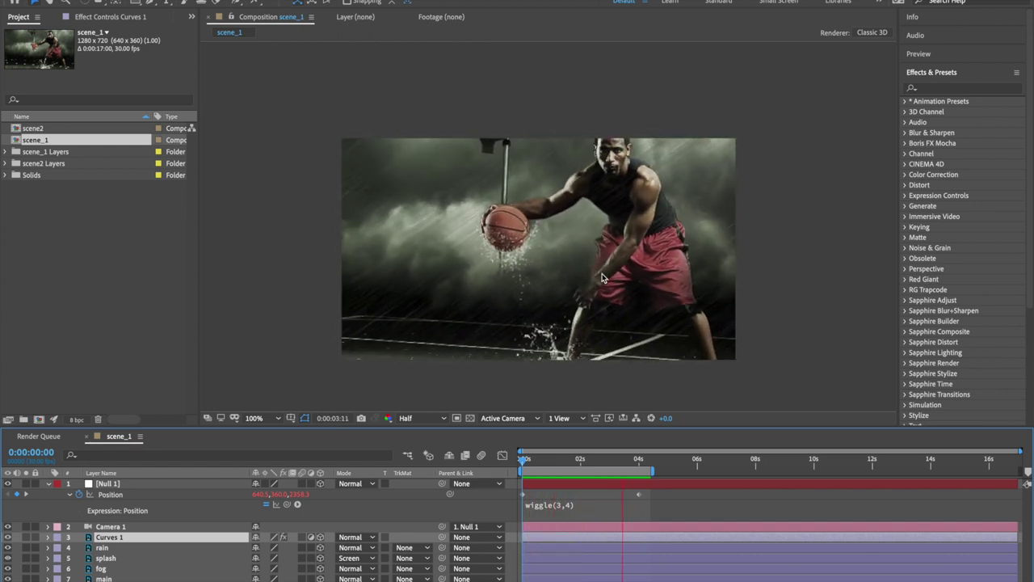
{"action": "key", "text": "space"}
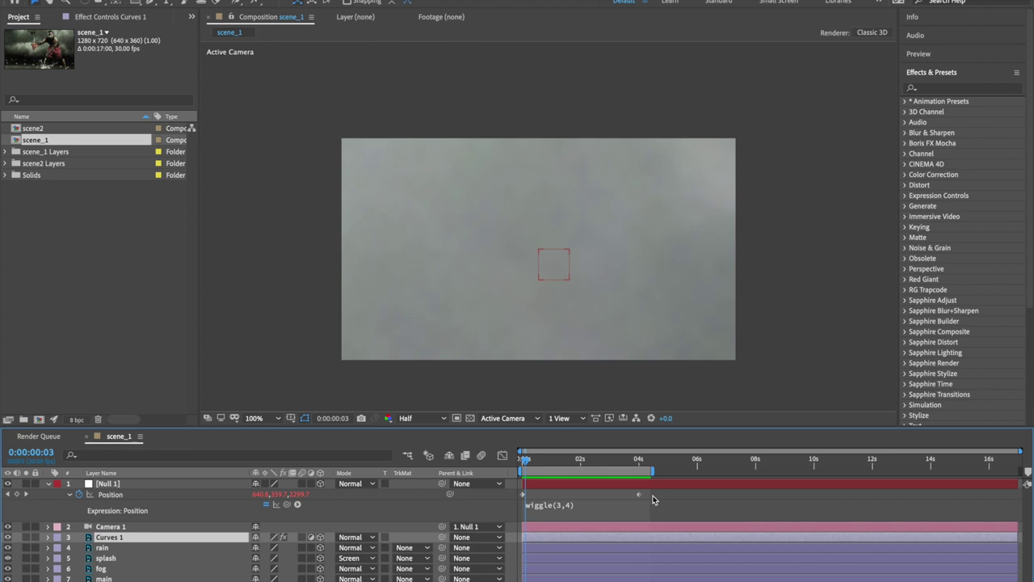
Apply Easy Ease to both of the null's Position keyframes.
{"action": "left_click", "coordinate": [576, 494]}
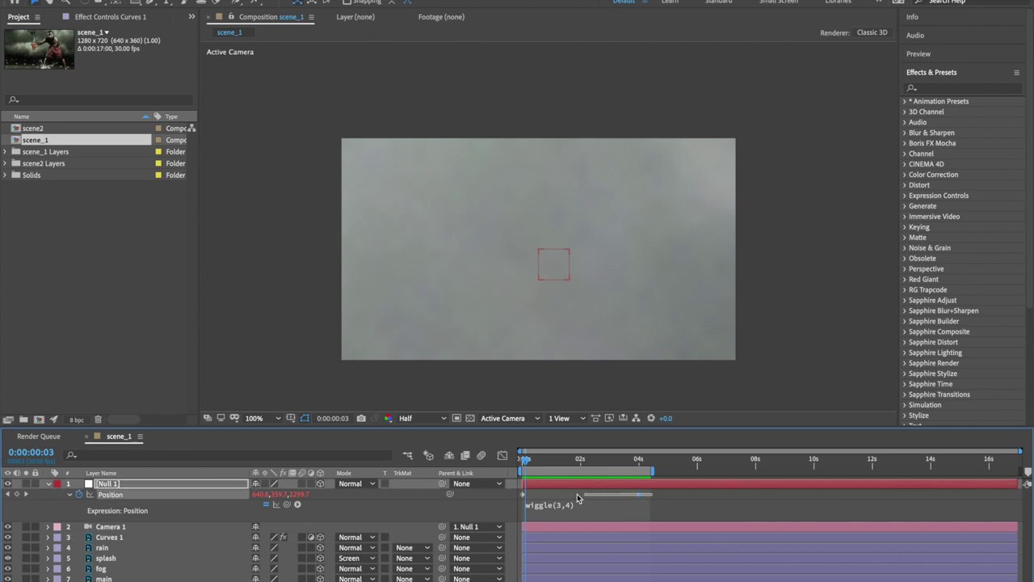
{"action": "right_click", "coordinate": [640, 494]}
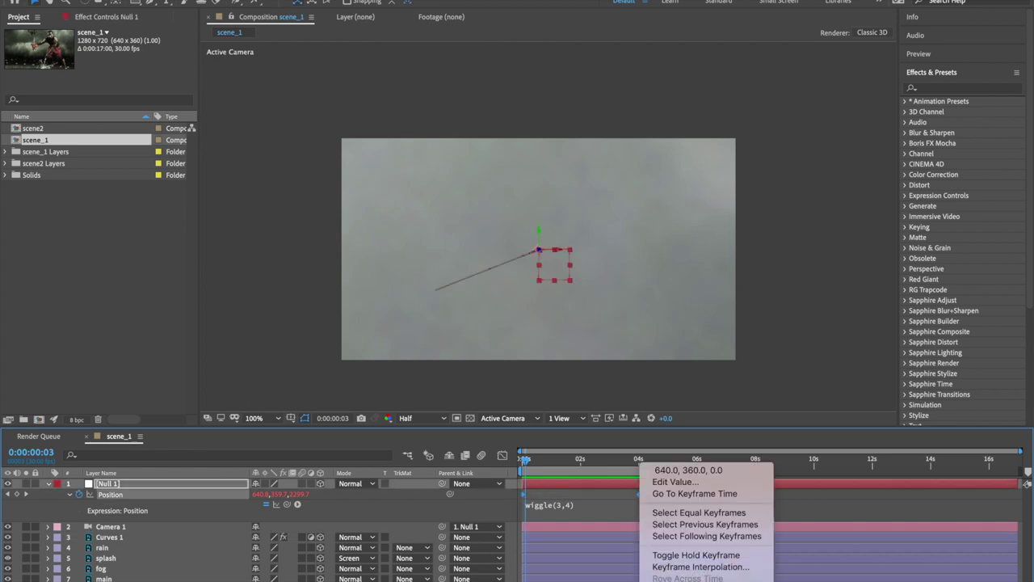
{"action": "left_click", "coordinate": [812, 534]}
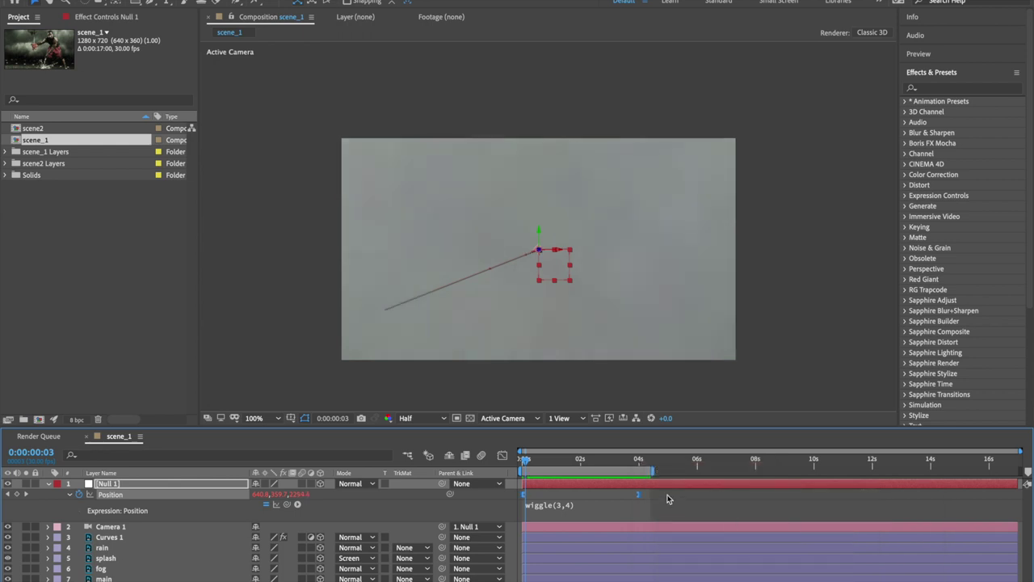
{"action": "left_click", "coordinate": [632, 395]}
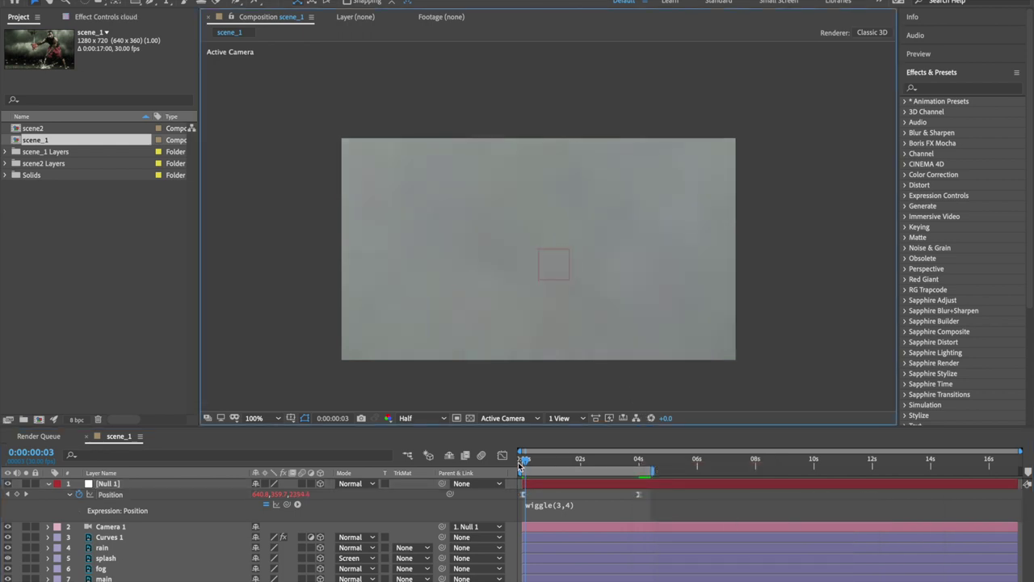
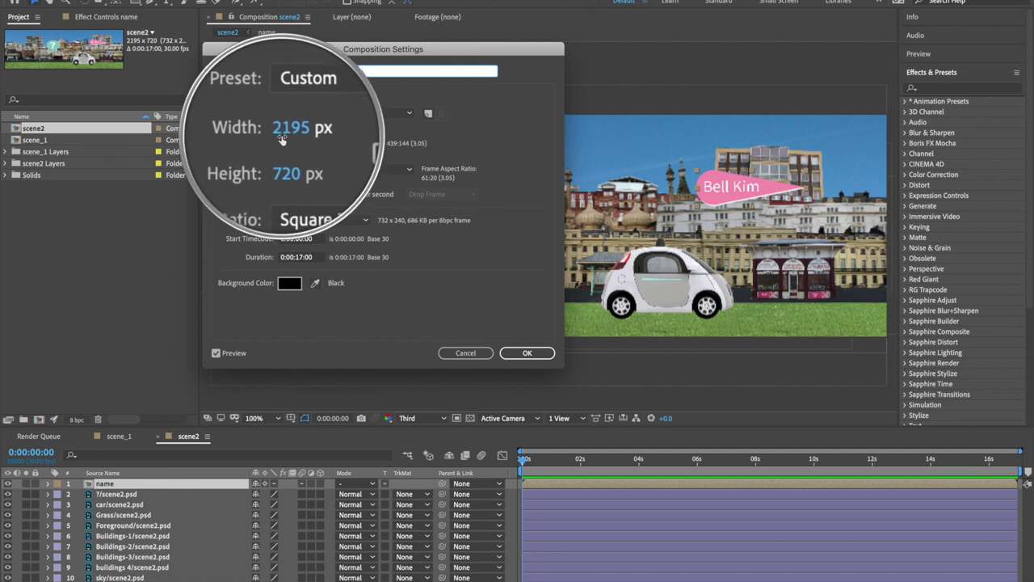
Set the scene2 composition's width to 1280 px.
{"action": "left_click", "coordinate": [284, 139]}
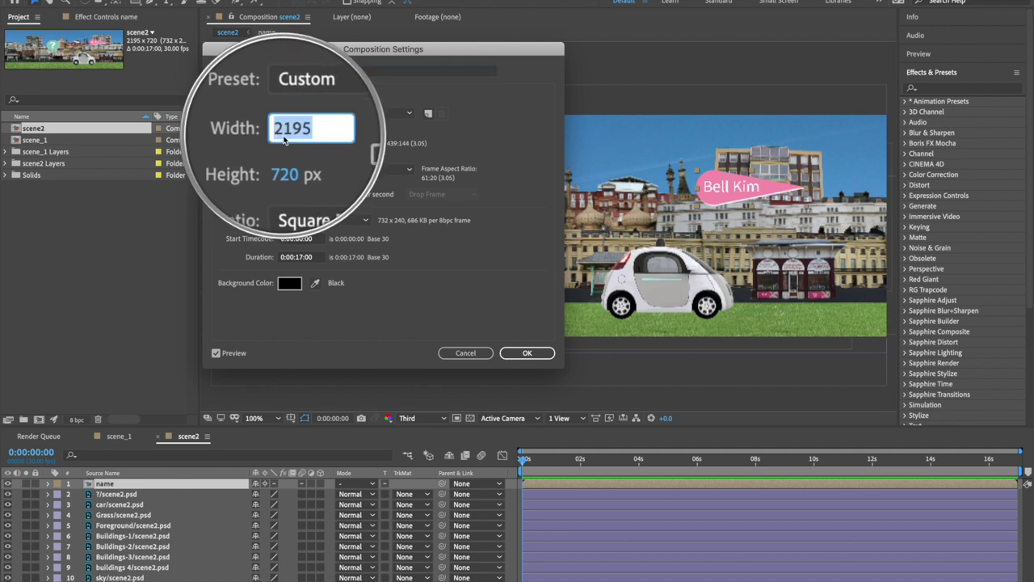
{"action": "type", "text": "1280"}
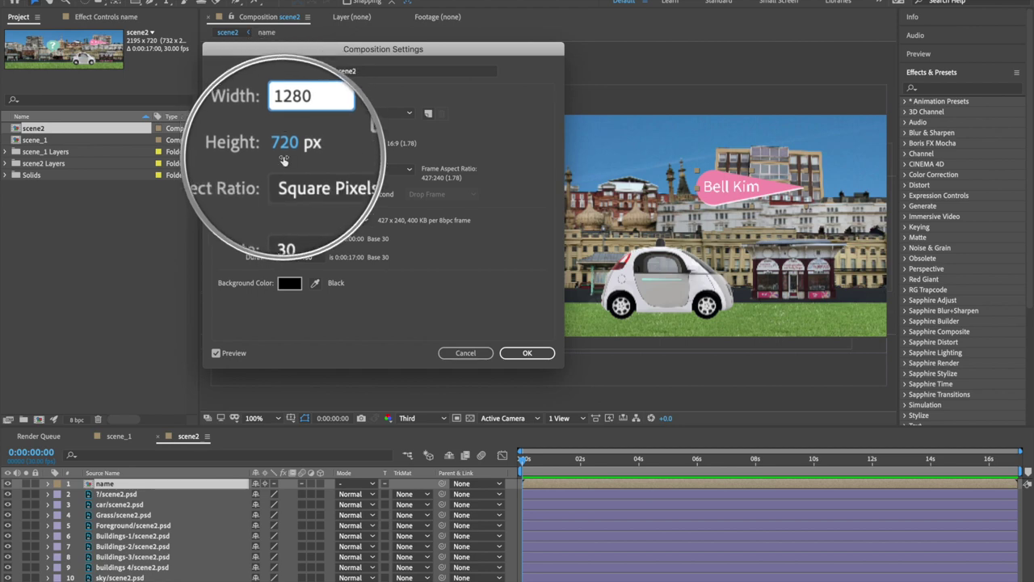
{"action": "key", "text": "Tab"}
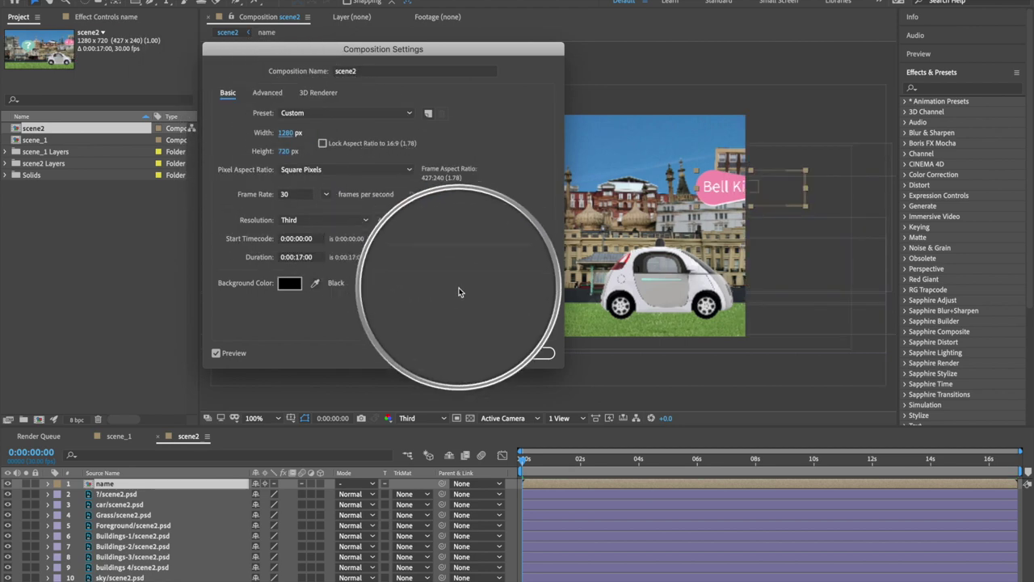
{"action": "left_click", "coordinate": [521, 356]}
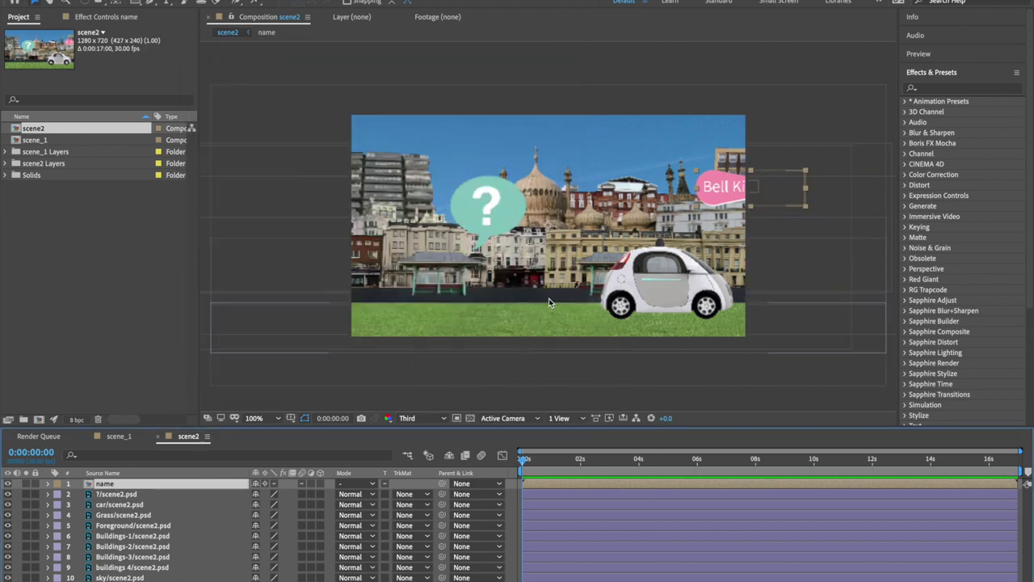
Make all scene2 layers 3D and turn off Collapse Transformations for the name precomposition layer.
{"action": "key", "text": "comma"}
{"action": "key", "text": "period"}
{"action": "left_click_drag", "start_coordinate": [320, 494], "coordinate": [321, 578]}
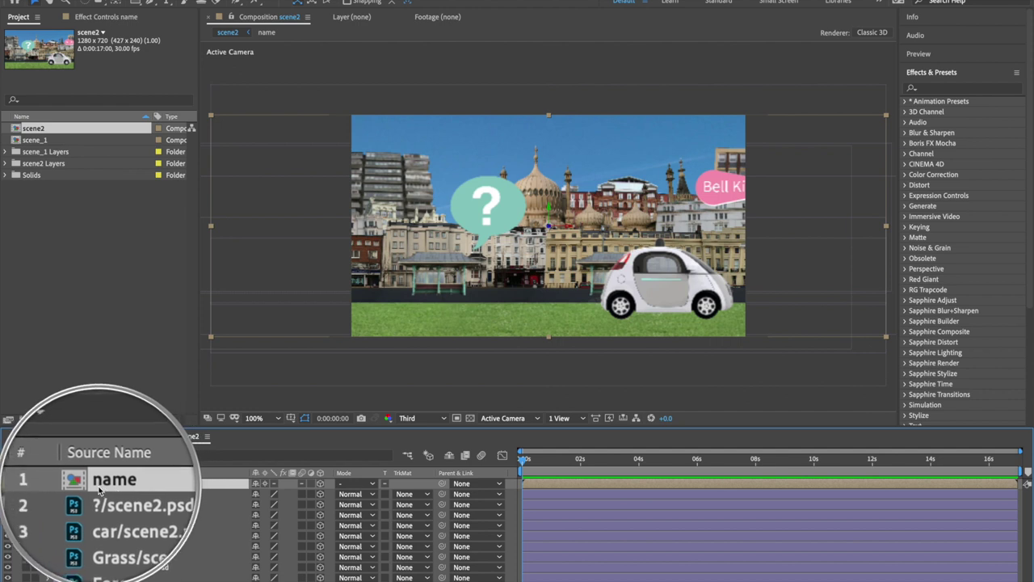
{"action": "left_click", "coordinate": [278, 484]}
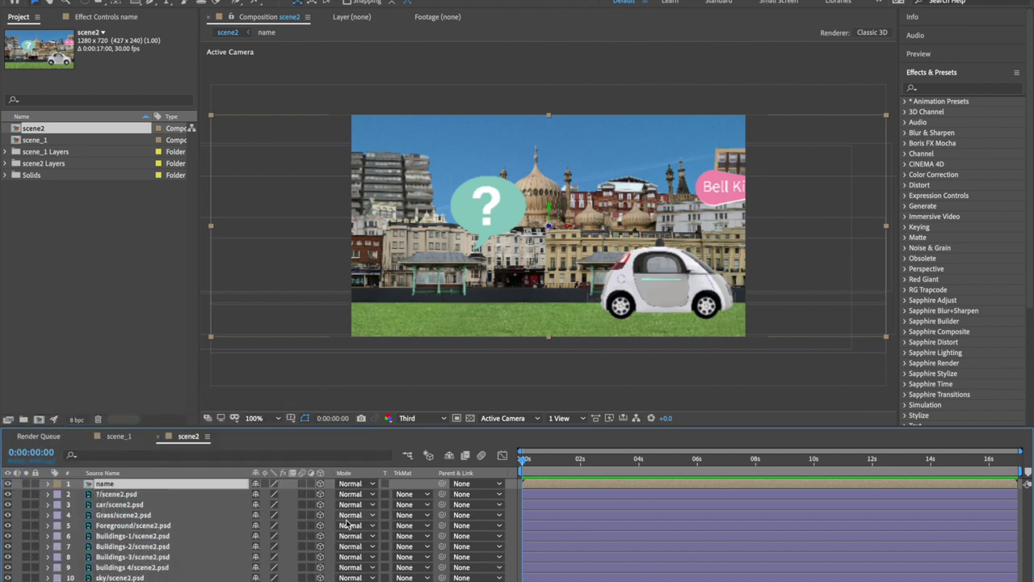
Show the Top and Active Camera views side by side and push the sky and buildings 4 layers back in depth.
{"action": "left_click", "coordinate": [561, 417]}
{"action": "left_click", "coordinate": [578, 449]}
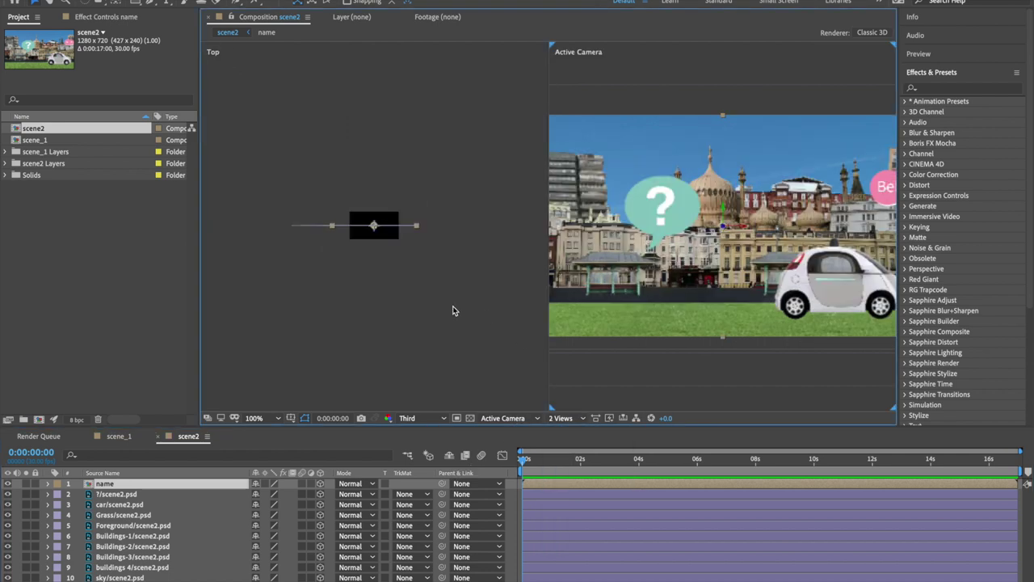
{"action": "scroll", "coordinate": [766, 248], "scroll_direction": "down", "scroll_amount": 2}
{"action": "left_click", "coordinate": [157, 569]}
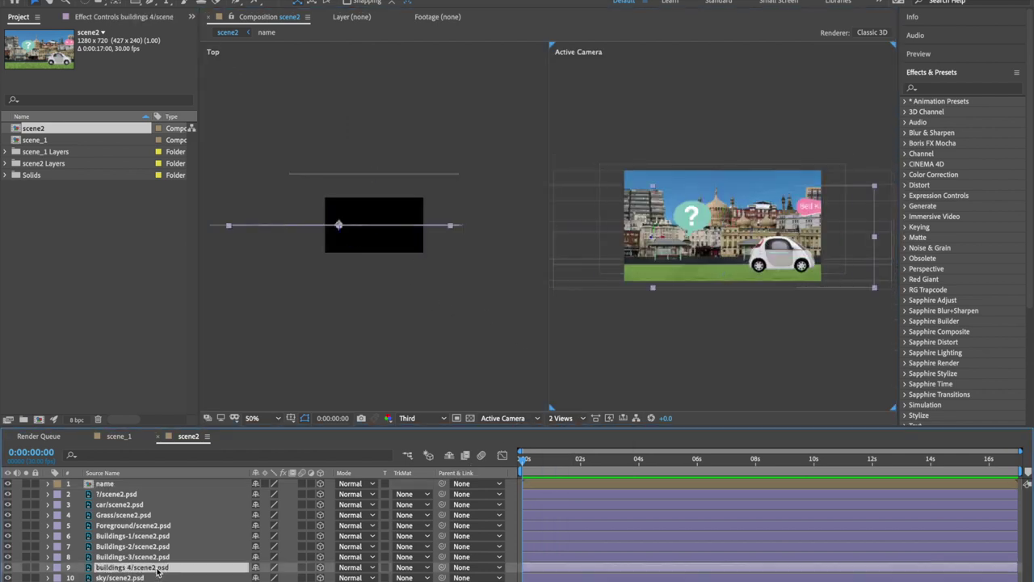
{"action": "left_click_drag", "start_coordinate": [339, 235], "coordinate": [338, 196]}
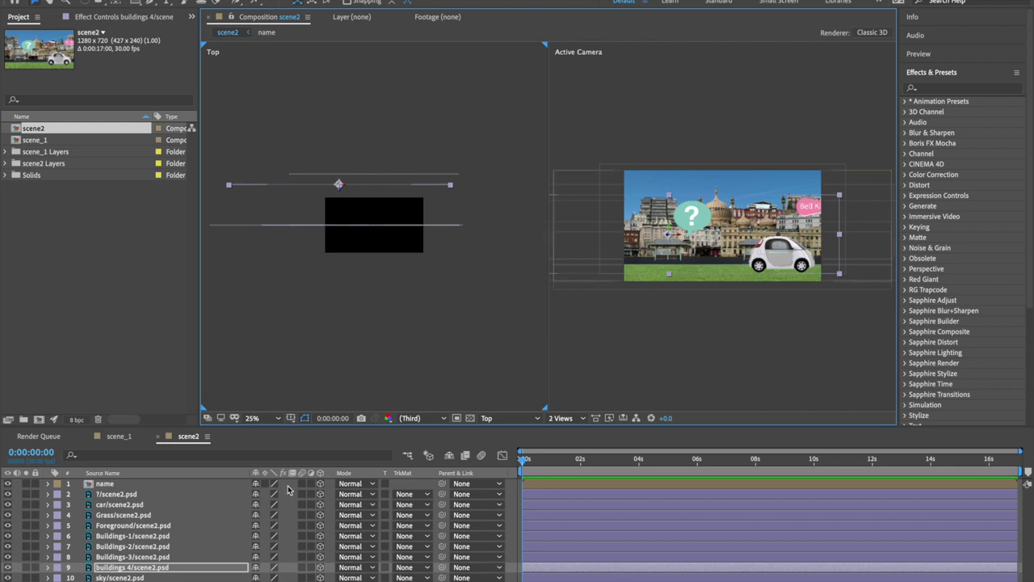
Push the Buildings-3, Buildings-2, Buildings-1, Foreground and Grass layers back in Z at staggered depths, each nearer than the one behind.
{"action": "left_click", "coordinate": [162, 558]}
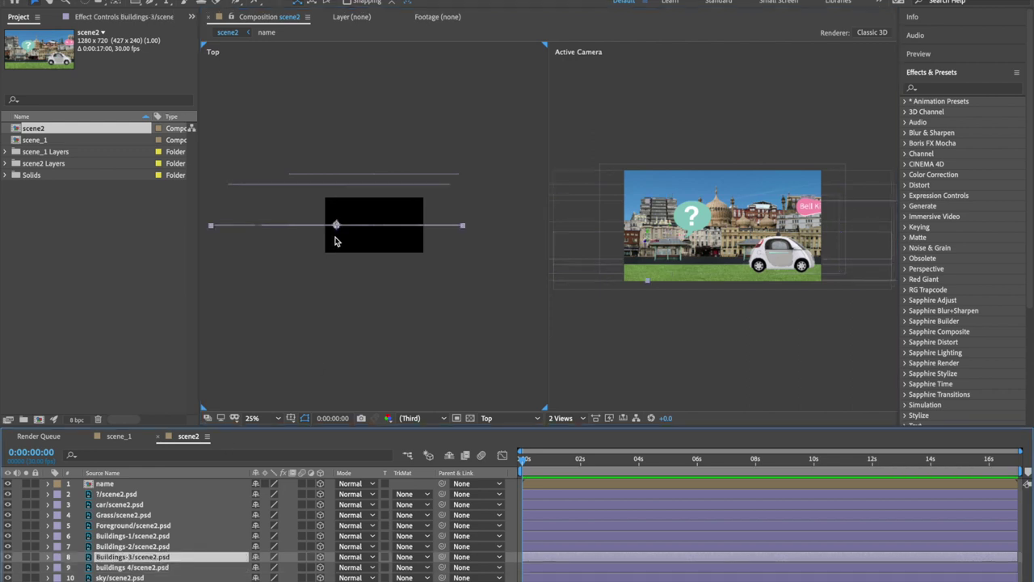
{"action": "left_click_drag", "start_coordinate": [338, 234], "coordinate": [332, 205]}
{"action": "left_click", "coordinate": [724, 279]}
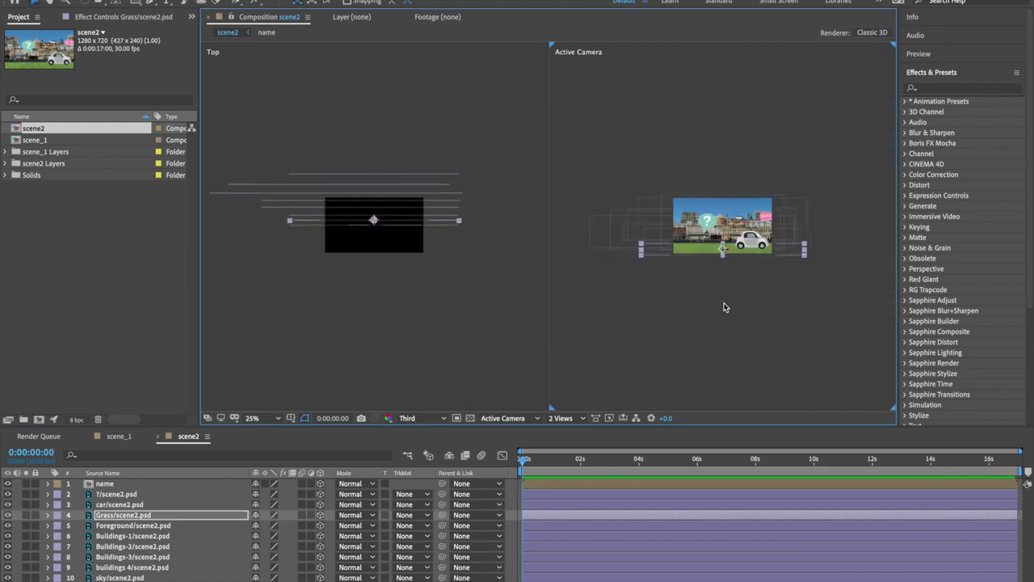
Move the anchor point of the question-mark bubble layer to the tip of the bubble's tail with the Pan Behind tool.
{"action": "left_click", "coordinate": [136, 505]}
{"action": "key", "text": "slash"}
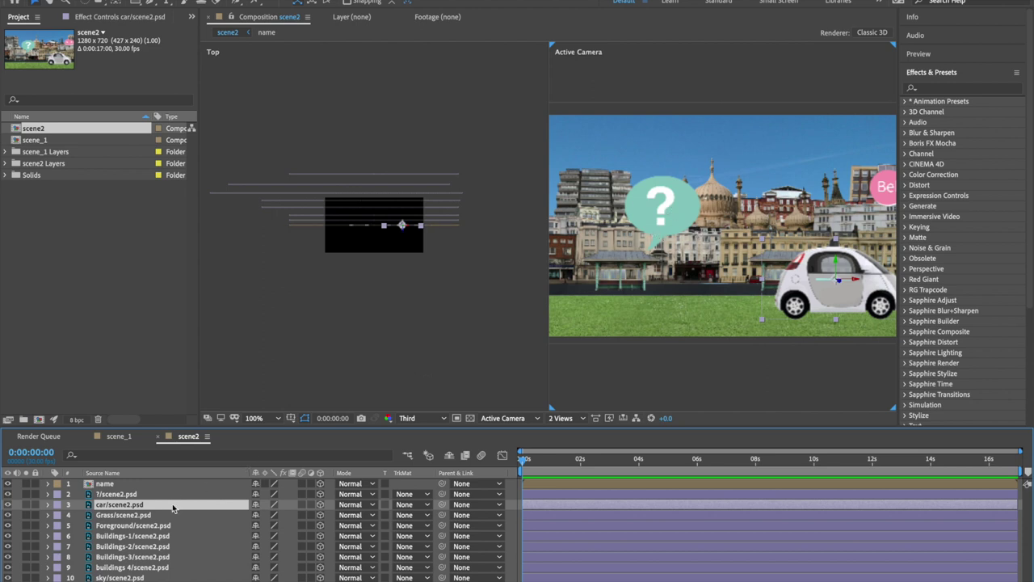
{"action": "left_click", "coordinate": [126, 497]}
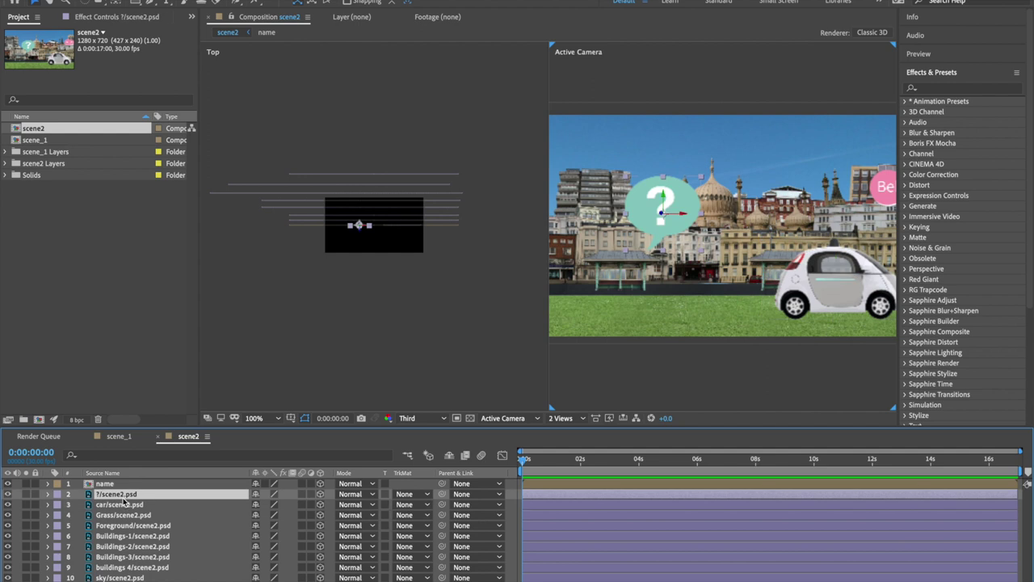
{"action": "left_click", "coordinate": [7, 494]}
{"action": "left_click", "coordinate": [7, 495]}
{"action": "key", "text": "period"}
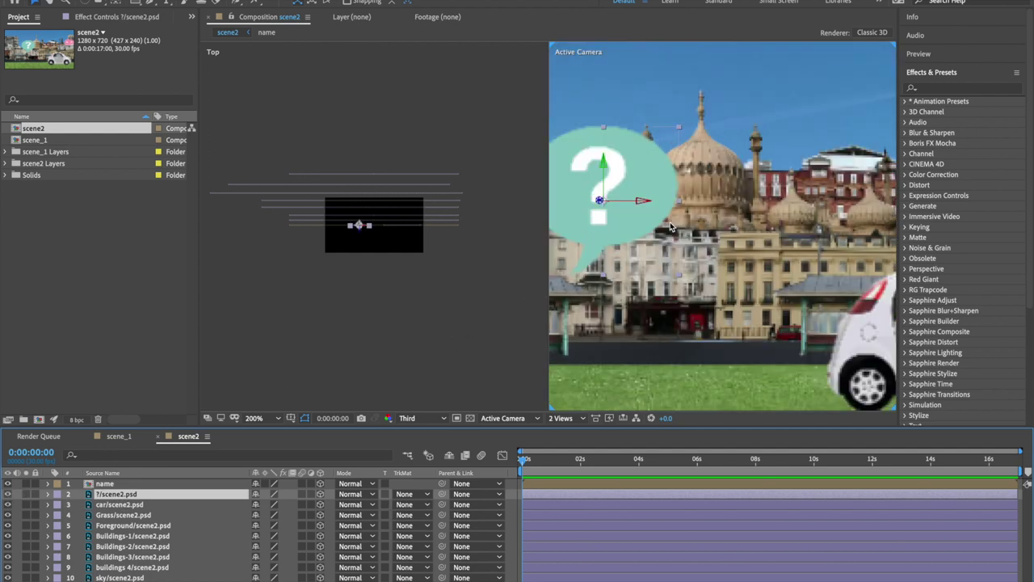
{"action": "left_click_drag", "start_coordinate": [630, 245], "coordinate": [703, 239]}
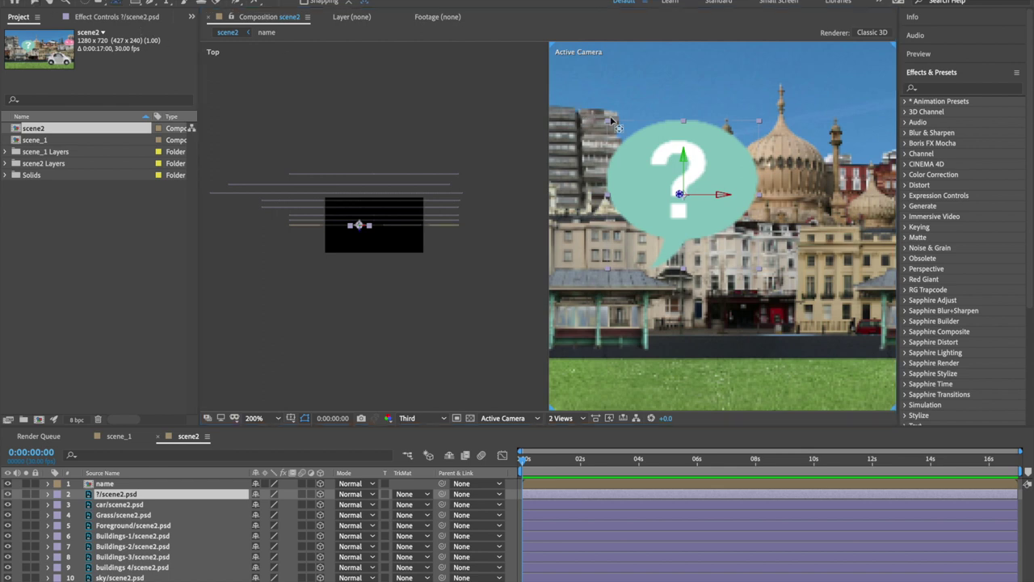
{"action": "left_click", "coordinate": [687, 159]}
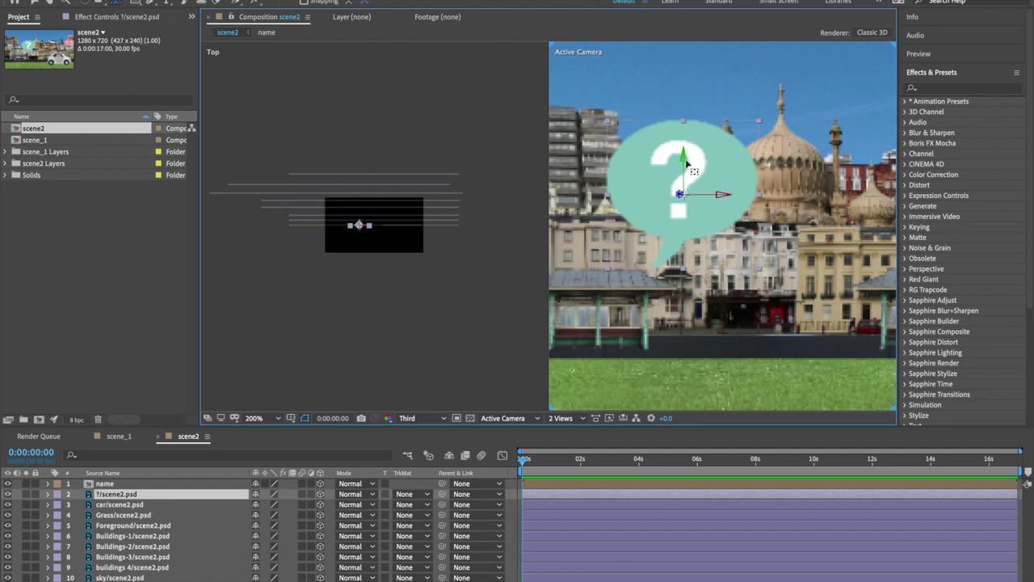
{"action": "left_click_drag", "start_coordinate": [685, 201], "coordinate": [657, 267]}
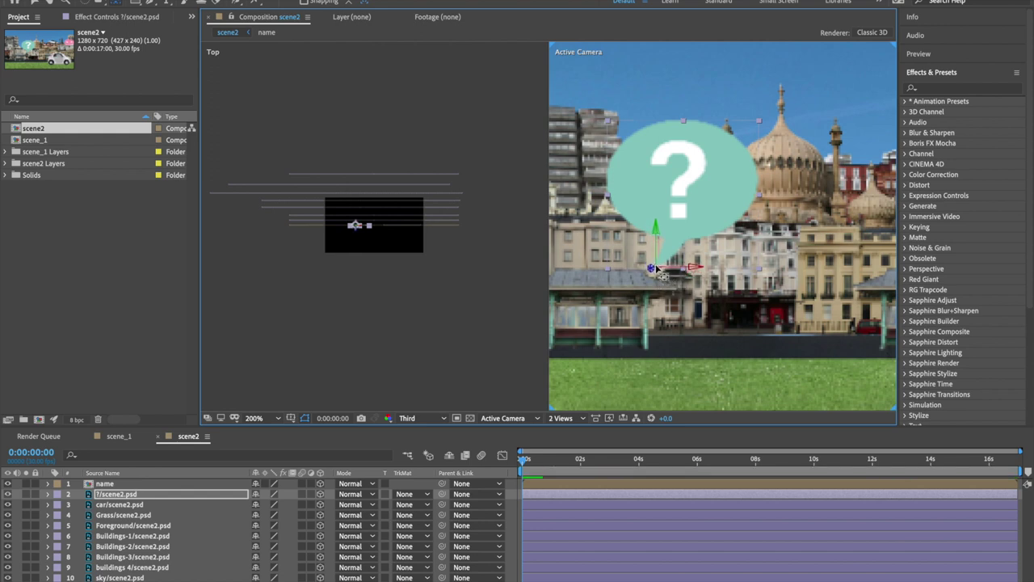
{"action": "scroll", "coordinate": [654, 263], "scroll_direction": "down", "scroll_amount": 2}
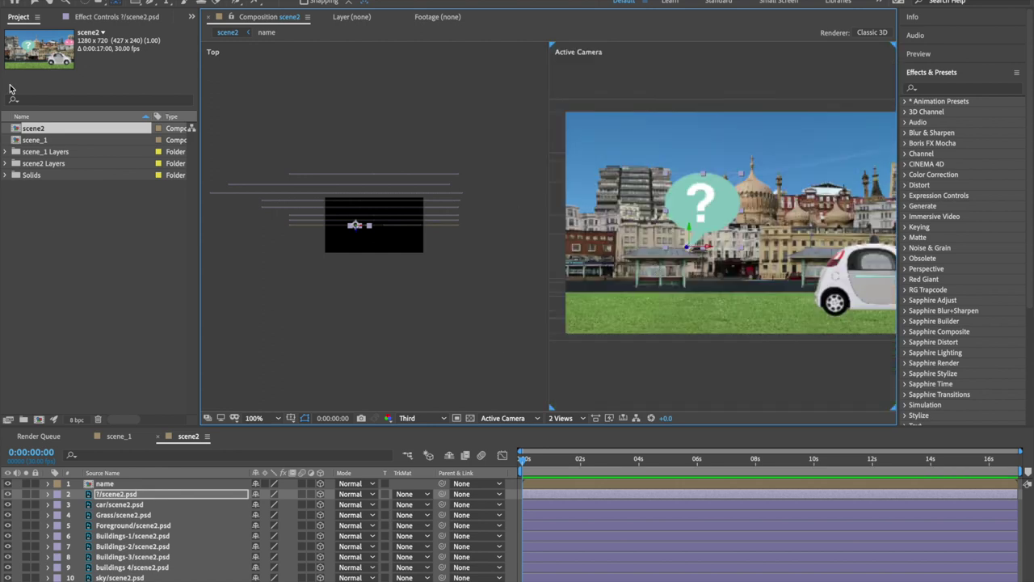
Reposition the question-mark bubble up into the sky, above the domes and close to the car.
{"action": "left_click", "coordinate": [35, 3]}
{"action": "scroll", "coordinate": [702, 246], "scroll_direction": "up", "scroll_amount": 2}
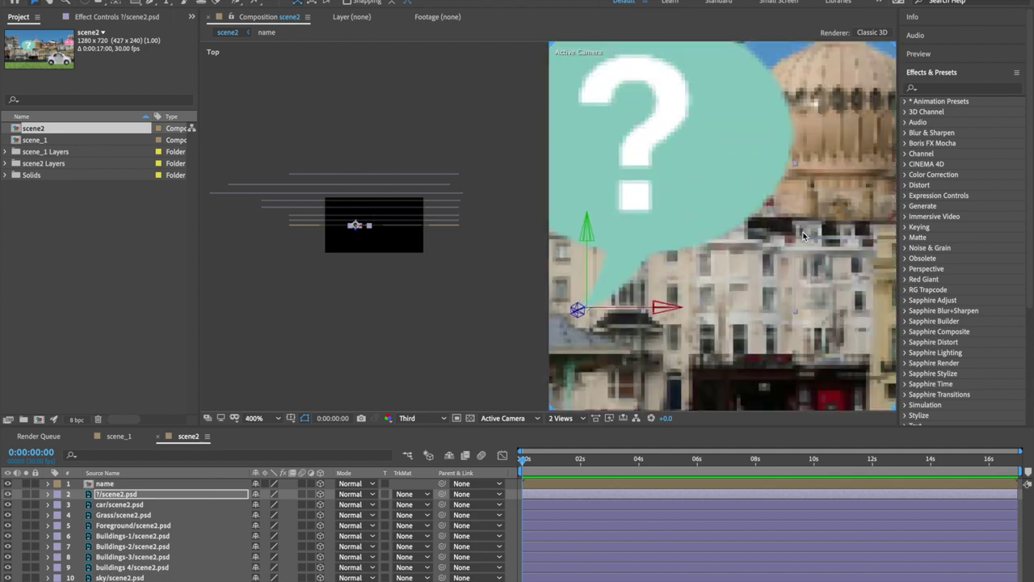
{"action": "scroll", "coordinate": [701, 247], "scroll_direction": "down", "scroll_amount": 2}
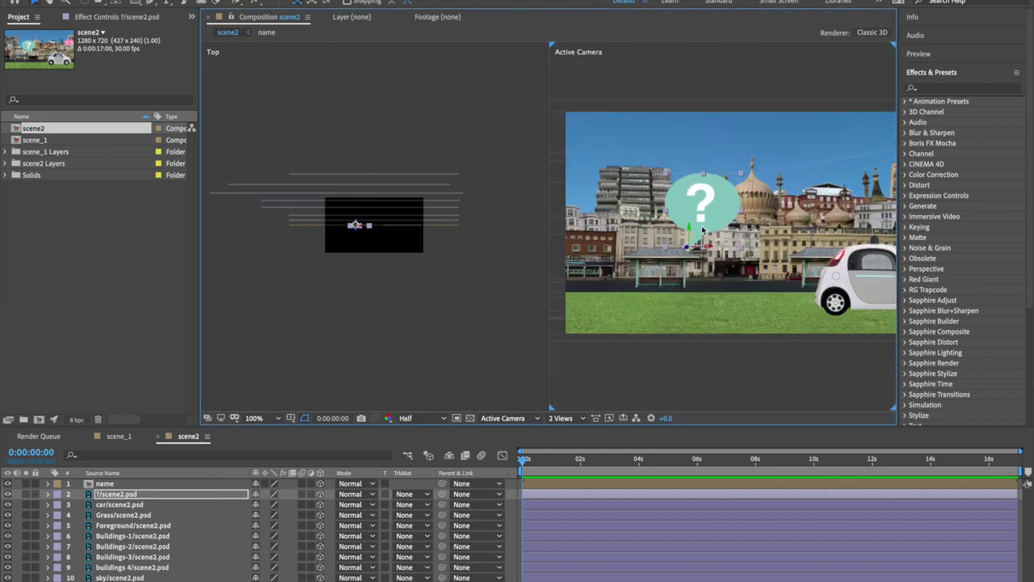
{"action": "left_click_drag", "start_coordinate": [703, 230], "coordinate": [791, 169]}
{"action": "key", "text": "comma"}
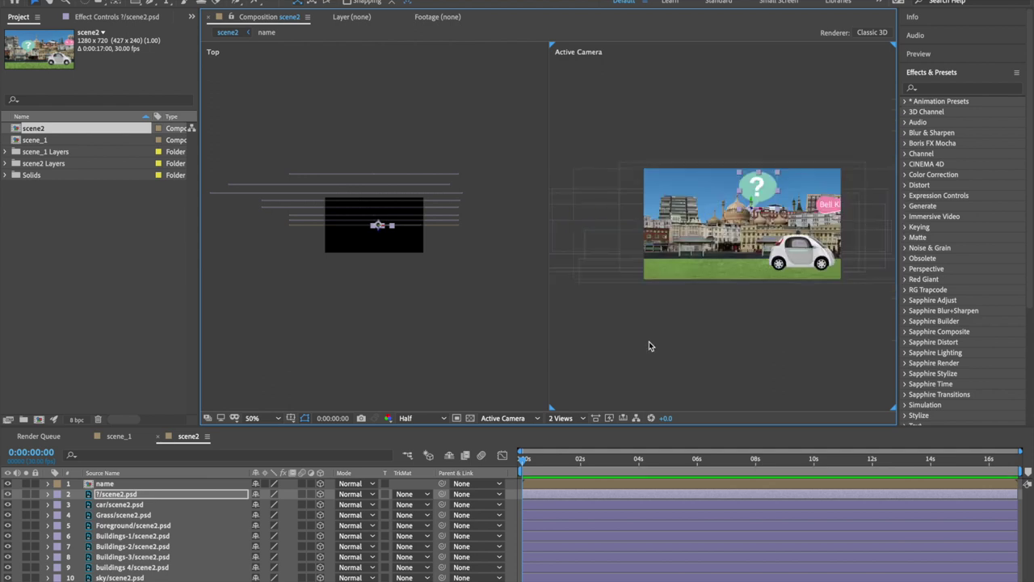
Show scene2 in a single Active Camera view and enlarge the timeline area to list all ten layers.
{"action": "left_click", "coordinate": [568, 424]}
{"action": "left_click", "coordinate": [569, 422]}
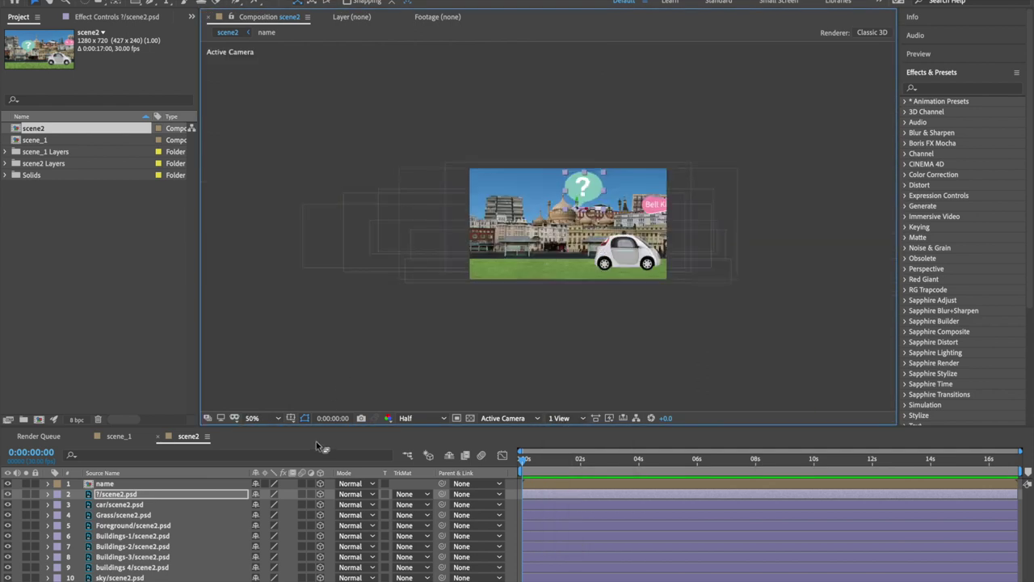
{"action": "left_click_drag", "start_coordinate": [320, 427], "coordinate": [318, 349]}
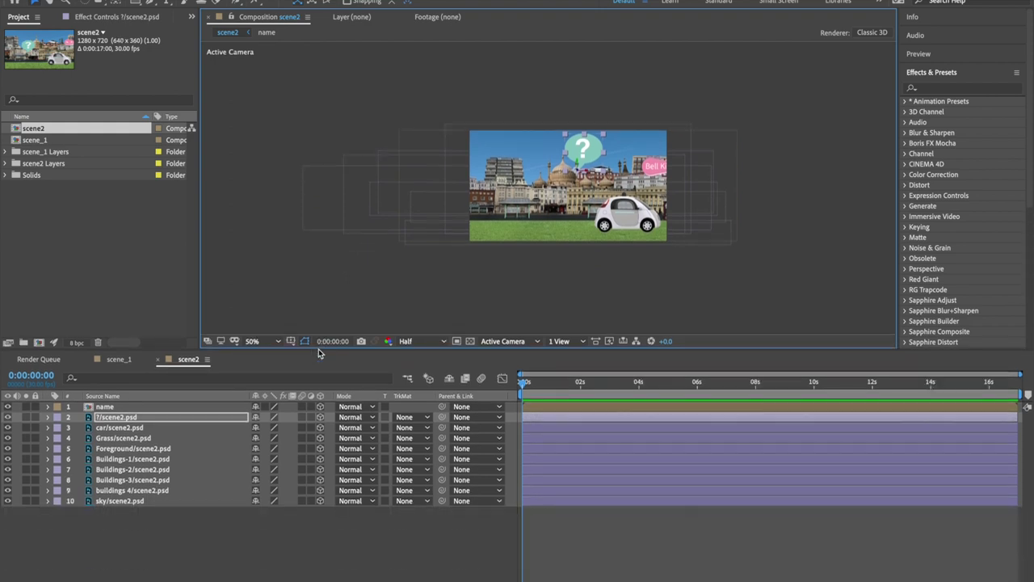
Start position keyframes on the car layer at 0:00 and move it out of frame on the left, to about X -730.
{"action": "key", "text": "slash"}
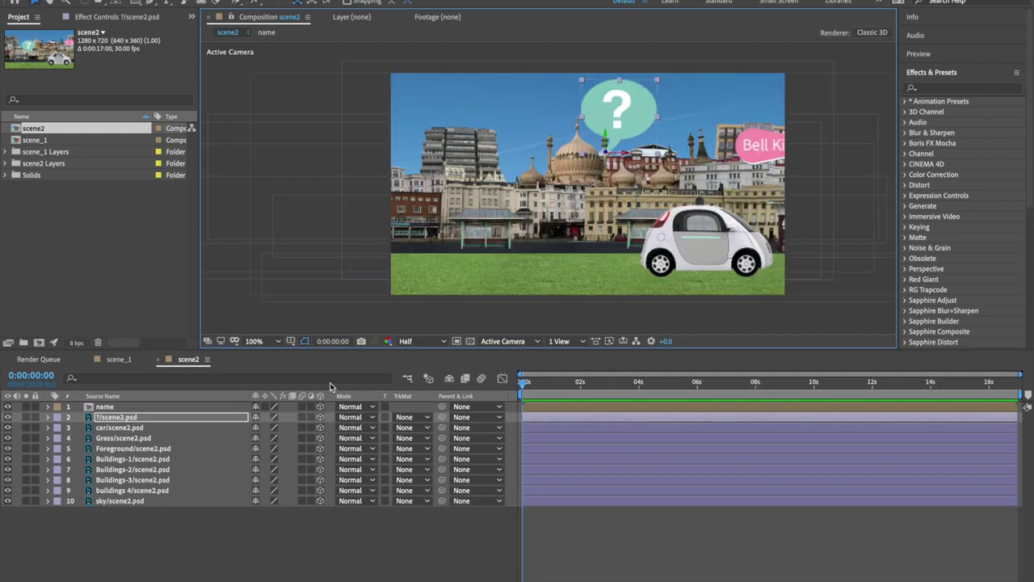
{"action": "left_click", "coordinate": [117, 428]}
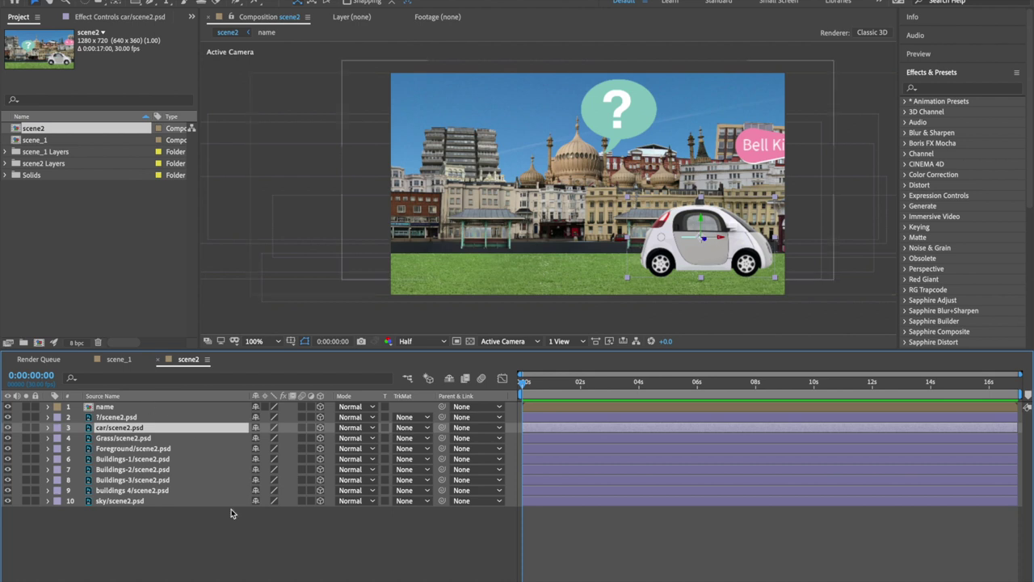
{"action": "key", "text": "p"}
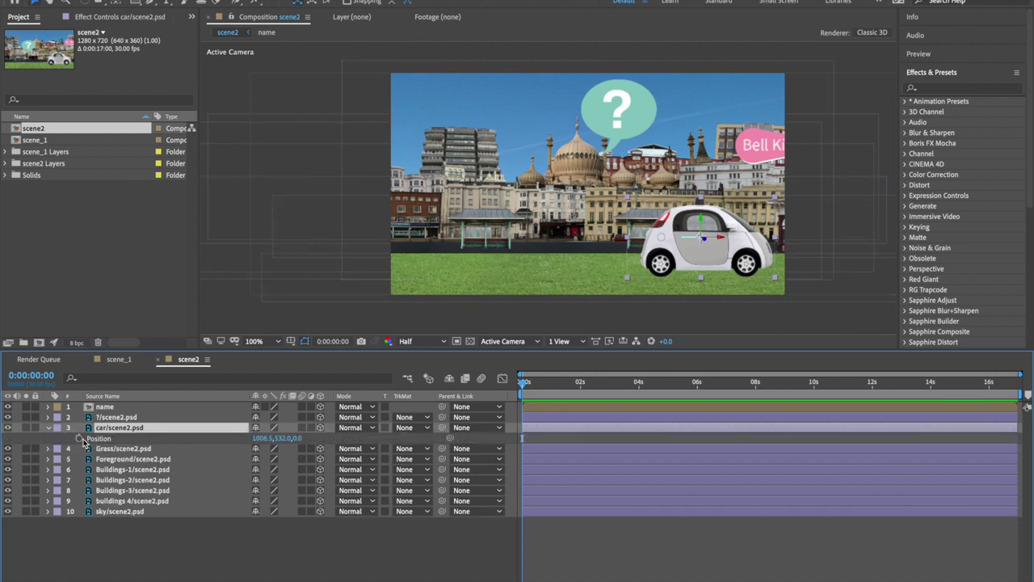
{"action": "left_click", "coordinate": [80, 438]}
{"action": "left_click_drag", "start_coordinate": [721, 240], "coordinate": [292, 240]}
{"action": "key", "text": "comma"}
{"action": "key", "text": "period"}
{"action": "left_click_drag", "start_coordinate": [421, 214], "coordinate": [368, 216]}
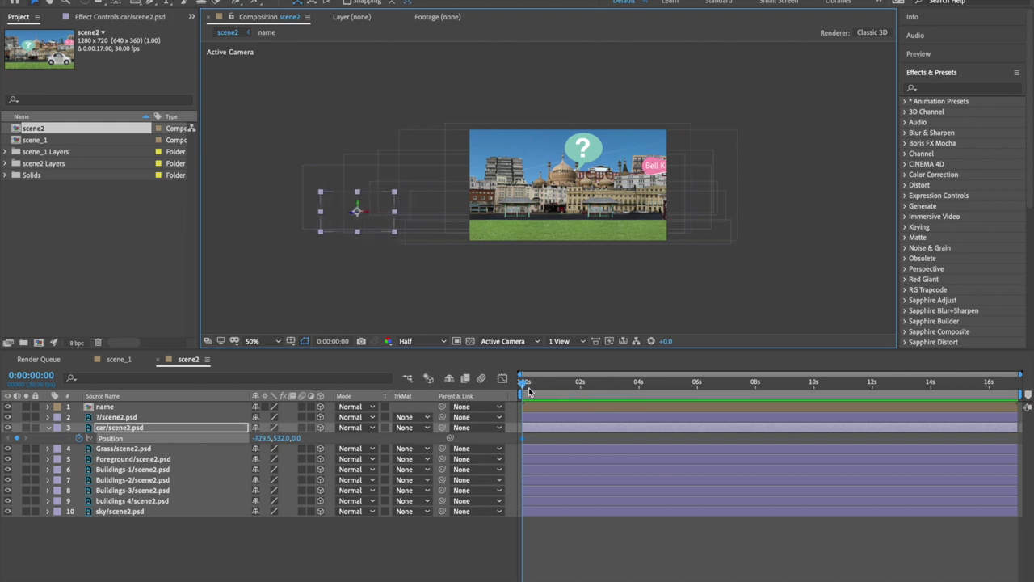
Keyframe the car past the frame's right edge, at about X 1958 and time 0:00:05:28, then preview the drive across.
{"action": "key", "text": "space"}
{"action": "left_click_drag", "start_coordinate": [583, 385], "coordinate": [696, 391]}
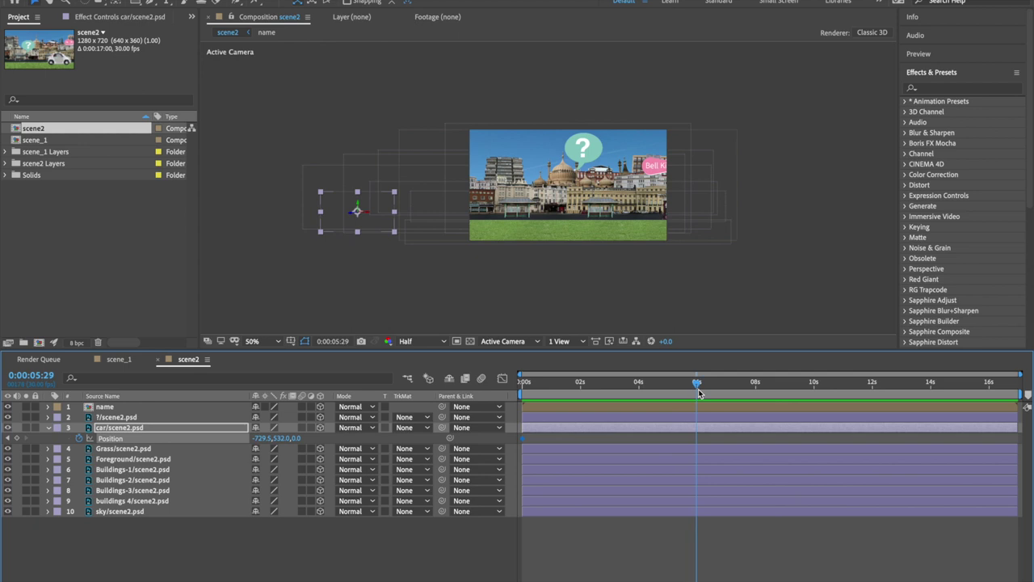
{"action": "left_click_drag", "start_coordinate": [365, 215], "coordinate": [781, 213]}
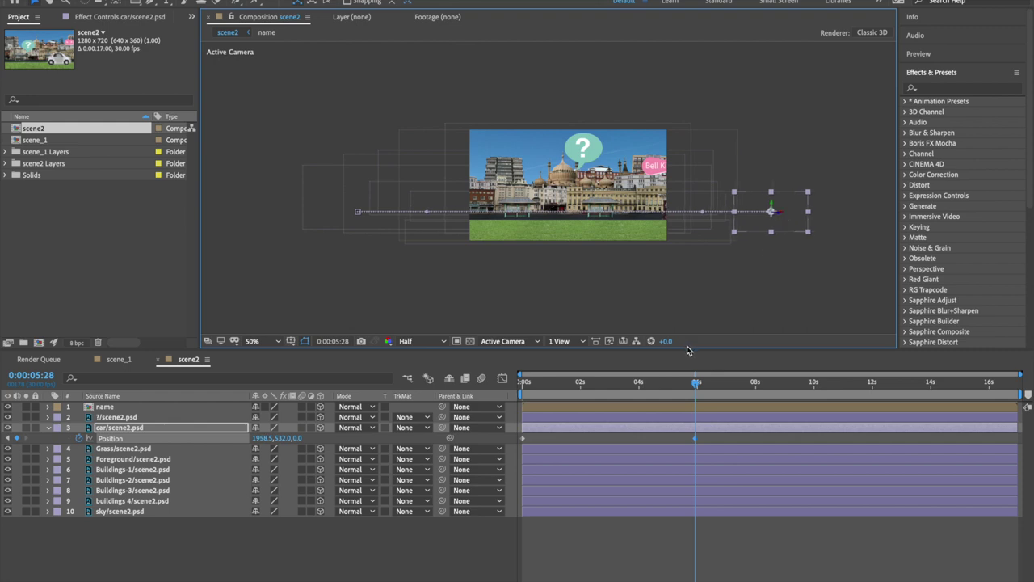
{"action": "left_click_drag", "start_coordinate": [696, 386], "coordinate": [524, 386]}
{"action": "key", "text": "space"}
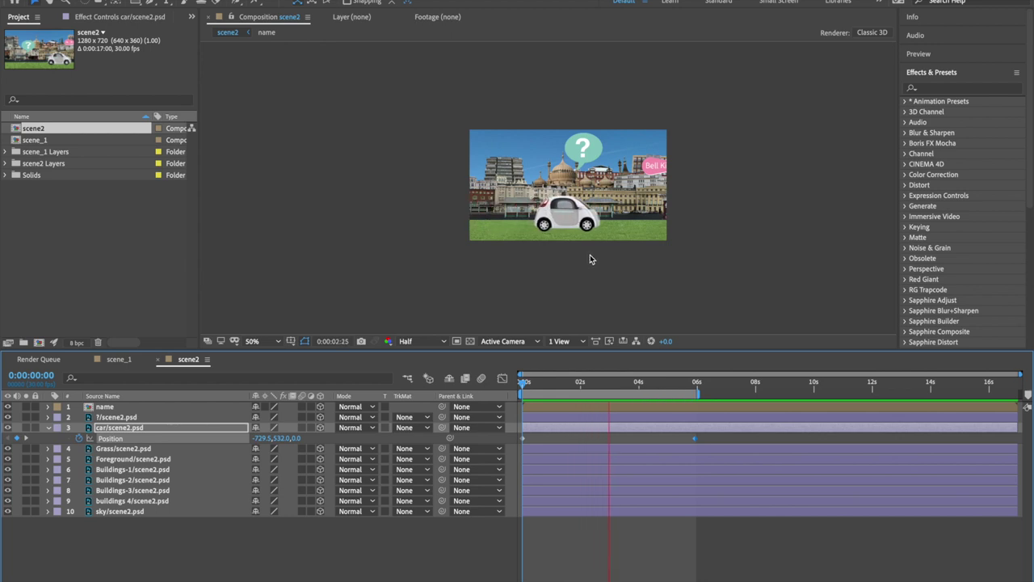
{"action": "key", "text": "space"}
At 0:00:03:04, with the car near mid-frame, keyframe the question-mark bubble's scale at 0%.
{"action": "key", "text": "period"}
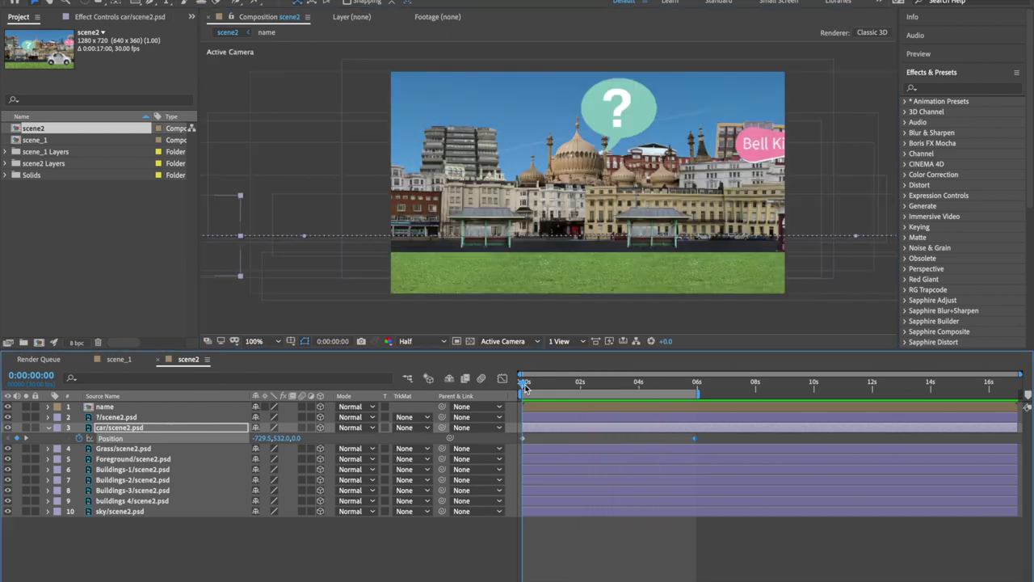
{"action": "left_click_drag", "start_coordinate": [524, 384], "coordinate": [614, 385]}
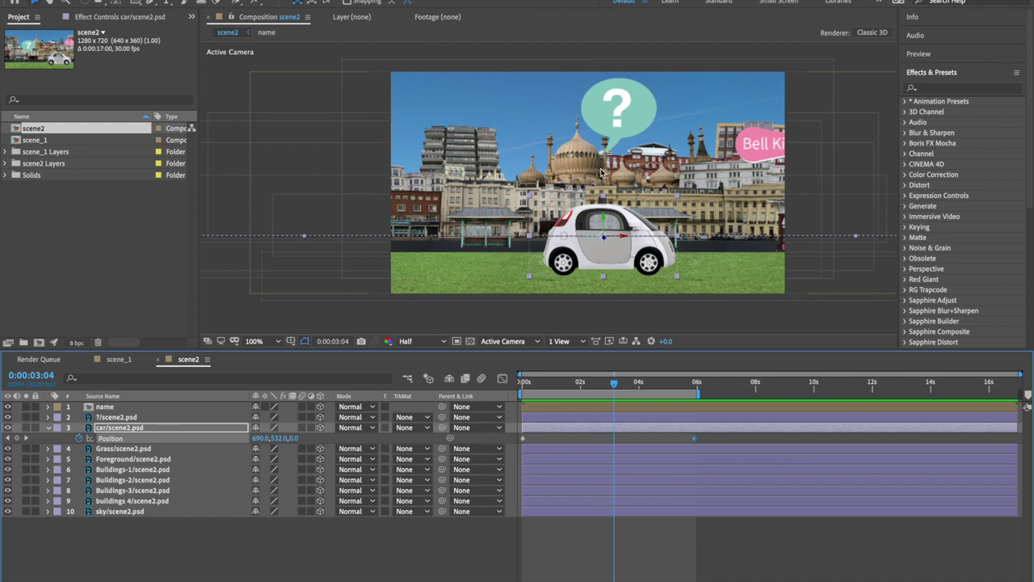
{"action": "left_click", "coordinate": [115, 417]}
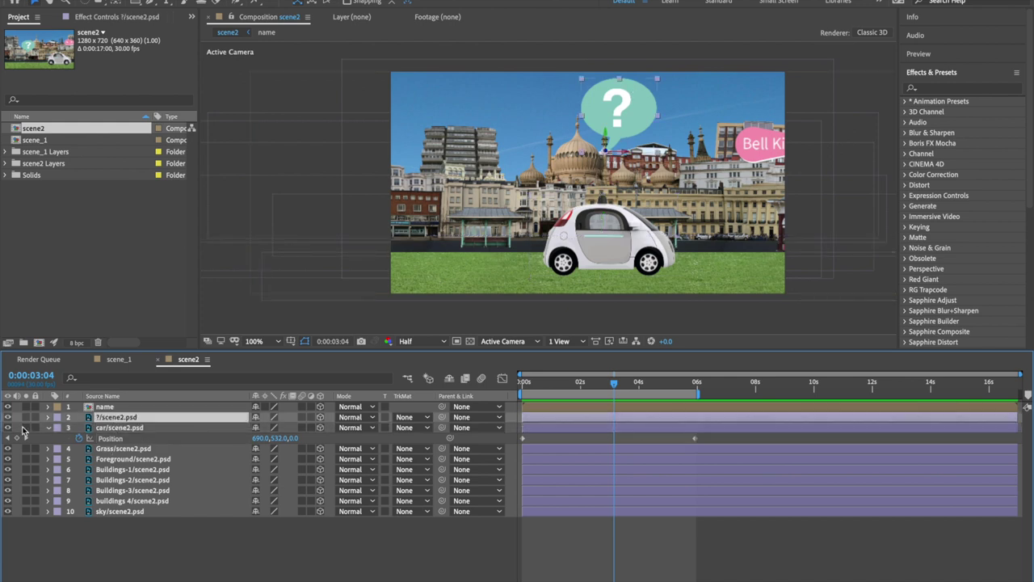
{"action": "left_click", "coordinate": [8, 417]}
{"action": "left_click", "coordinate": [7, 418]}
{"action": "left_click", "coordinate": [7, 418]}
{"action": "left_click", "coordinate": [8, 417]}
{"action": "key", "text": "s"}
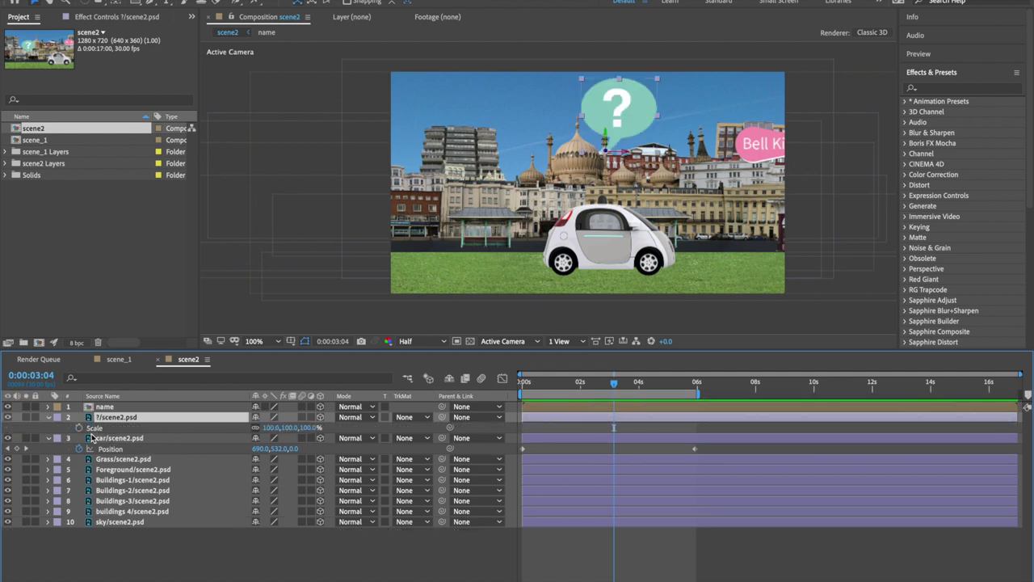
{"action": "left_click", "coordinate": [78, 427]}
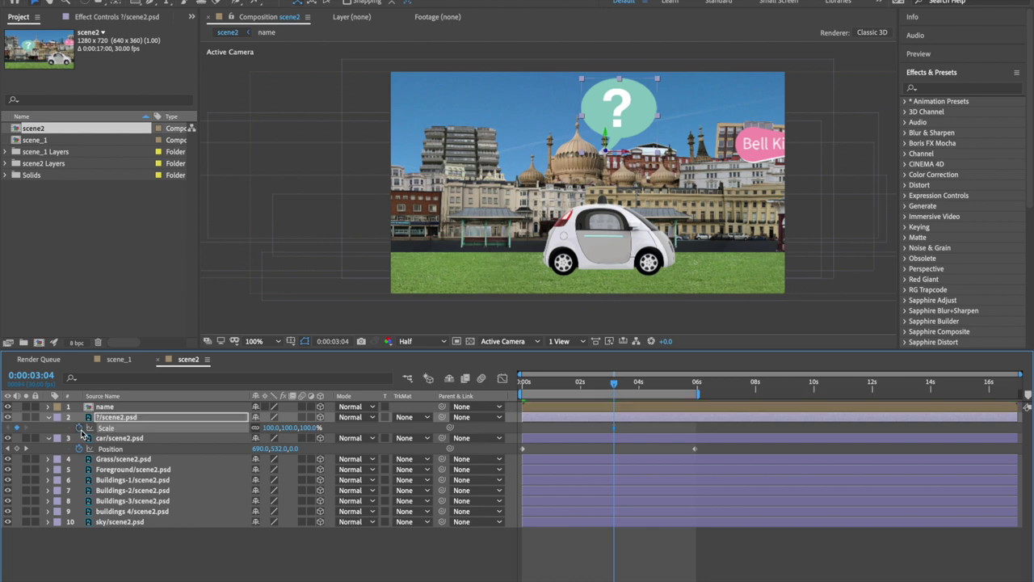
{"action": "left_click", "coordinate": [271, 428]}
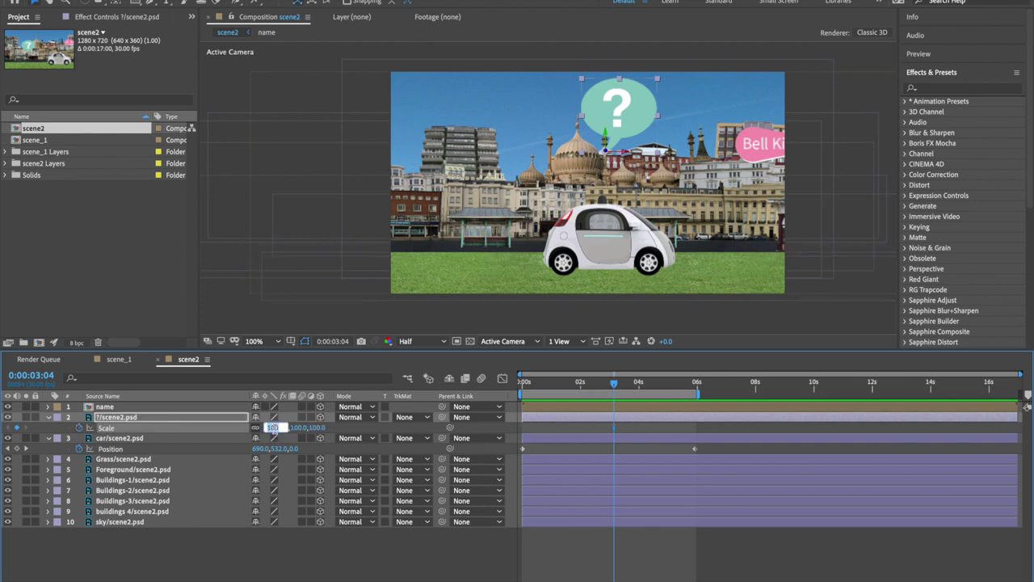
{"action": "key", "text": "Return"}
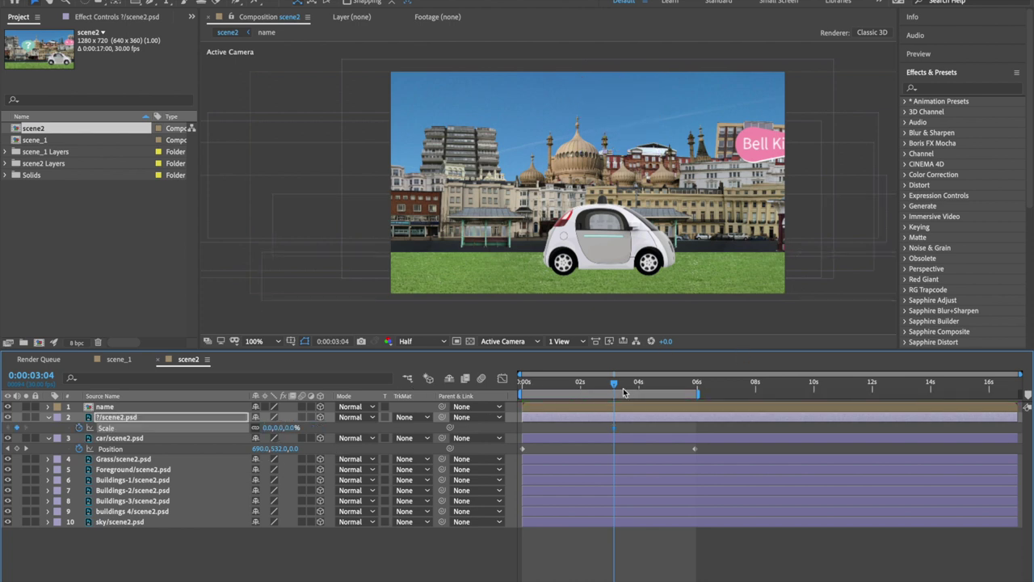
Set the question-mark bubble's scale to 100% at 0:00:03:12 as a second keyframe.
{"action": "left_click_drag", "start_coordinate": [616, 388], "coordinate": [623, 388]}
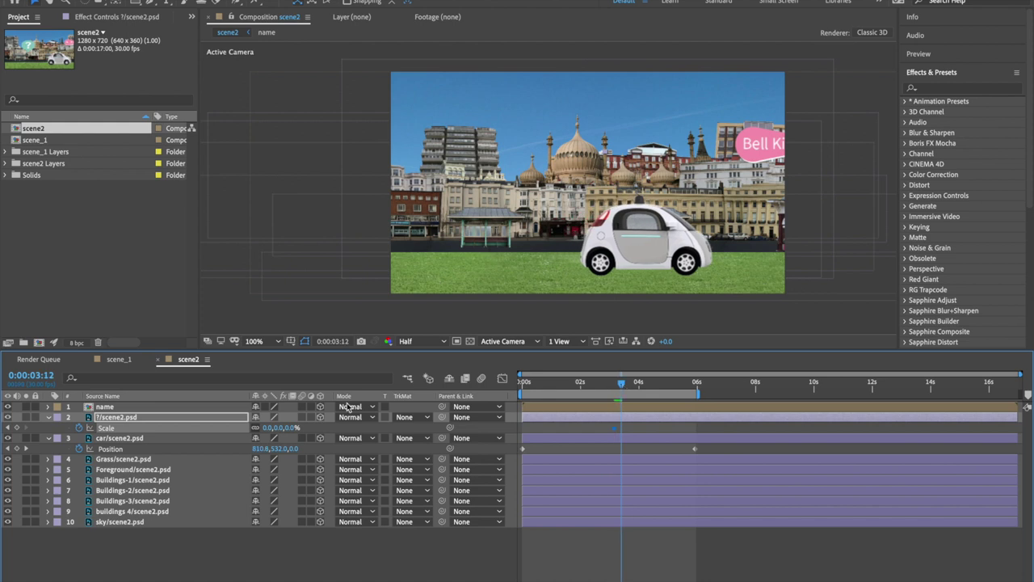
{"action": "key", "text": "ctrl+shift+a"}
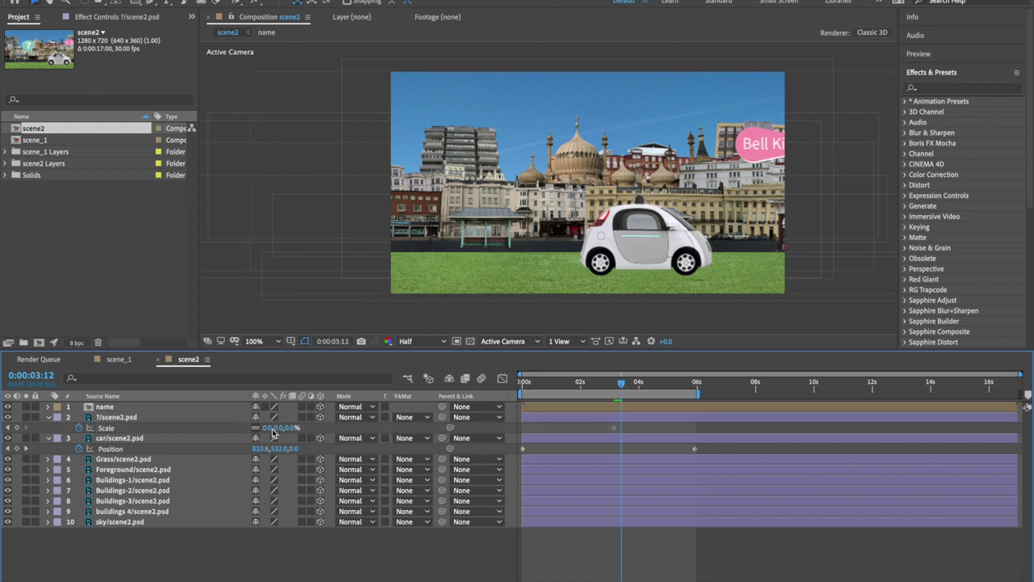
{"action": "left_click", "coordinate": [268, 427]}
{"action": "key", "text": "Return"}
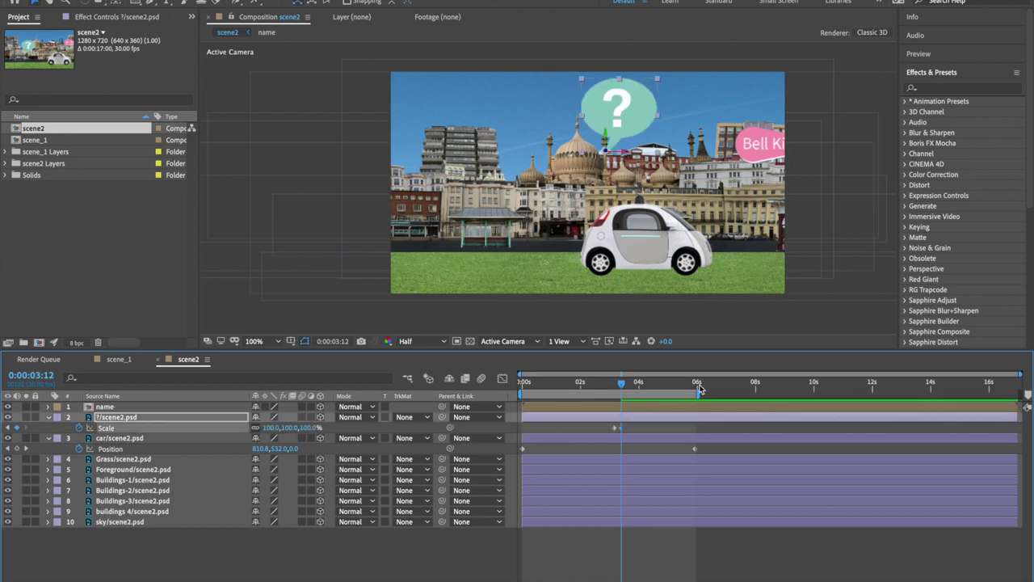
Copy the bubble's two scale keyframes and paste them repeatedly from 0:00:03:19 to about 0:00:04:19, making it pulse.
{"action": "scroll", "coordinate": [546, 242], "scroll_direction": "up", "scroll_amount": 3}
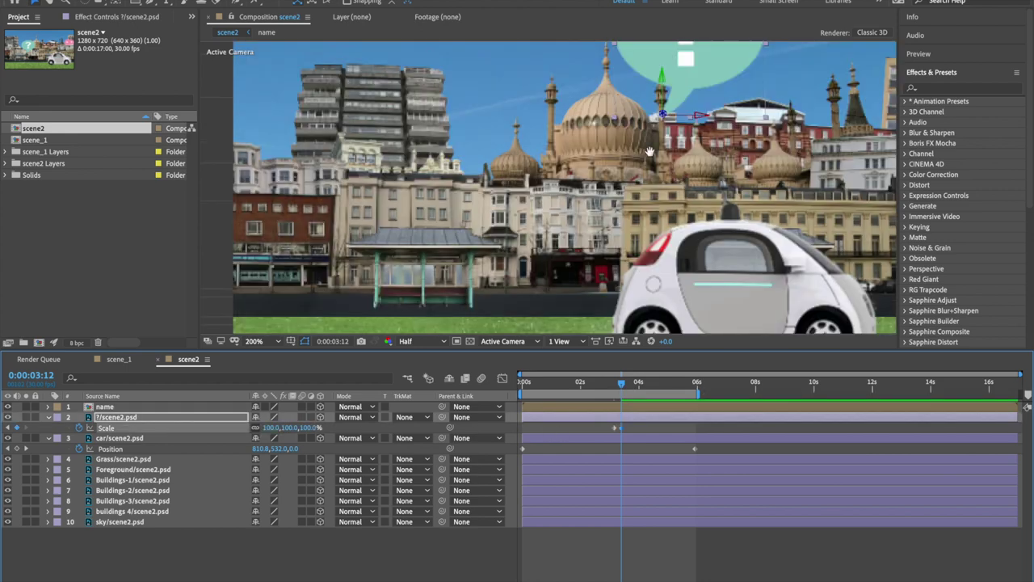
{"action": "mouse_move", "coordinate": [629, 386]}
{"action": "left_mouse_down"}
{"action": "mouse_move", "coordinate": [612, 388]}
{"action": "mouse_move", "coordinate": [622, 387]}
{"action": "left_mouse_up"}
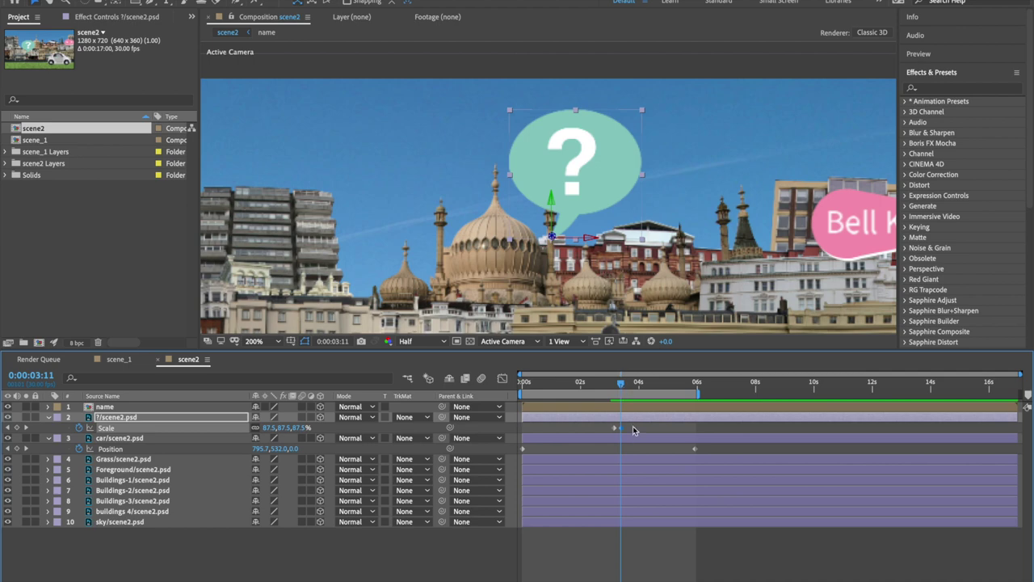
{"action": "left_click_drag", "start_coordinate": [631, 428], "coordinate": [614, 434]}
{"action": "left_click_drag", "start_coordinate": [620, 384], "coordinate": [630, 385]}
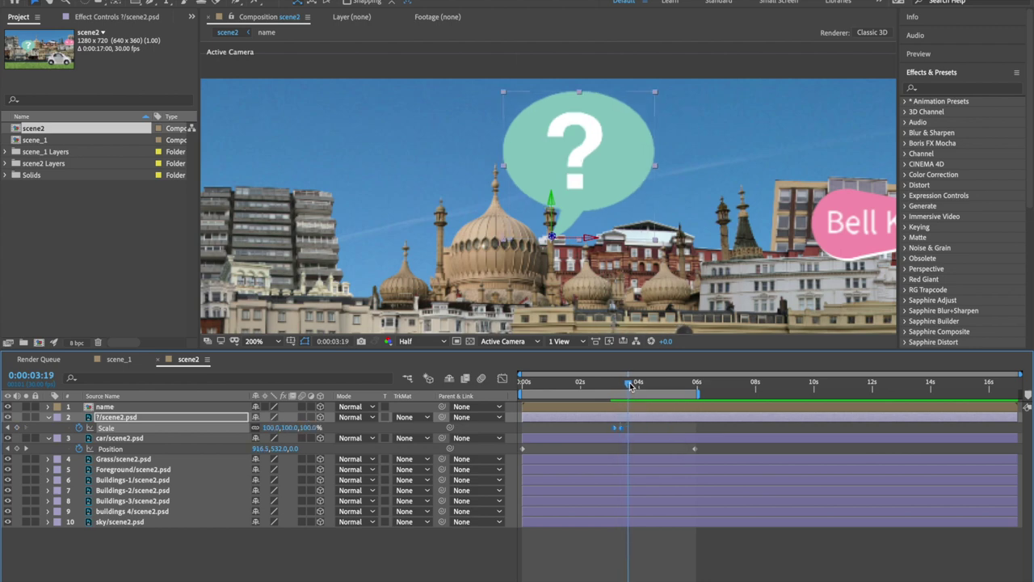
{"action": "key", "text": "ctrl+v"}
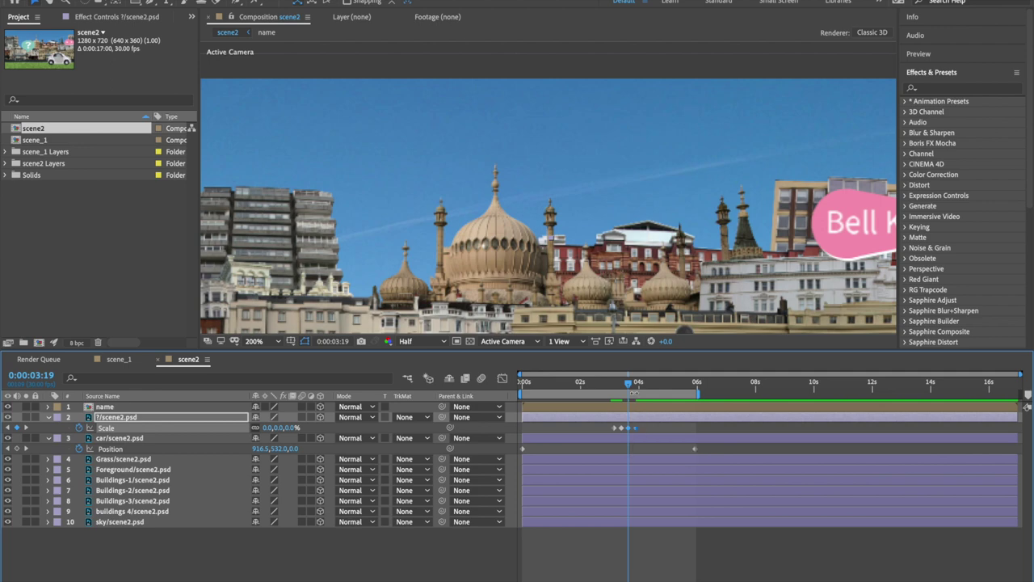
{"action": "left_click_drag", "start_coordinate": [631, 388], "coordinate": [661, 387]}
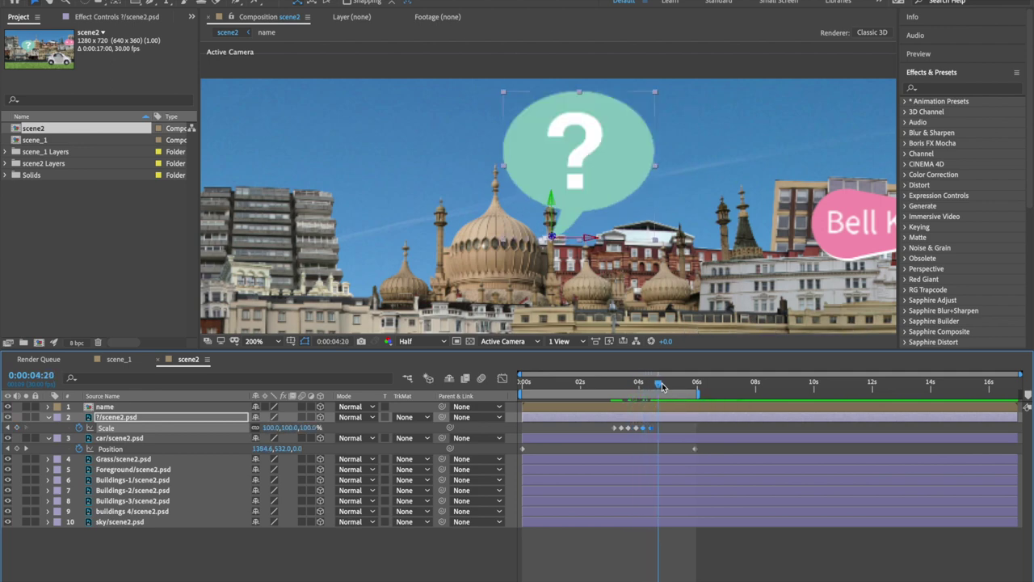
{"action": "key", "text": "ctrl+v"}
Trim the work area to the bubble's pulse, from about 0:00:02:28 to just past the last scale keyframe, and preview it.
{"action": "left_click_drag", "start_coordinate": [673, 428], "coordinate": [603, 433]}
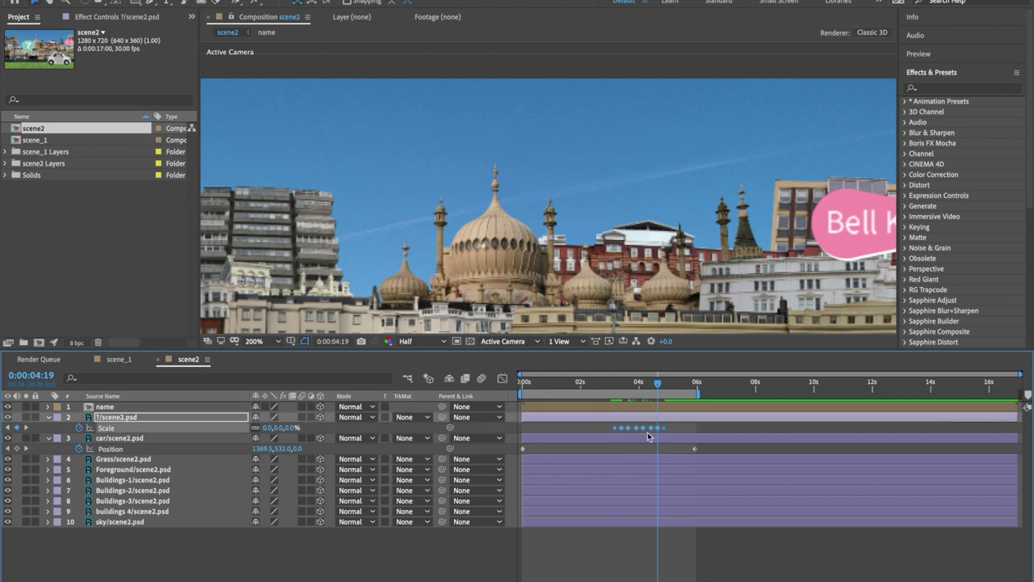
{"action": "left_click_drag", "start_coordinate": [657, 385], "coordinate": [610, 395]}
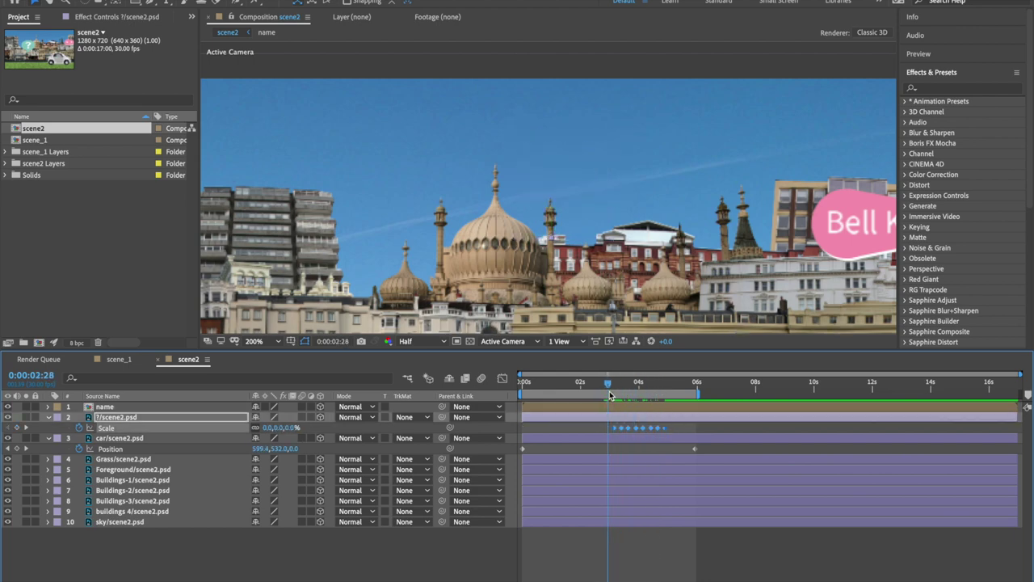
{"action": "key", "text": "b"}
{"action": "mouse_move", "coordinate": [609, 388]}
{"action": "left_mouse_down"}
{"action": "mouse_move", "coordinate": [671, 386]}
{"action": "mouse_move", "coordinate": [610, 399]}
{"action": "left_mouse_up"}
{"action": "key", "text": "n"}
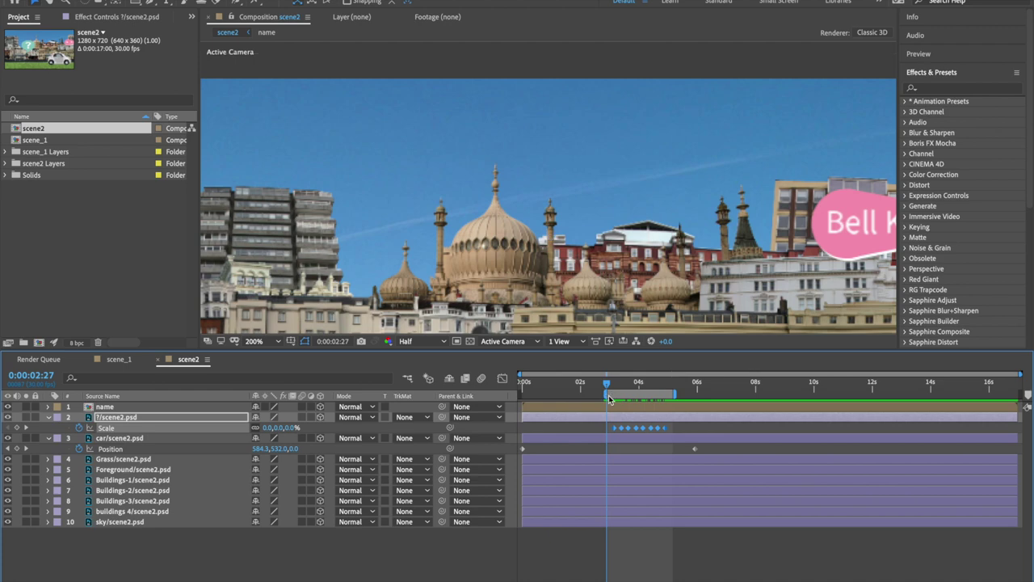
{"action": "key", "text": "space"}
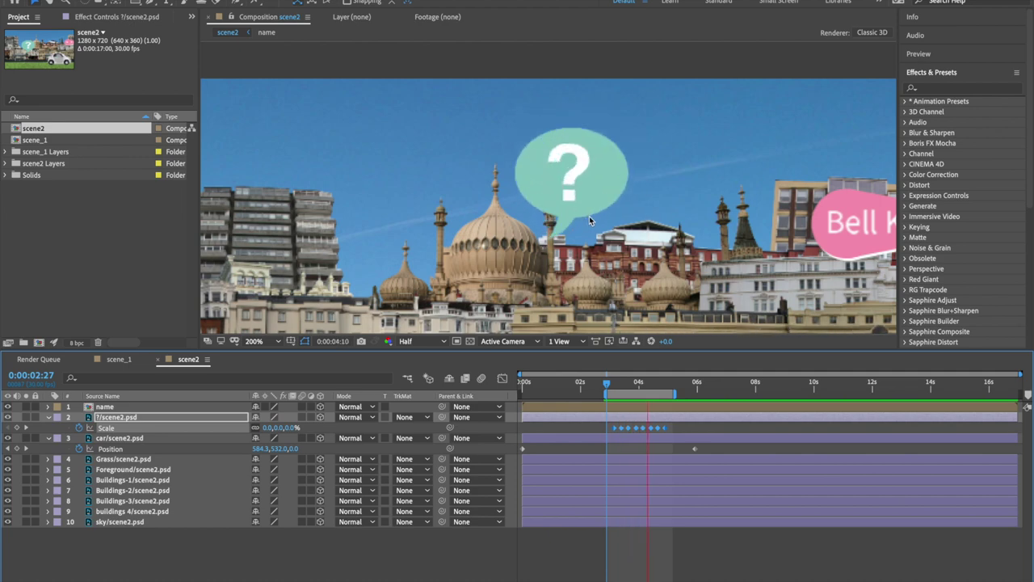
{"action": "key", "text": "space"}
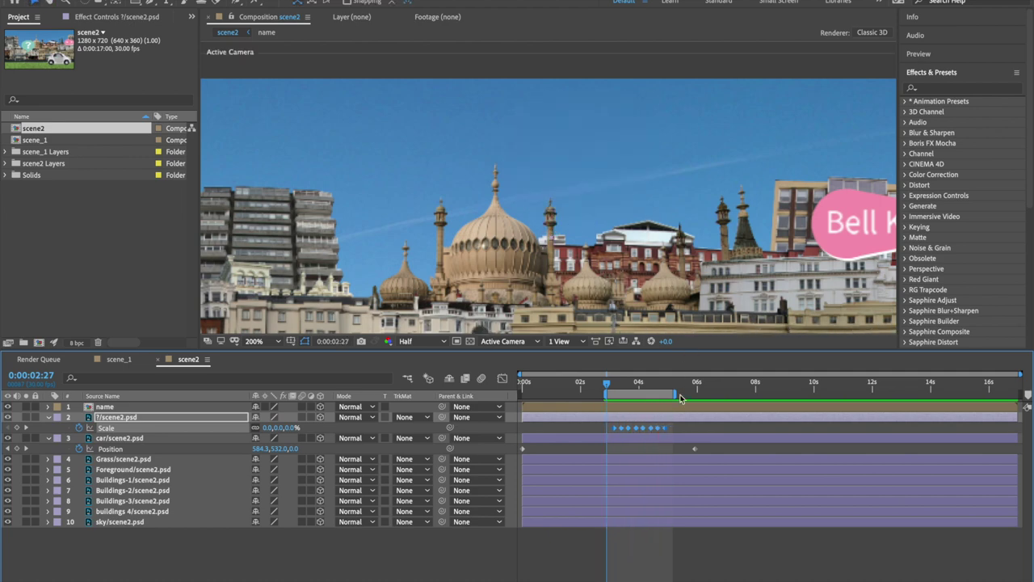
Extend the work area to about 7 seconds, stretch the bubble's scale keyframes out to about 6 seconds, and preview the slower pulse.
{"action": "left_click_drag", "start_coordinate": [678, 395], "coordinate": [723, 394]}
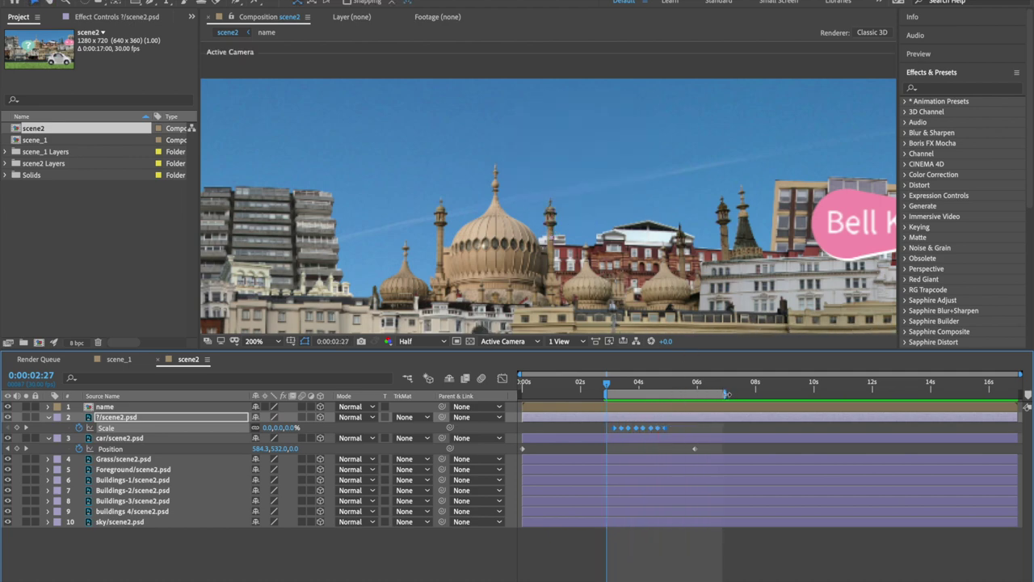
{"action": "left_click", "coordinate": [686, 427]}
{"action": "mouse_move", "coordinate": [686, 427]}
{"action": "left_mouse_down"}
{"action": "mouse_move", "coordinate": [601, 435]}
{"action": "mouse_move", "coordinate": [696, 429]}
{"action": "left_mouse_up"}
{"action": "key", "text": "space"}
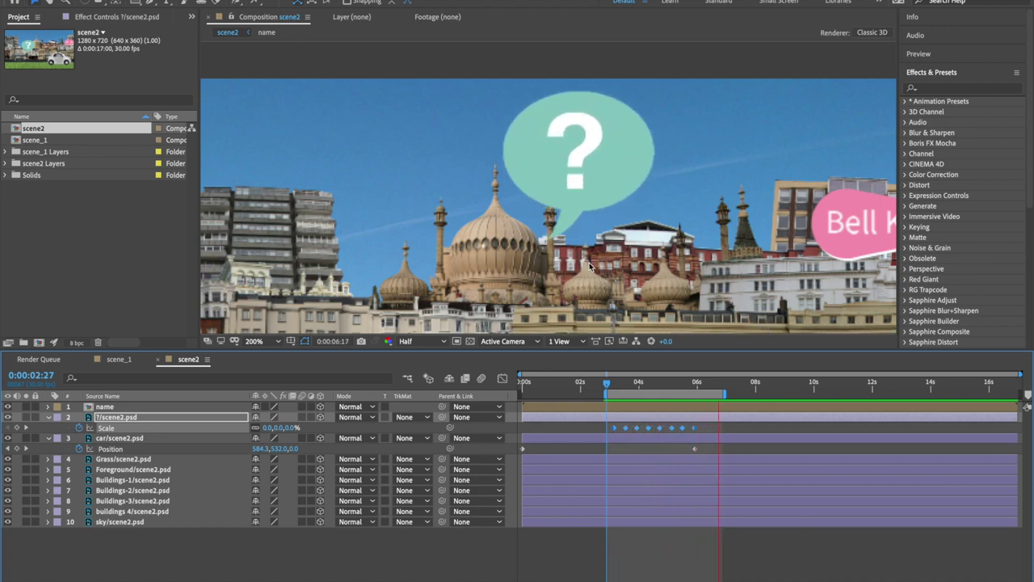
{"action": "key", "text": "space"}
Apply Easy Ease to all of the bubble's scale keyframes and preview from 0:00:02:27.
{"action": "left_click", "coordinate": [705, 426]}
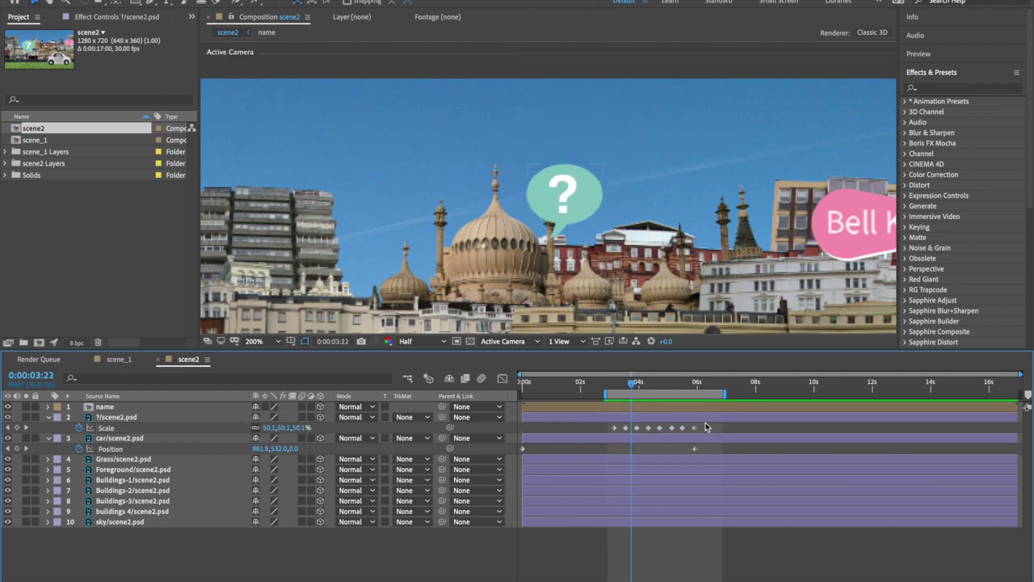
{"action": "left_click_drag", "start_coordinate": [706, 424], "coordinate": [604, 436]}
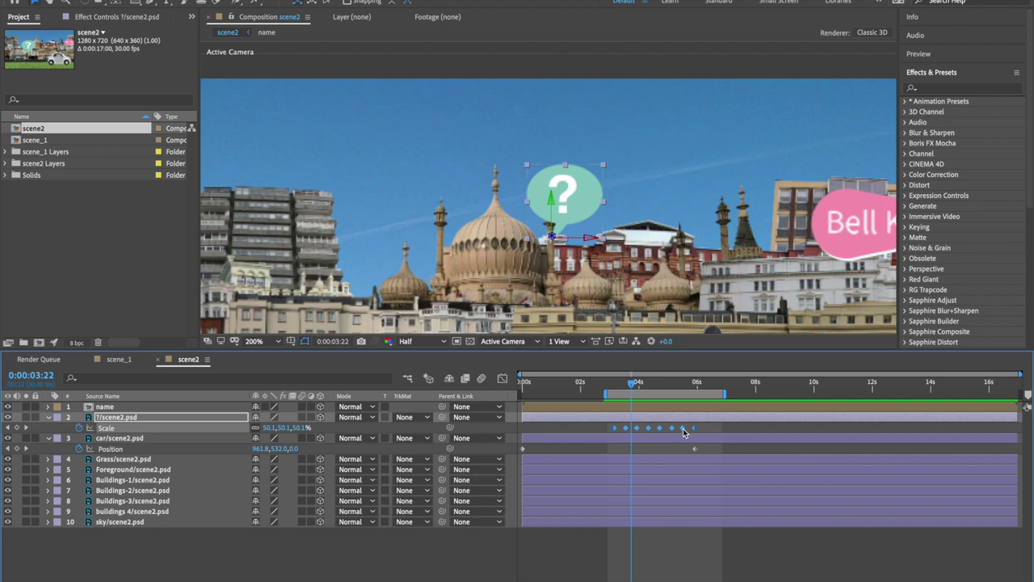
{"action": "right_click", "coordinate": [683, 429]}
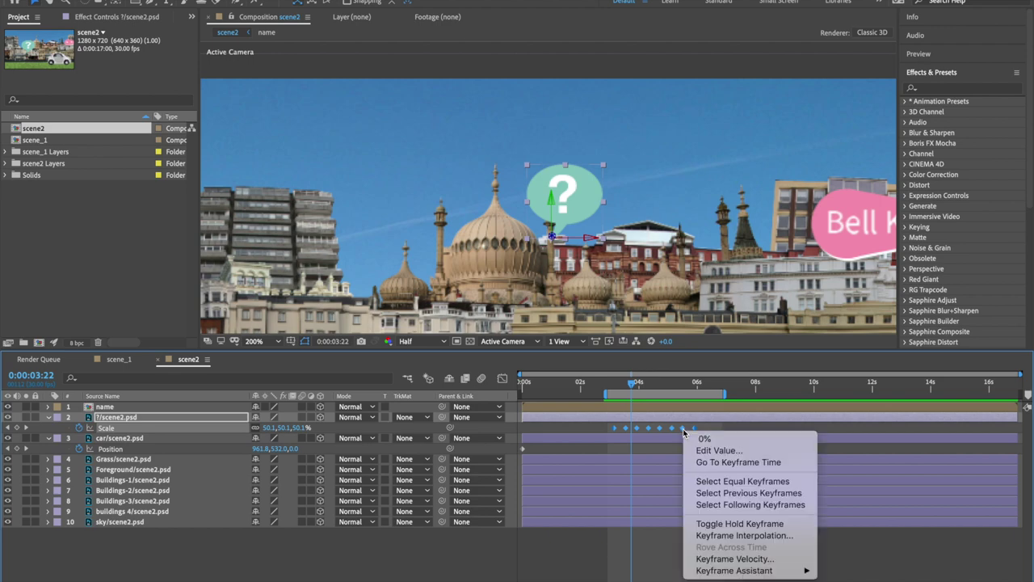
{"action": "mouse_move", "coordinate": [755, 570]}
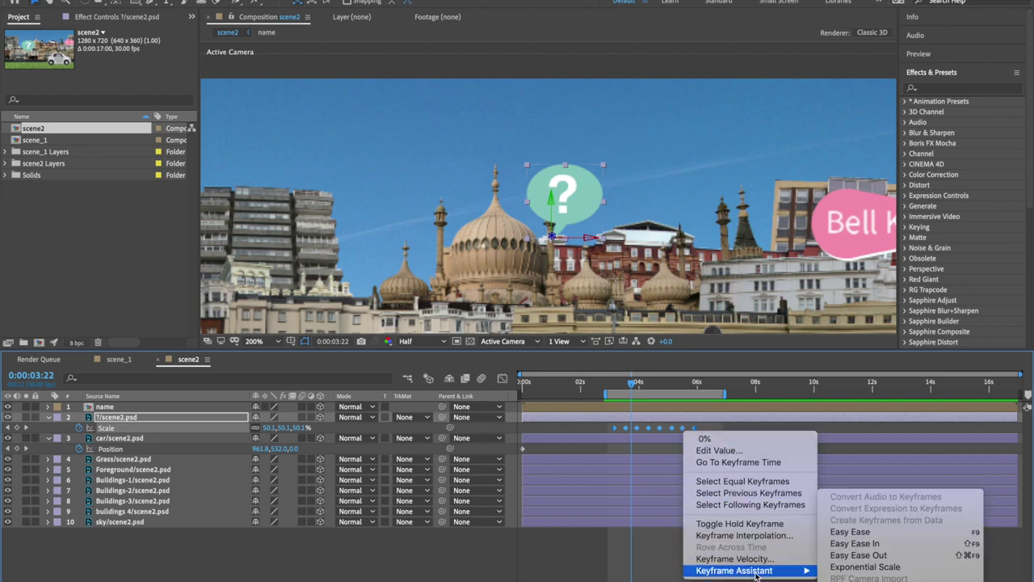
{"action": "left_click", "coordinate": [850, 532]}
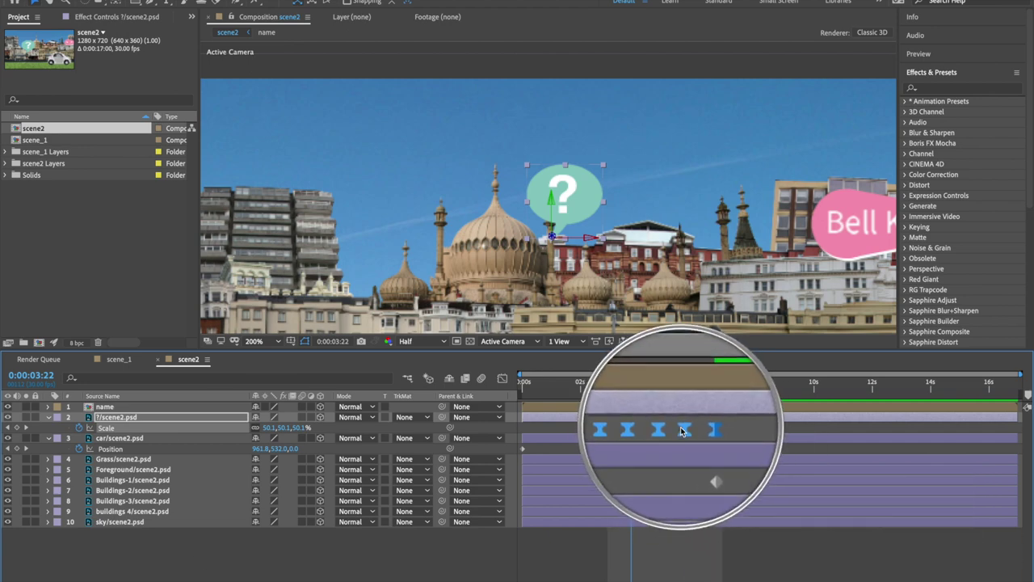
{"action": "left_click_drag", "start_coordinate": [632, 383], "coordinate": [606, 388]}
{"action": "key", "text": "space"}
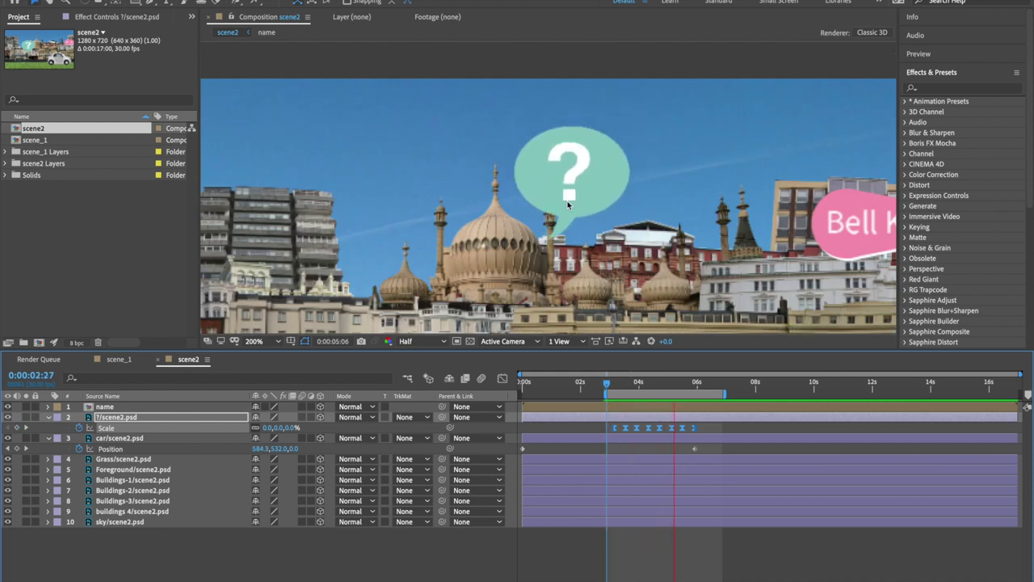
Keyframe the name layer's position at 0:00:05:29 with X at 1052, and preview the move.
{"action": "scroll", "coordinate": [558, 206], "scroll_direction": "down", "scroll_amount": 4}
{"action": "left_click", "coordinate": [169, 407]}
{"action": "key", "text": "alt+shift+p"}
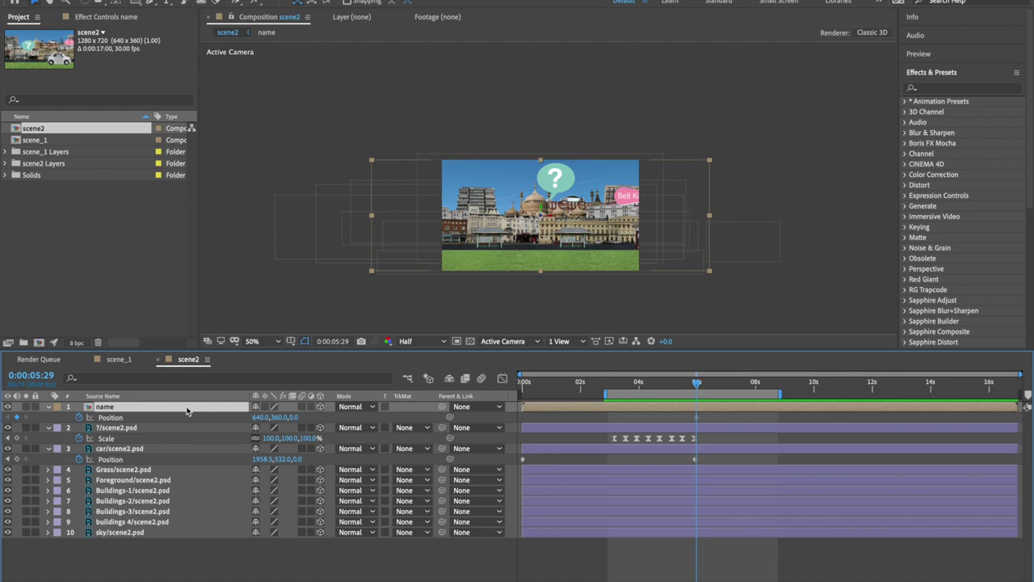
{"action": "left_click_drag", "start_coordinate": [260, 417], "coordinate": [455, 426]}
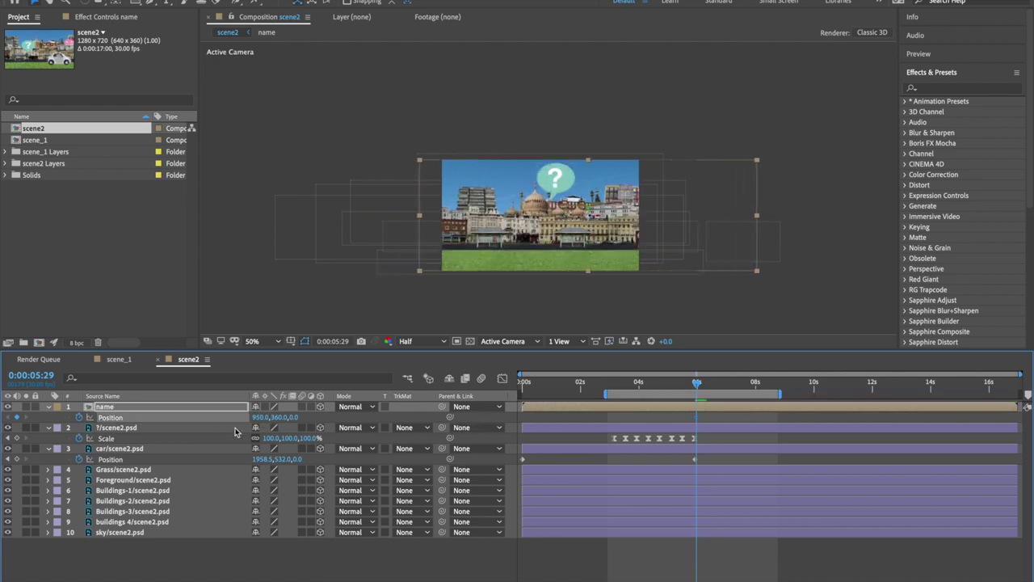
{"action": "left_click_drag", "start_coordinate": [264, 418], "coordinate": [323, 418]}
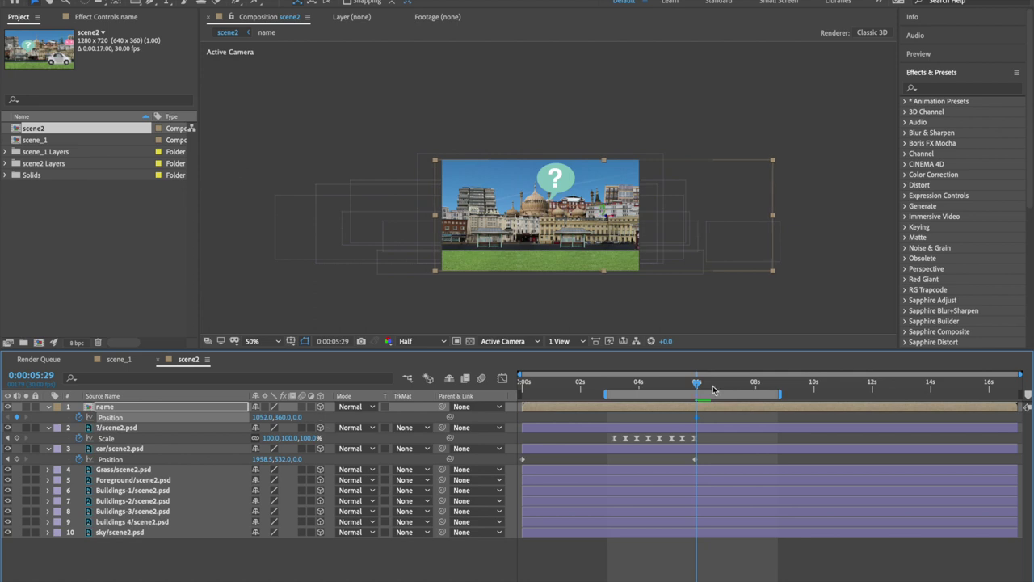
{"action": "key", "text": "space"}
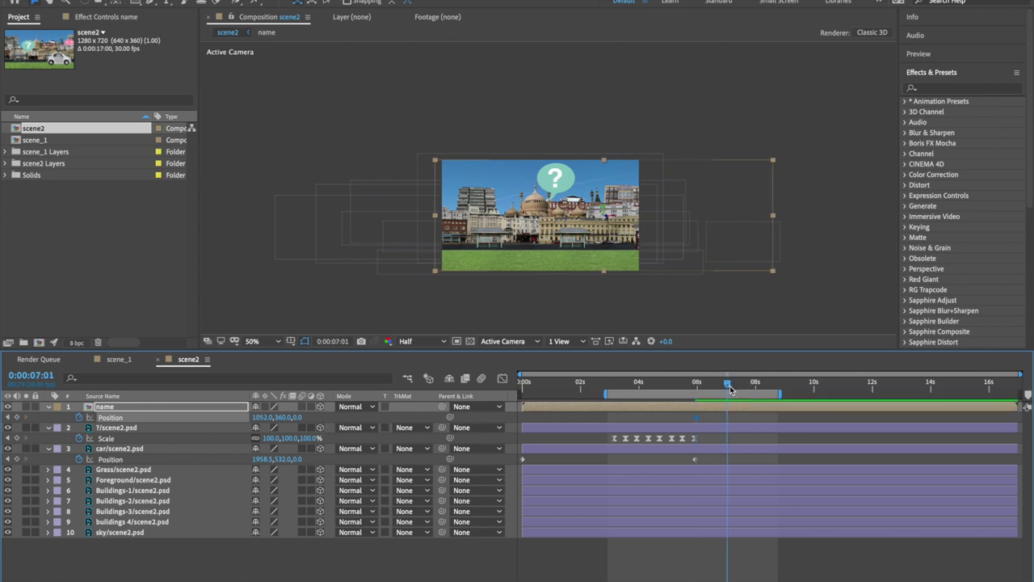
Reset the work area's start to 0:00:00:00, collapse all layers' keyframed properties and deselect the layers.
{"action": "key", "text": "b"}
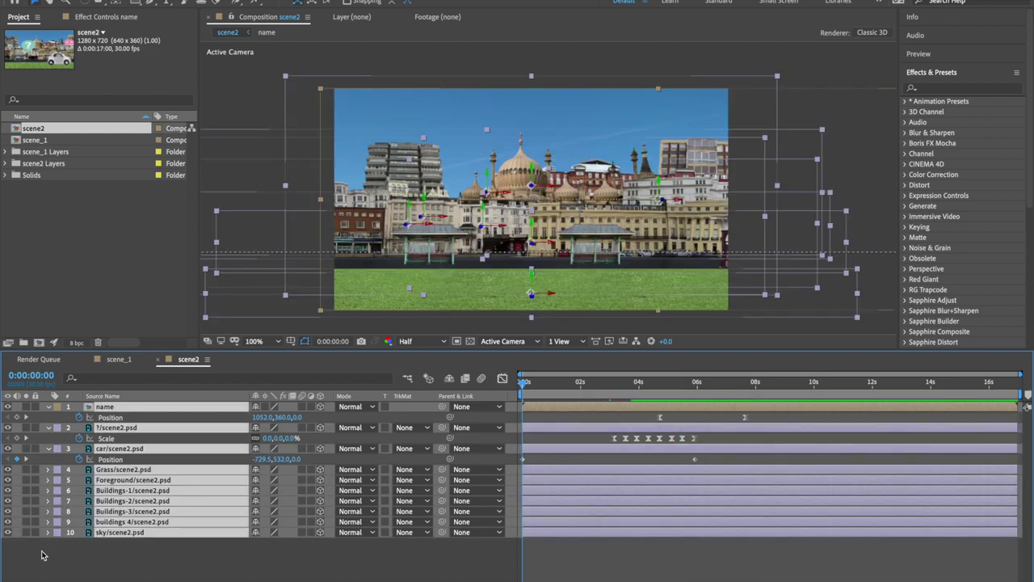
{"action": "key", "text": "u"}
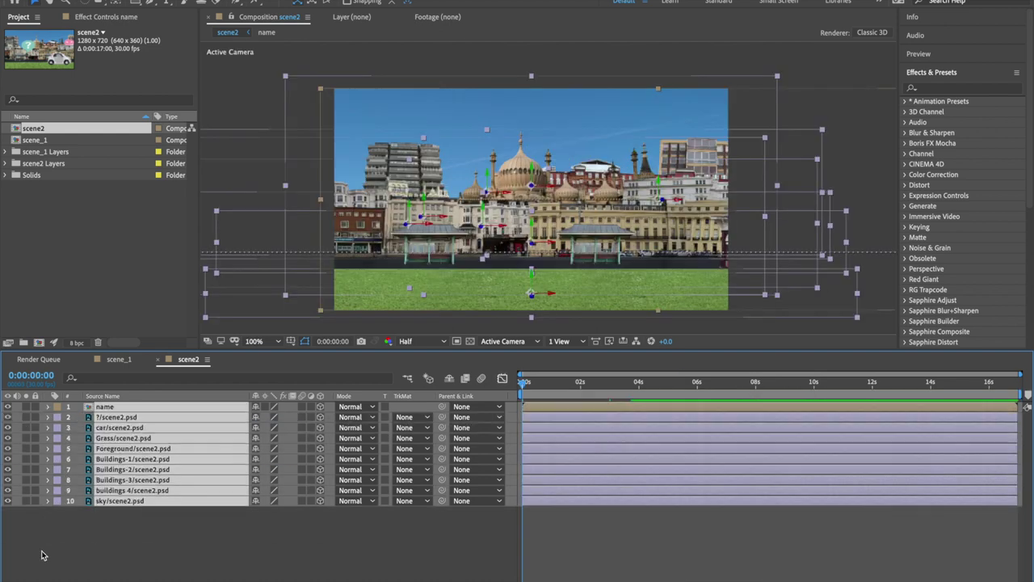
{"action": "left_click", "coordinate": [129, 563]}
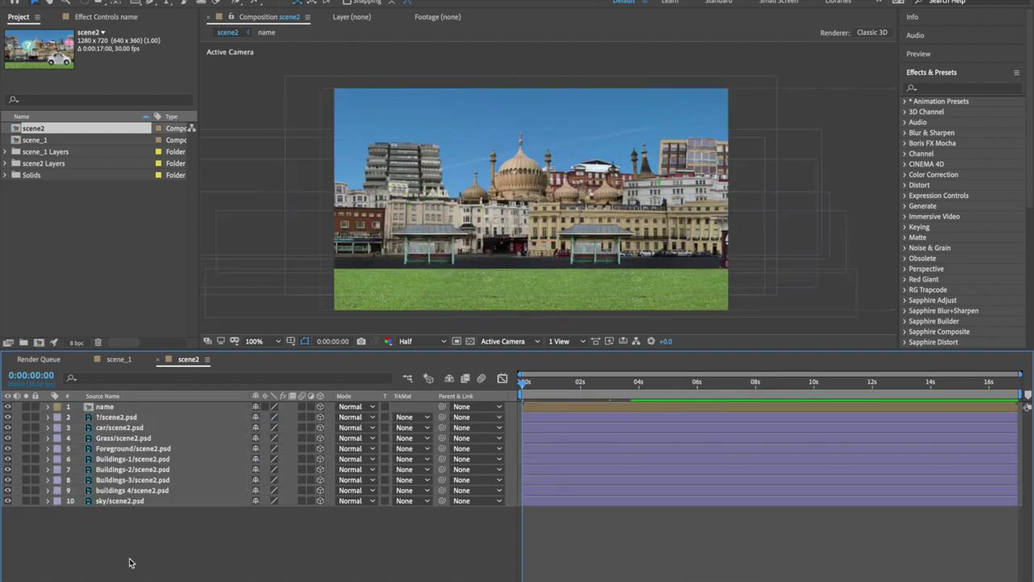
Add a two-node camera with the 50mm preset to scene2, keeping the name Camera 1.
{"action": "right_click", "coordinate": [269, 536]}
{"action": "mouse_move", "coordinate": [327, 481]}
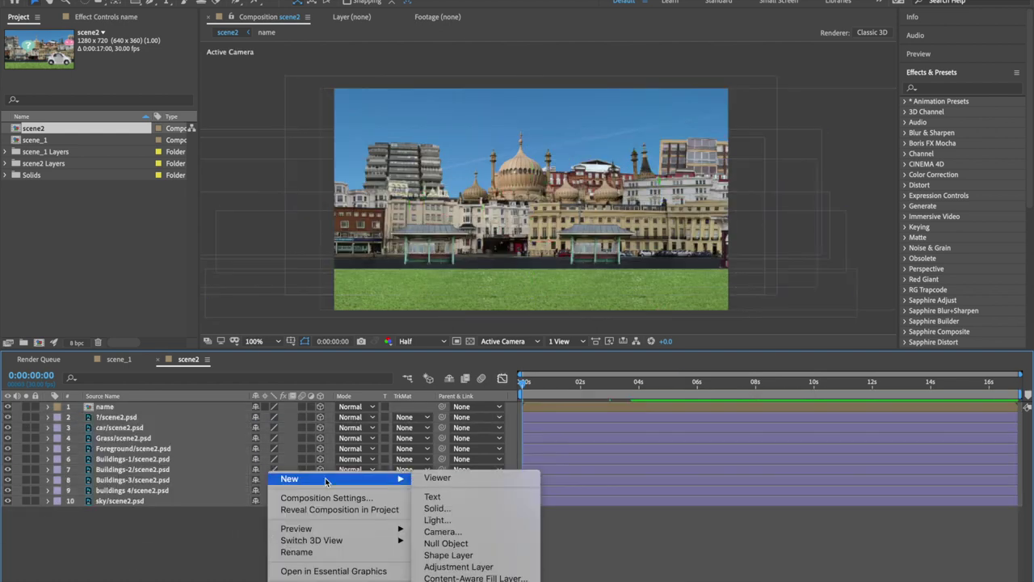
{"action": "left_click", "coordinate": [457, 534]}
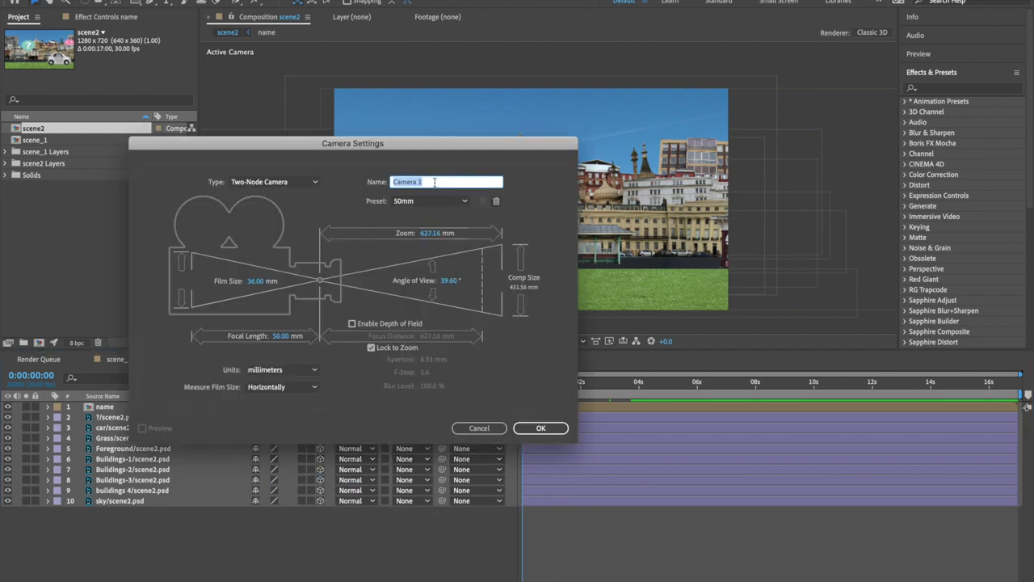
{"action": "left_click", "coordinate": [541, 428]}
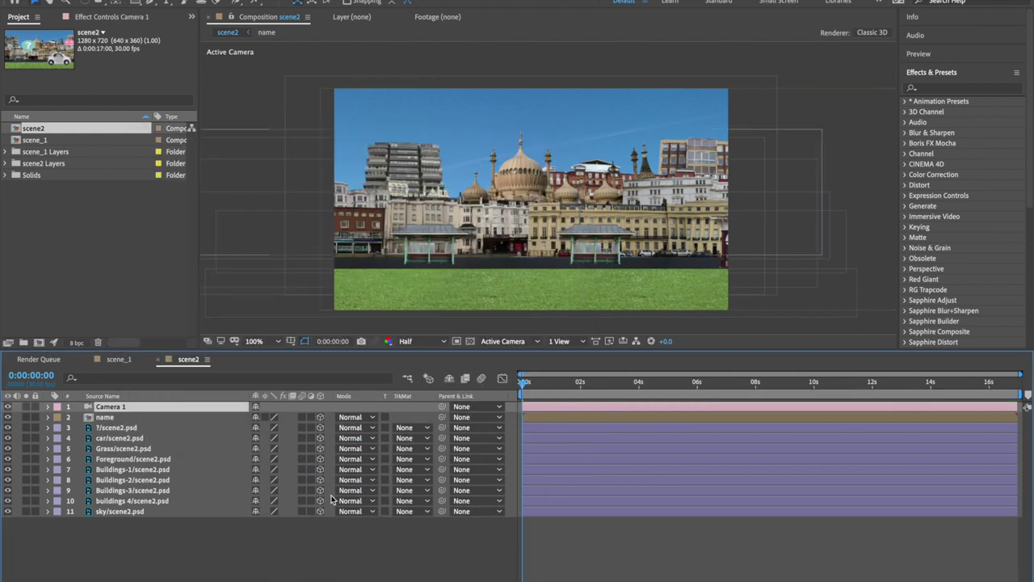
Add a null object to scene2 and parent Camera 1 to it.
{"action": "right_click", "coordinate": [322, 529]}
{"action": "mouse_move", "coordinate": [379, 484]}
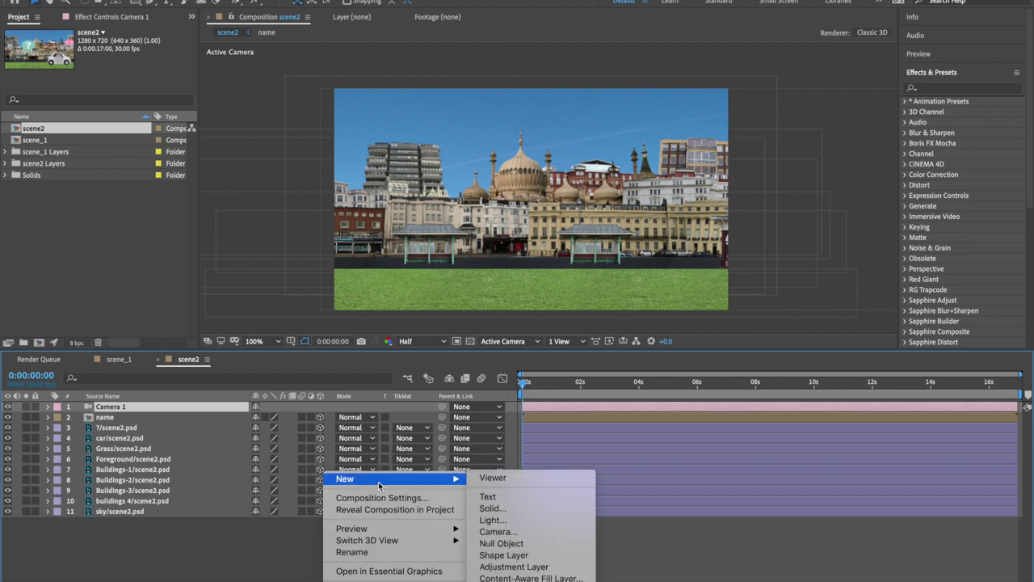
{"action": "left_click", "coordinate": [494, 543]}
{"action": "left_click_drag", "start_coordinate": [442, 417], "coordinate": [162, 412]}
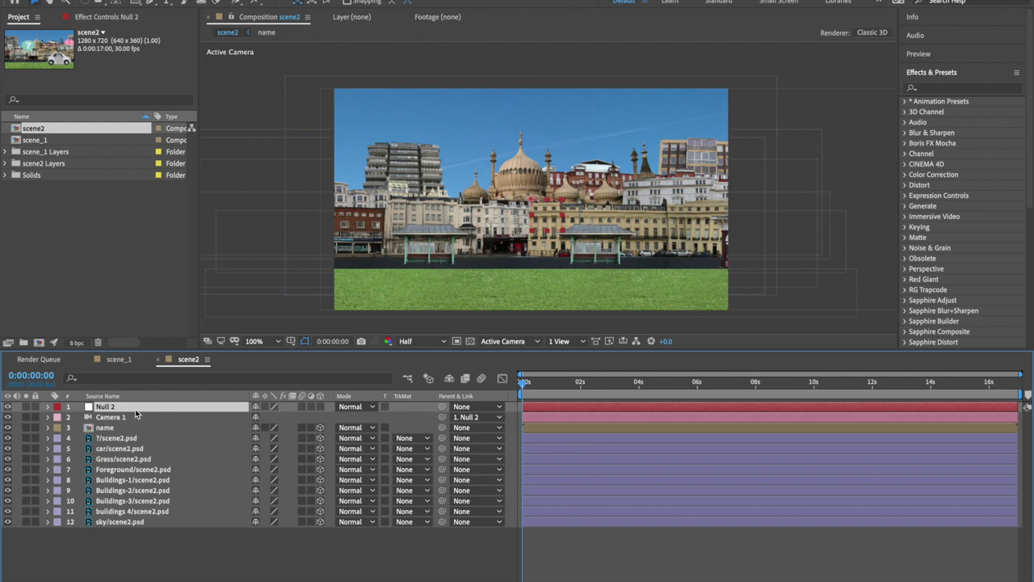
Keyframe the null's position at 0:00:00:00 and set its X value to 206.
{"action": "key", "text": "p"}
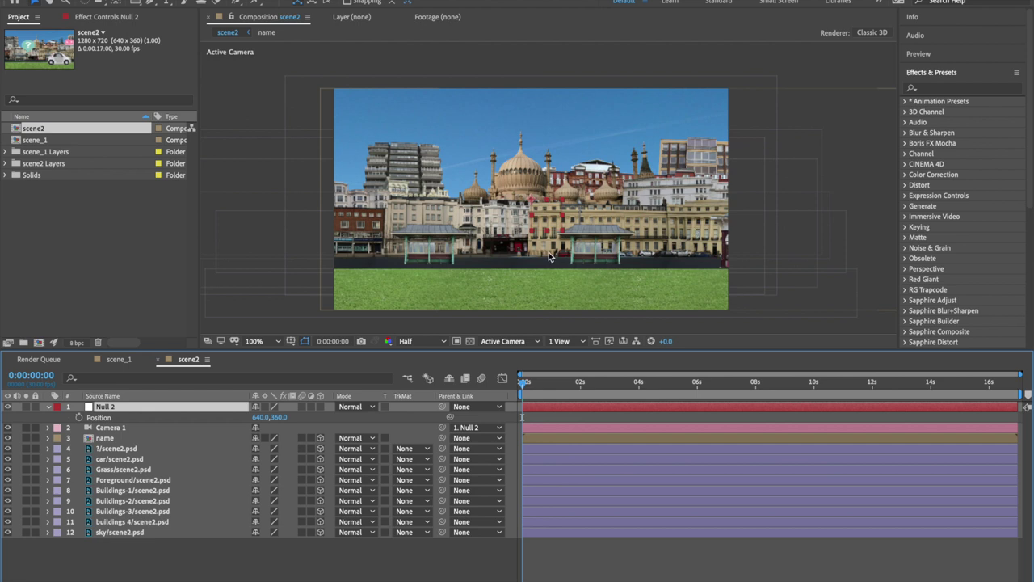
{"action": "scroll", "coordinate": [552, 257], "scroll_direction": "down", "scroll_amount": 4}
{"action": "scroll", "coordinate": [547, 254], "scroll_direction": "up", "scroll_amount": 2}
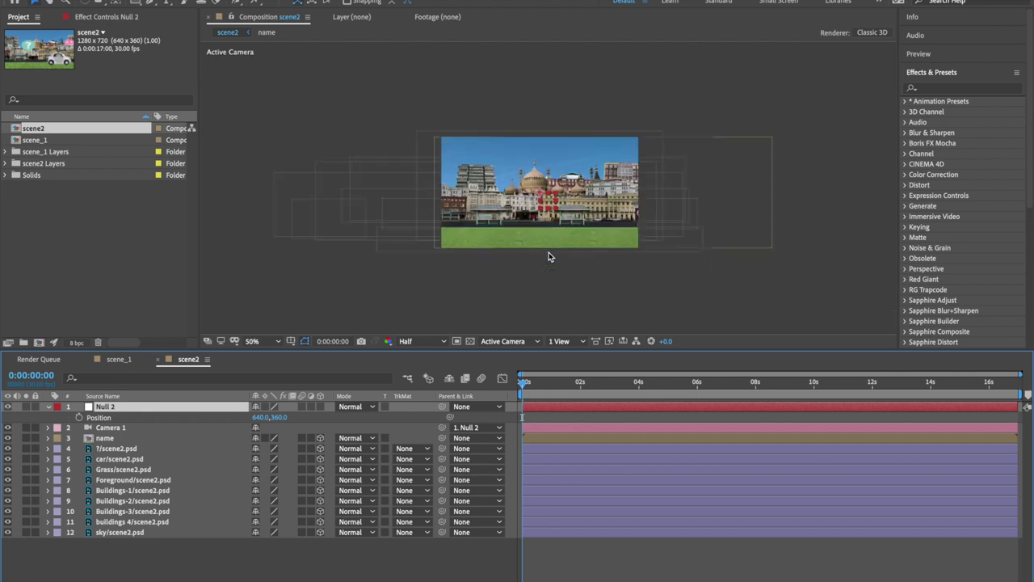
{"action": "left_click", "coordinate": [78, 417]}
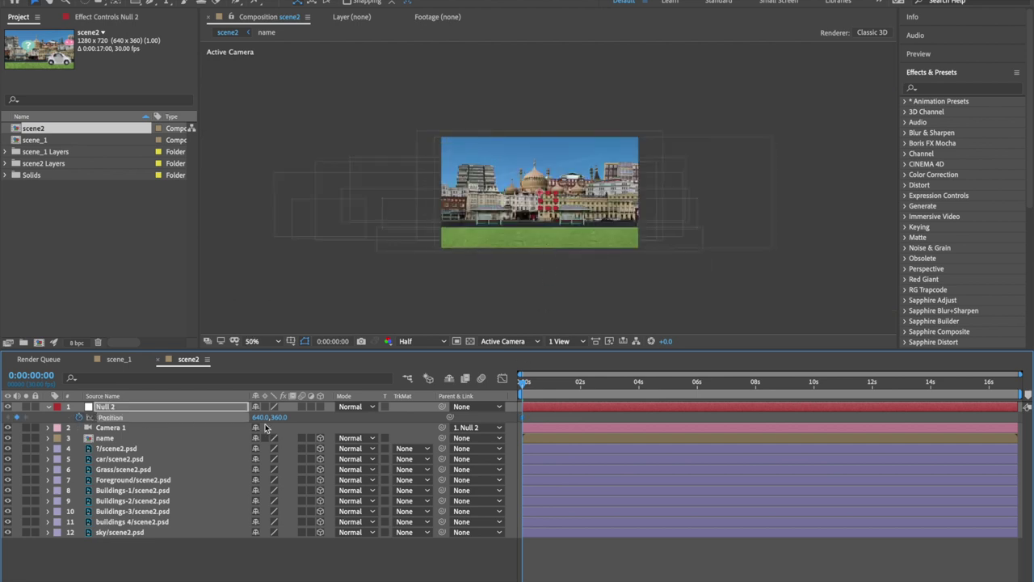
{"action": "left_click_drag", "start_coordinate": [260, 417], "coordinate": [87, 437]}
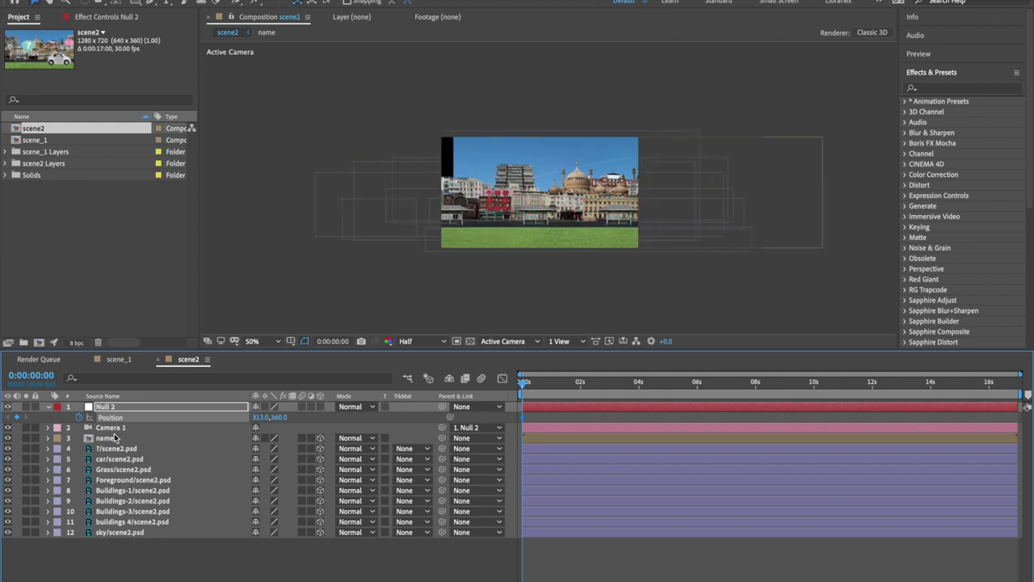
{"action": "left_click_drag", "start_coordinate": [257, 417], "coordinate": [206, 434]}
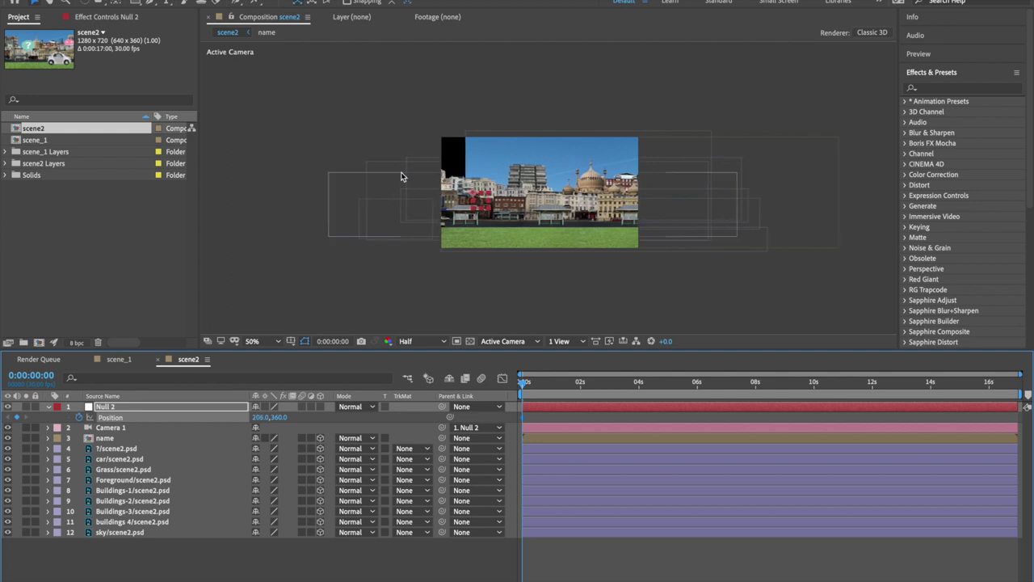
Scale the sky layer up to 125% to cover the empty edge of the frame.
{"action": "left_click", "coordinate": [123, 534]}
{"action": "key", "text": "s"}
{"action": "left_click_drag", "start_coordinate": [267, 543], "coordinate": [290, 548]}
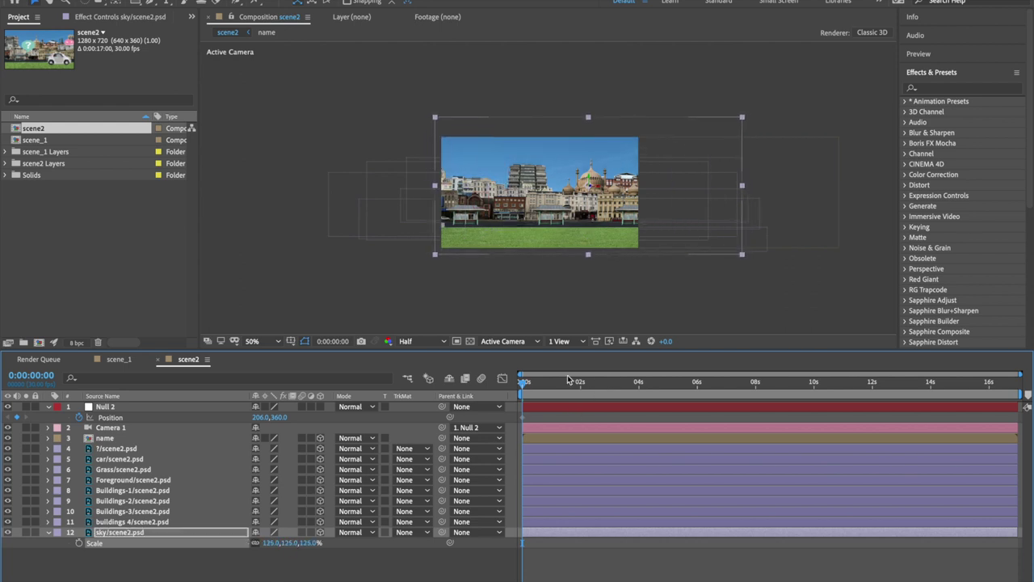
Keyframe the null's position at 0:00:07:29 with a larger X value, panning the camera right to the shop and name bubble.
{"action": "left_click_drag", "start_coordinate": [546, 392], "coordinate": [757, 396]}
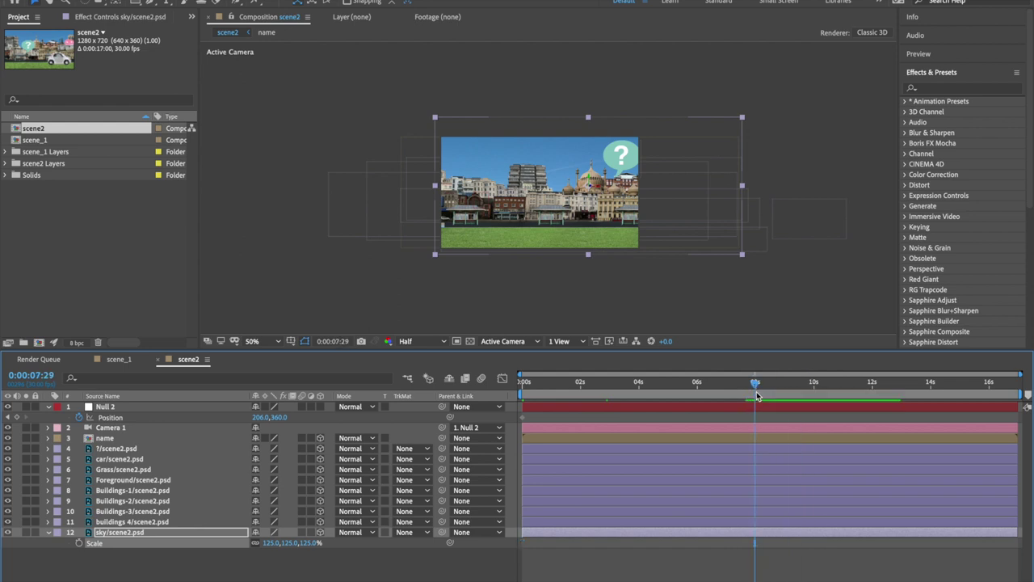
{"action": "left_click_drag", "start_coordinate": [260, 419], "coordinate": [440, 397]}
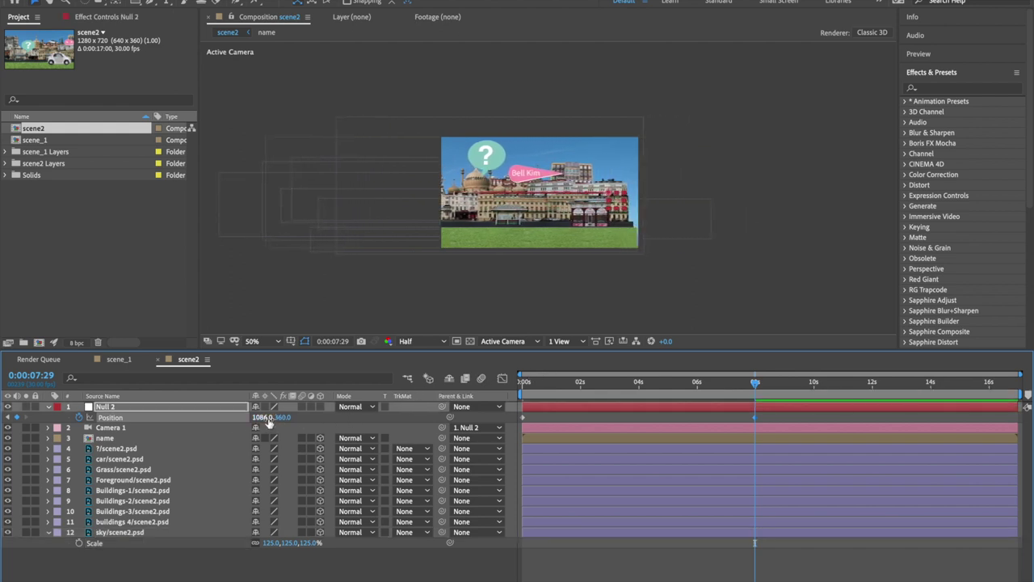
{"action": "left_click_drag", "start_coordinate": [266, 417], "coordinate": [216, 419]}
End the work area at about 0:00:07:29 and preview the camera pan from the beginning.
{"action": "key", "text": "n"}
{"action": "left_click", "coordinate": [753, 386]}
{"action": "key", "text": "Home"}
{"action": "key", "text": "period"}
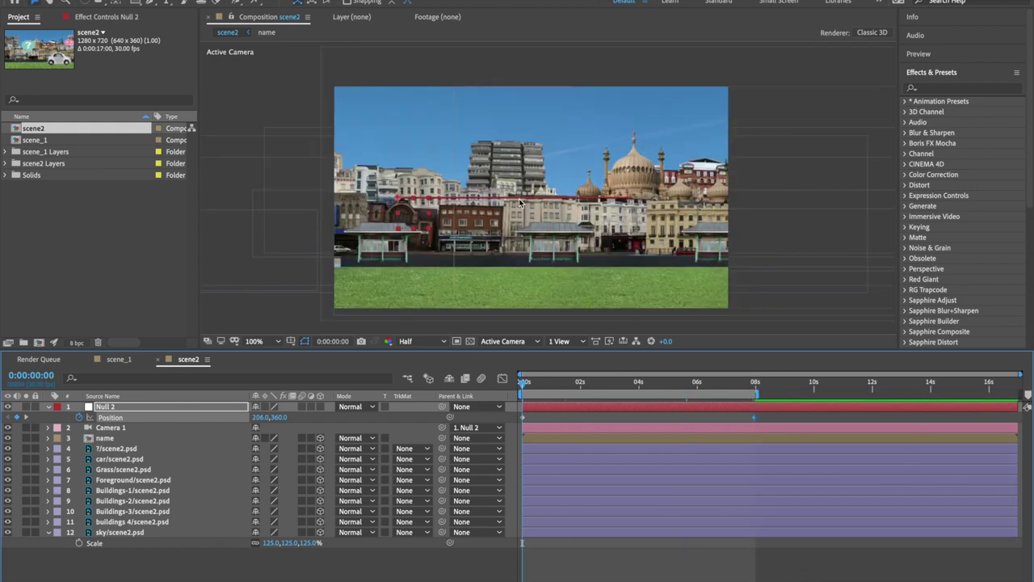
{"action": "key", "text": "space"}
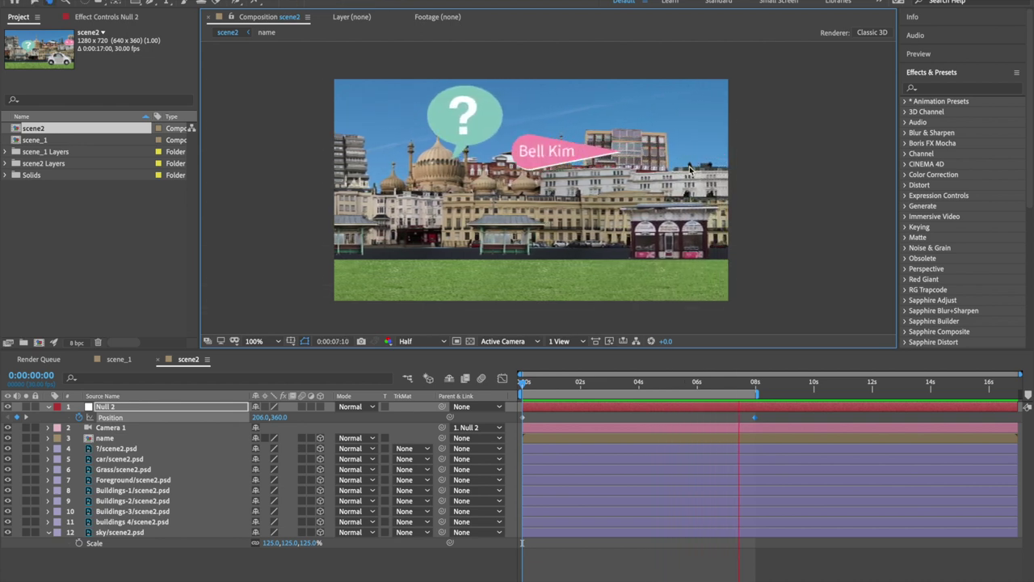
{"action": "key", "text": "space"}
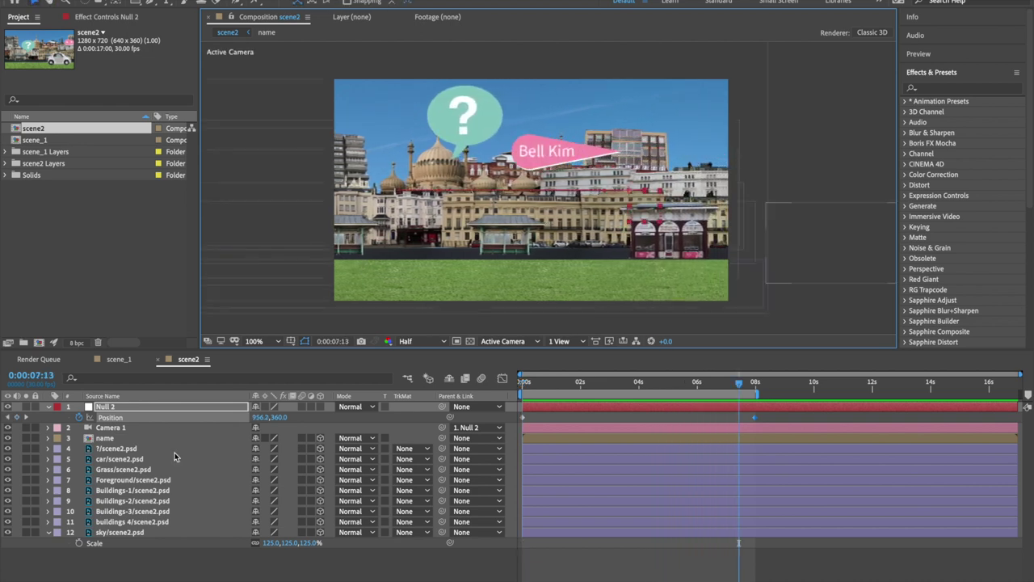
Add the expression wiggle(3,4) to the null's position.
{"action": "key", "text": "p"}
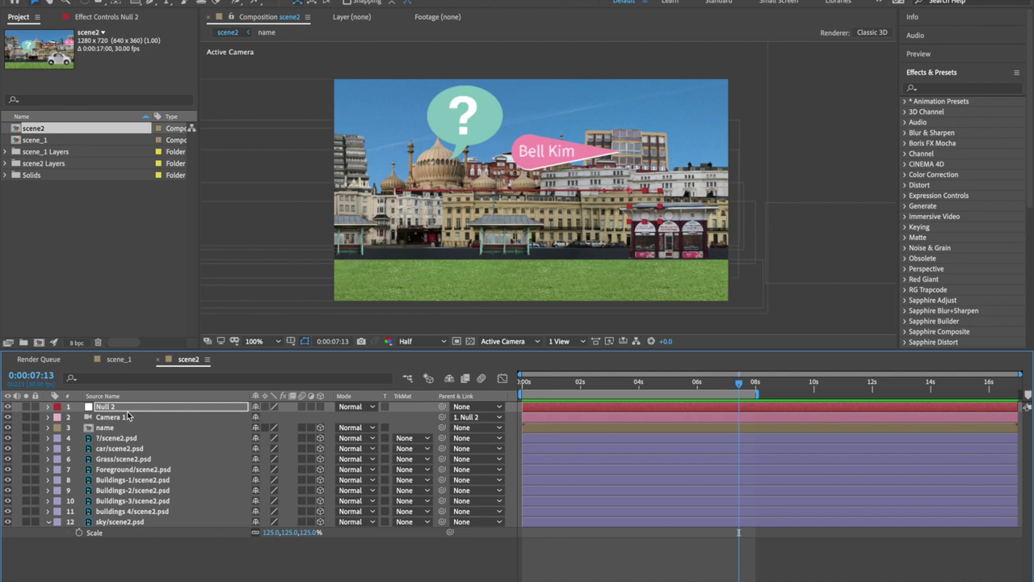
{"action": "key", "text": "p"}
{"action": "left_click", "coordinate": [79, 417], "text": "alt"}
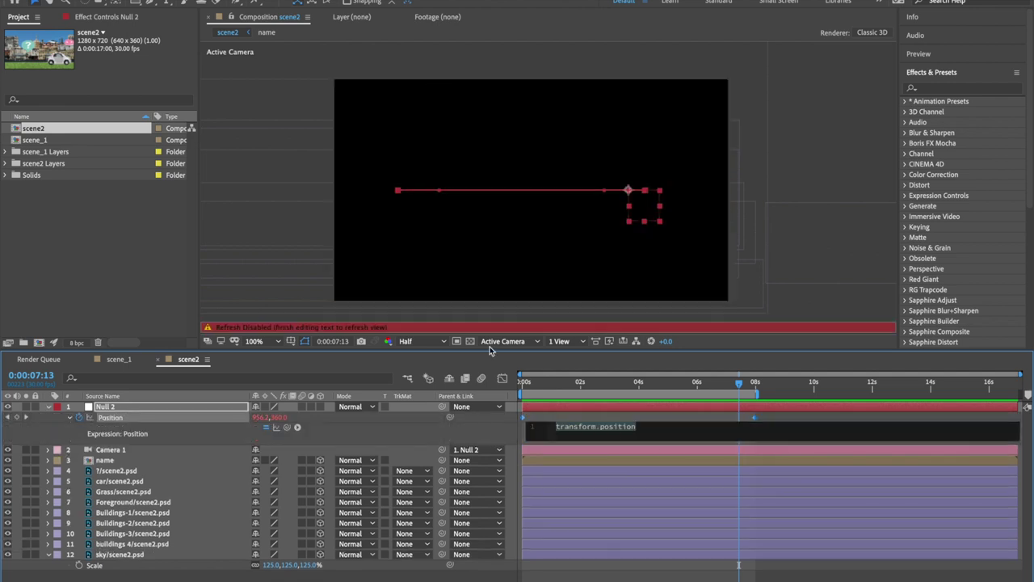
{"action": "left_click", "coordinate": [113, 460]}
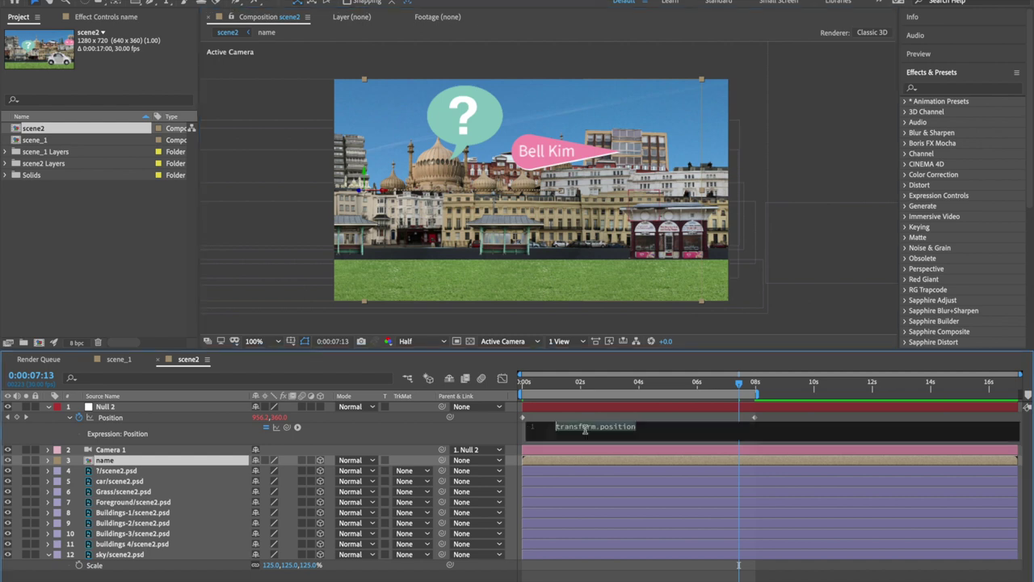
{"action": "type", "text": "wiggle"}
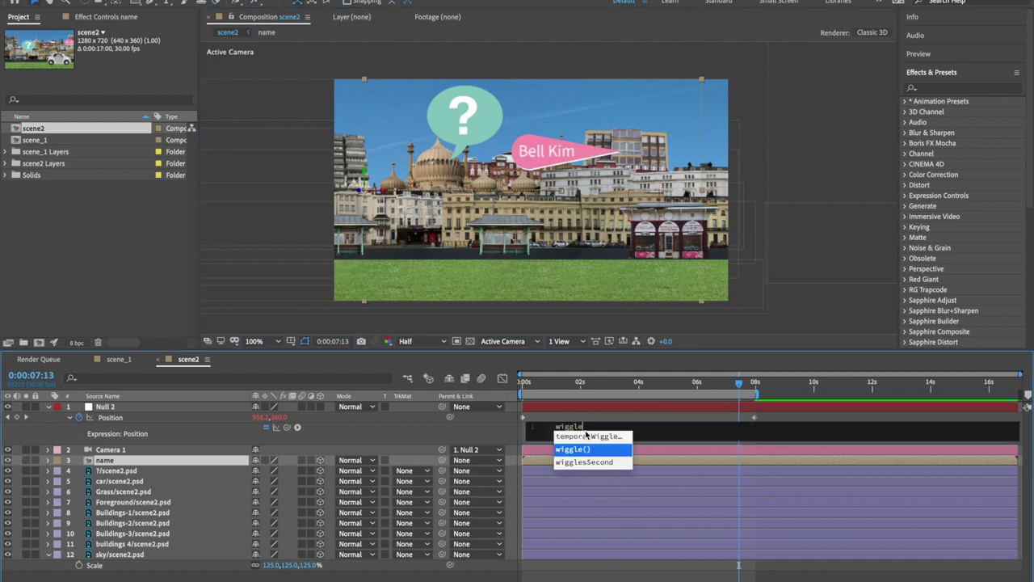
{"action": "key", "text": "Return"}
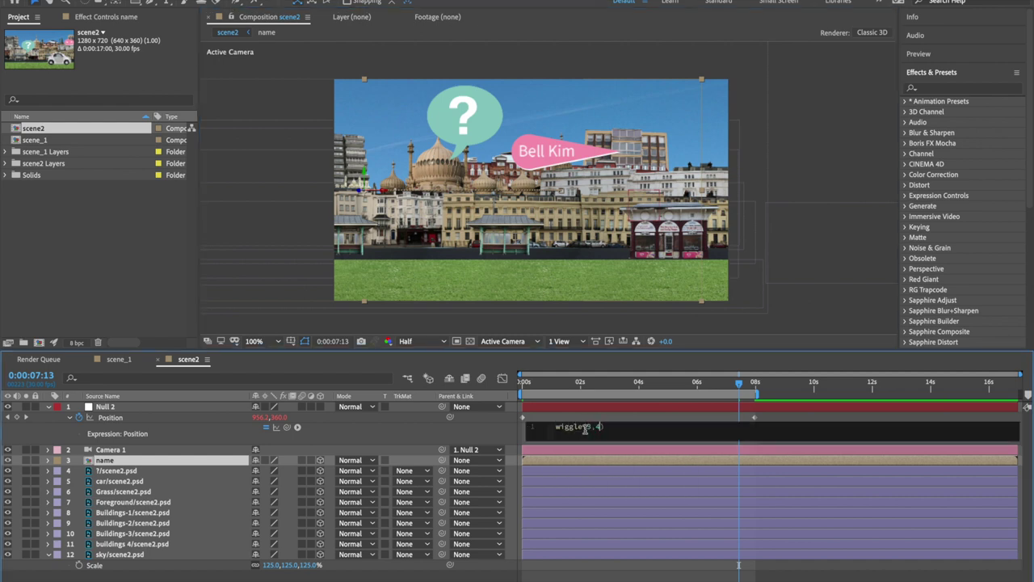
{"action": "left_click", "coordinate": [715, 324]}
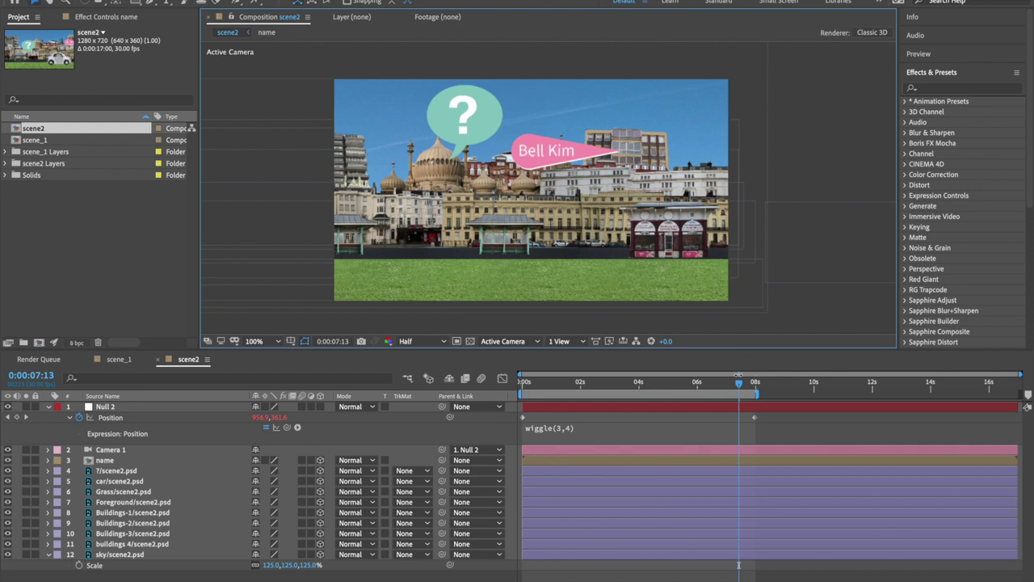
Apply Easy Ease to both of the null's position keyframes and preview the wiggling camera pan from the beginning.
{"action": "left_click", "coordinate": [761, 415]}
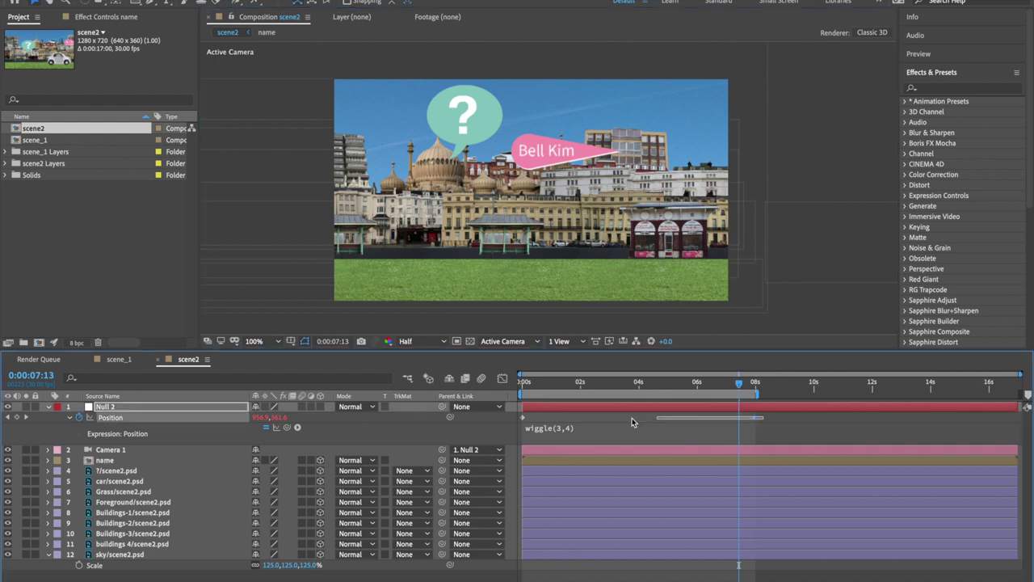
{"action": "right_click", "coordinate": [522, 421]}
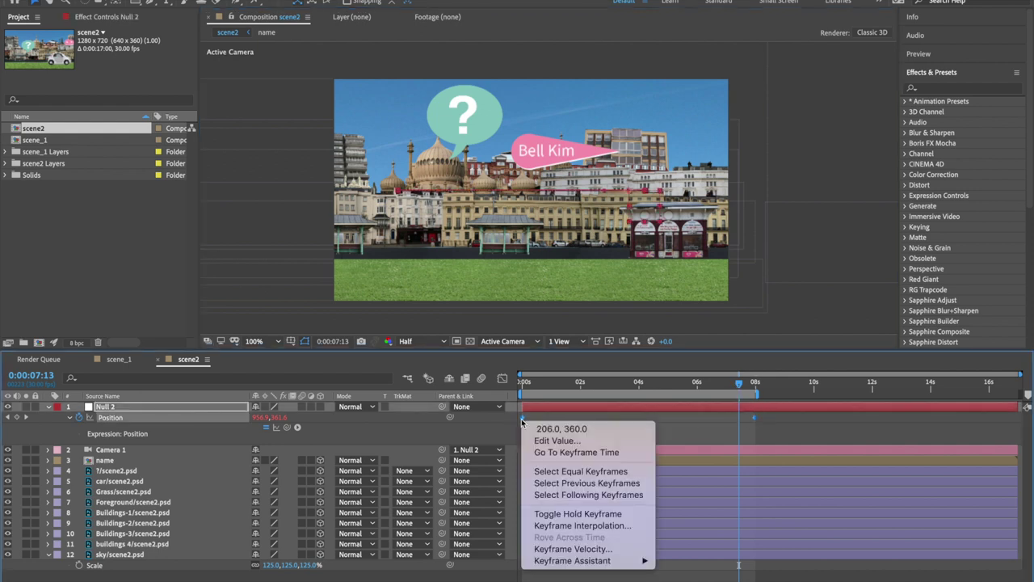
{"action": "mouse_move", "coordinate": [597, 560]}
{"action": "left_click", "coordinate": [715, 531]}
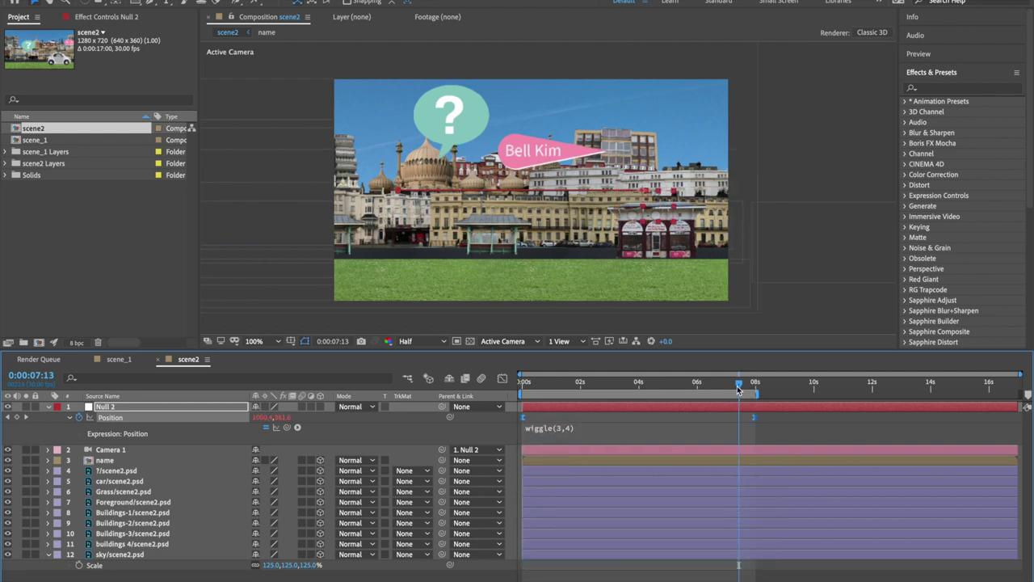
{"action": "key", "text": "space"}
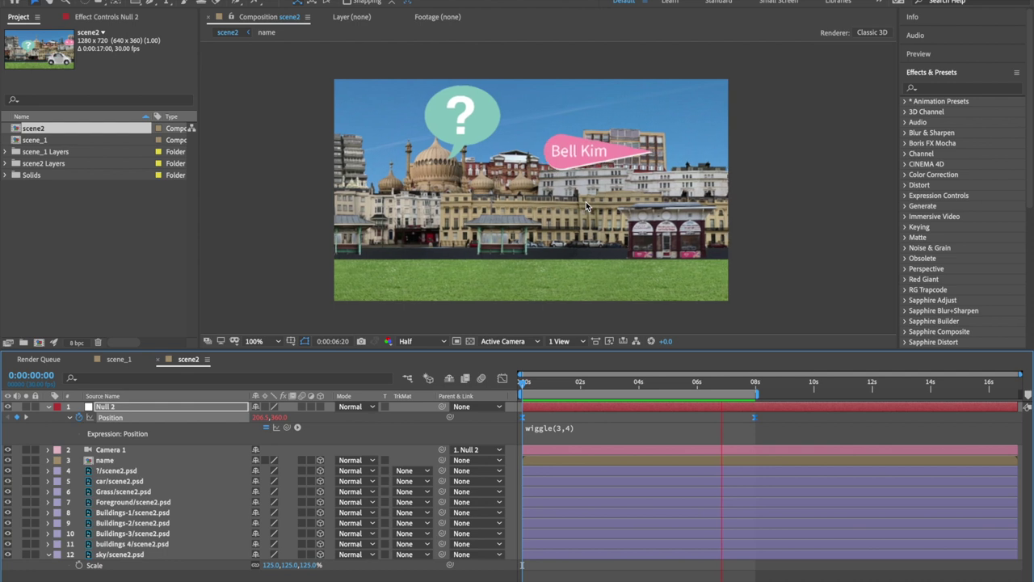
Stop the preview and add a new adjustment layer above all the other layers in scene2.
{"action": "left_click", "coordinate": [206, 563]}
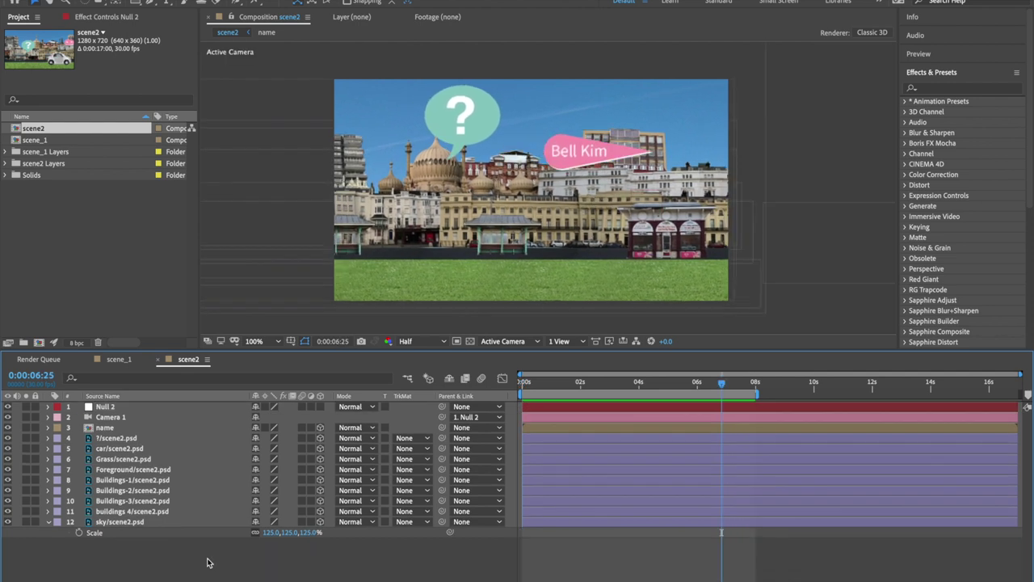
{"action": "right_click", "coordinate": [207, 563]}
{"action": "mouse_move", "coordinate": [251, 483]}
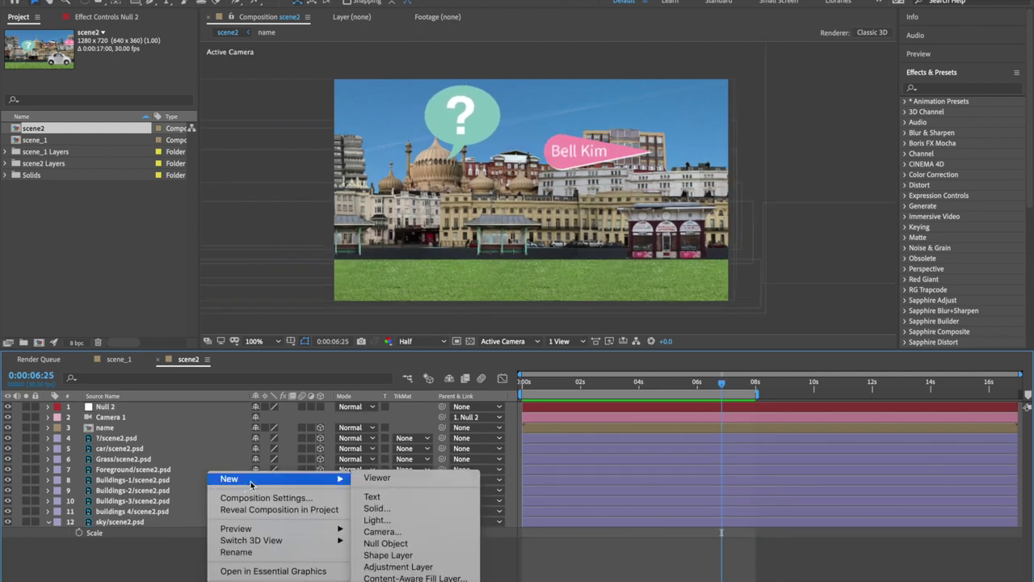
{"action": "left_click", "coordinate": [426, 571]}
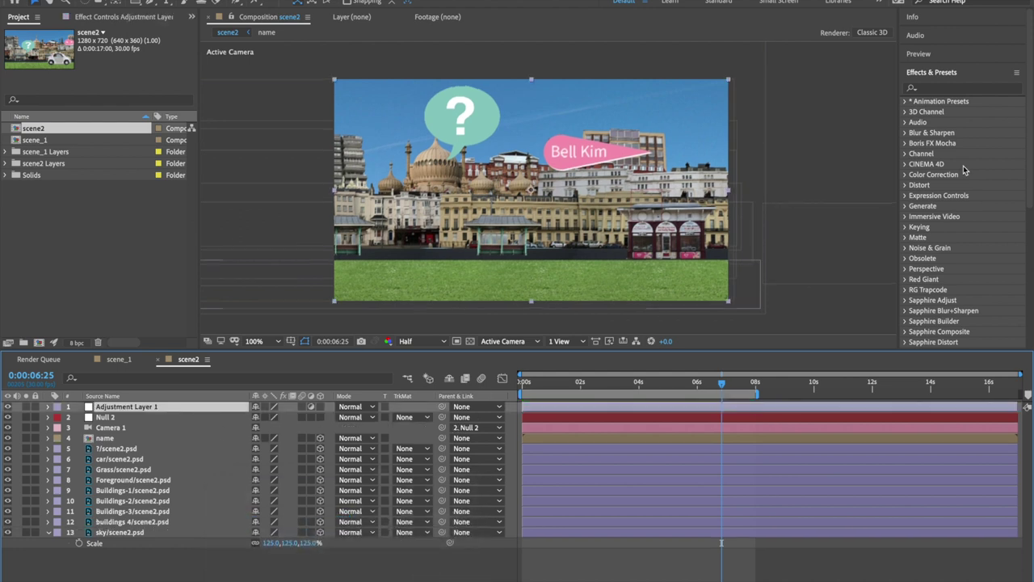
Apply the Tint effect to the adjustment layer and set Amount to Tint to 29%.
{"action": "left_click", "coordinate": [961, 90]}
{"action": "type", "text": "tint"}
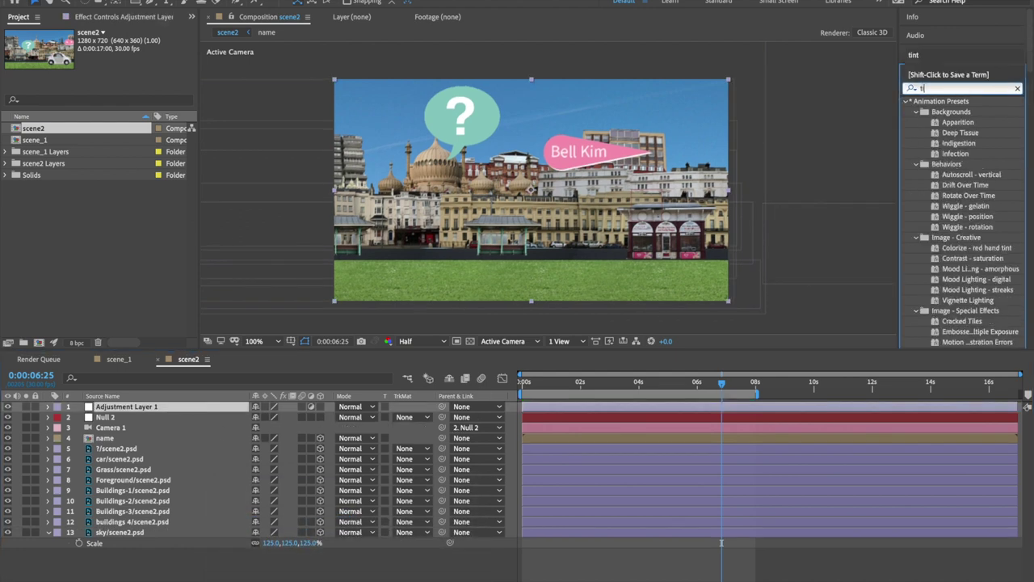
{"action": "left_click", "coordinate": [953, 143]}
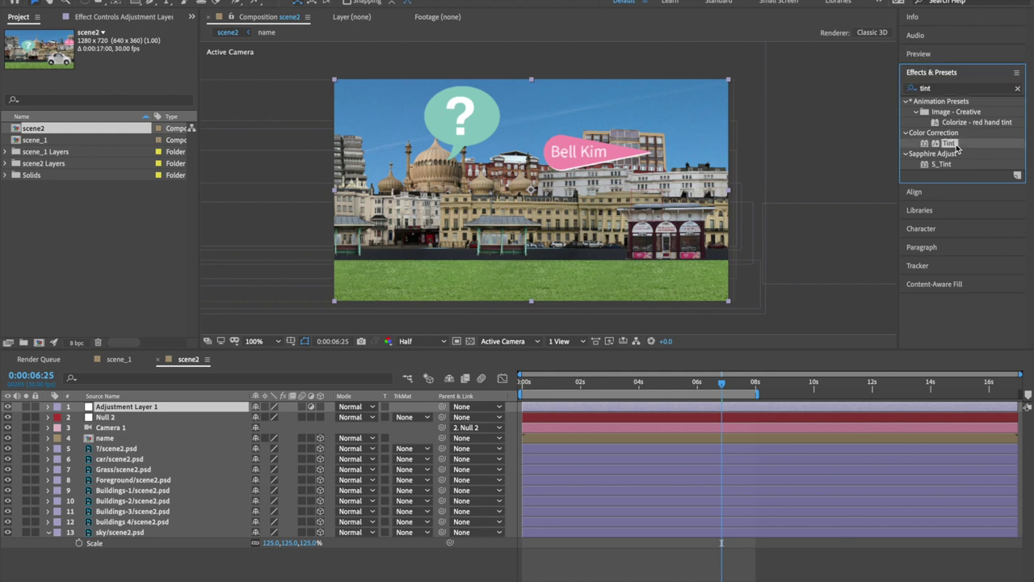
{"action": "left_click_drag", "start_coordinate": [949, 145], "coordinate": [150, 408]}
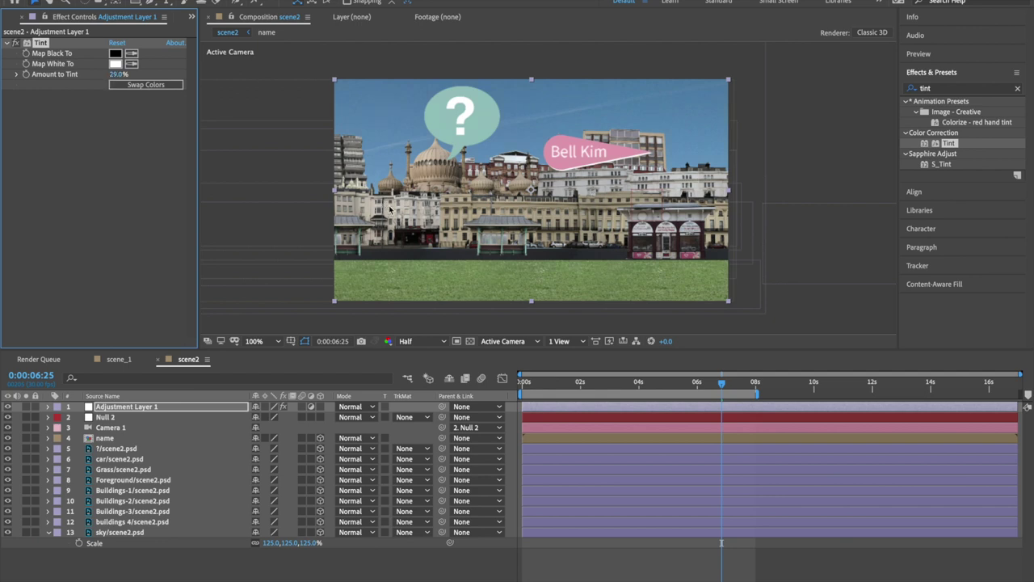
{"action": "left_click", "coordinate": [278, 570]}
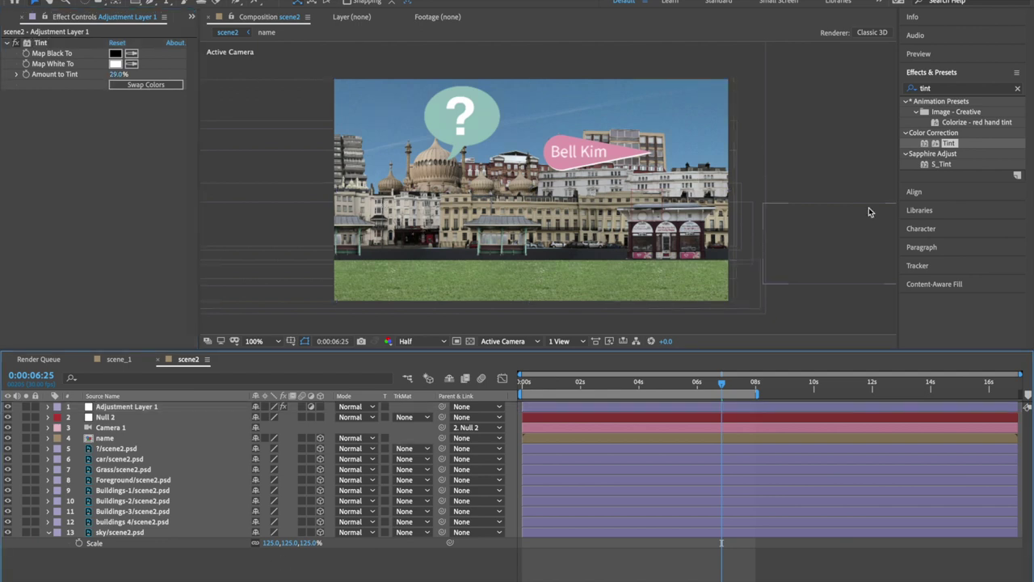
Search the effects for snow and apply CC Snowfall to the adjustment layer.
{"action": "left_click", "coordinate": [940, 91]}
{"action": "double_click", "coordinate": [941, 89]}
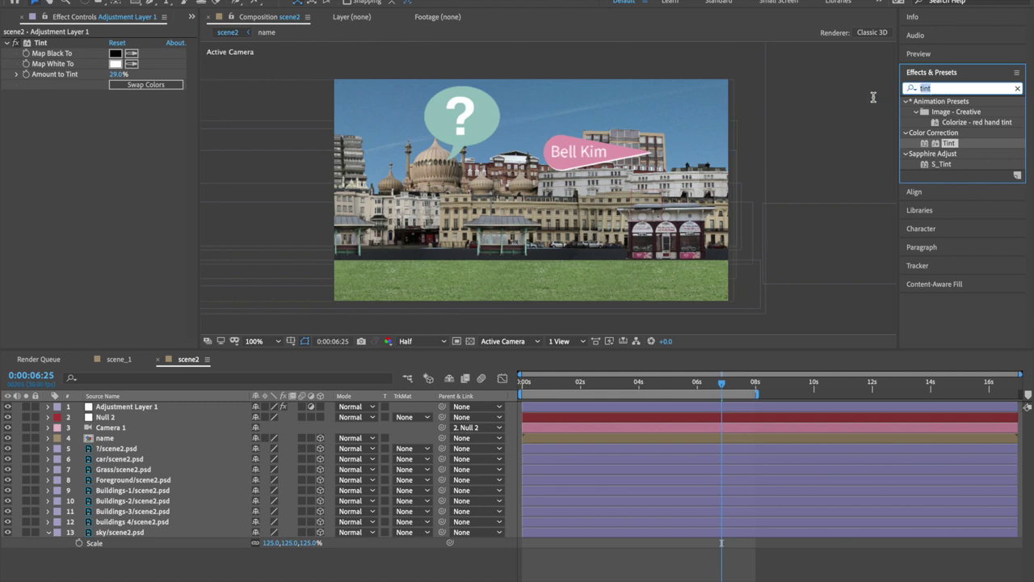
{"action": "type", "text": "snow"}
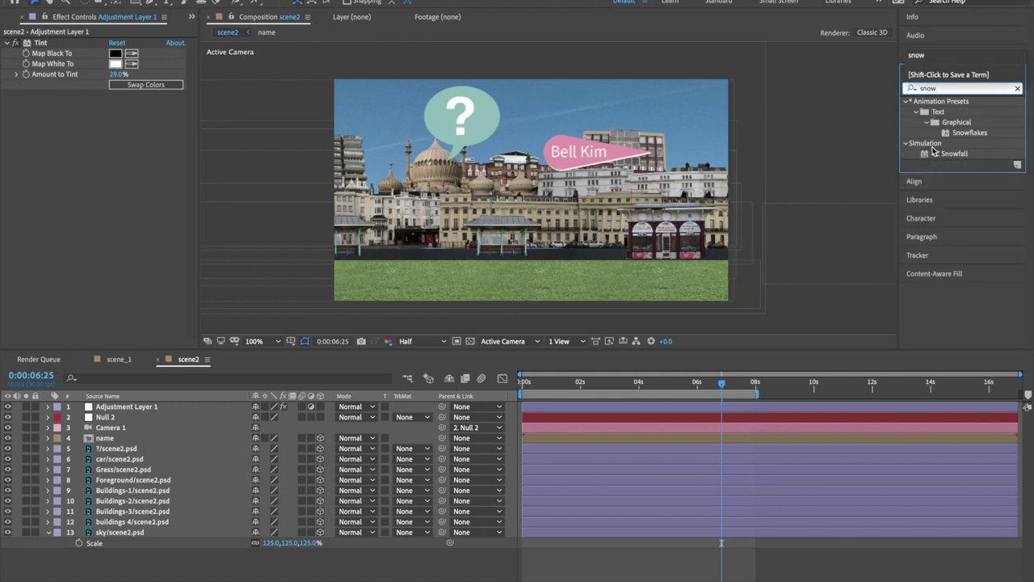
{"action": "left_click", "coordinate": [938, 153]}
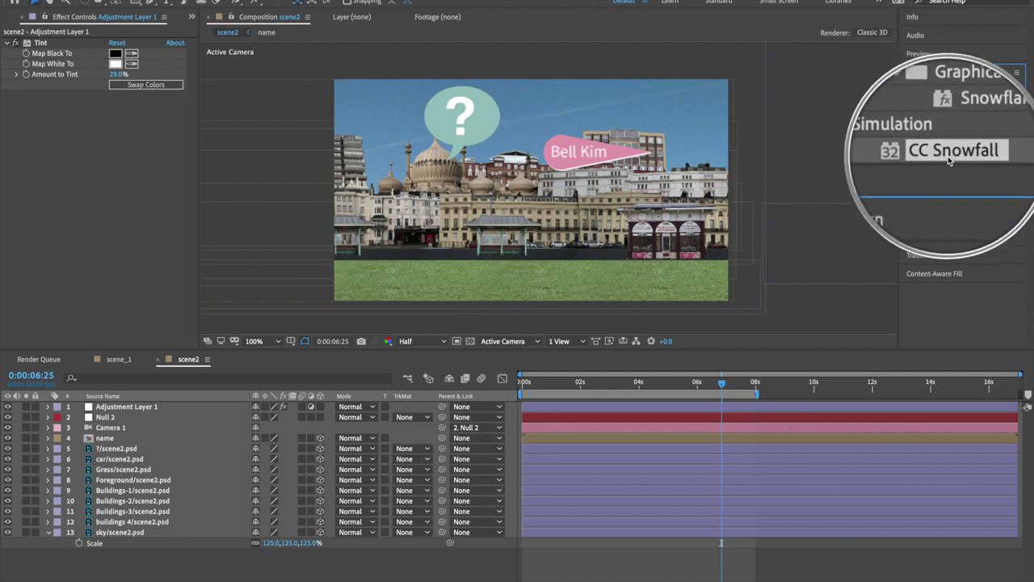
{"action": "left_click_drag", "start_coordinate": [949, 155], "coordinate": [121, 418]}
{"action": "left_click_drag", "start_coordinate": [125, 411], "coordinate": [126, 410]}
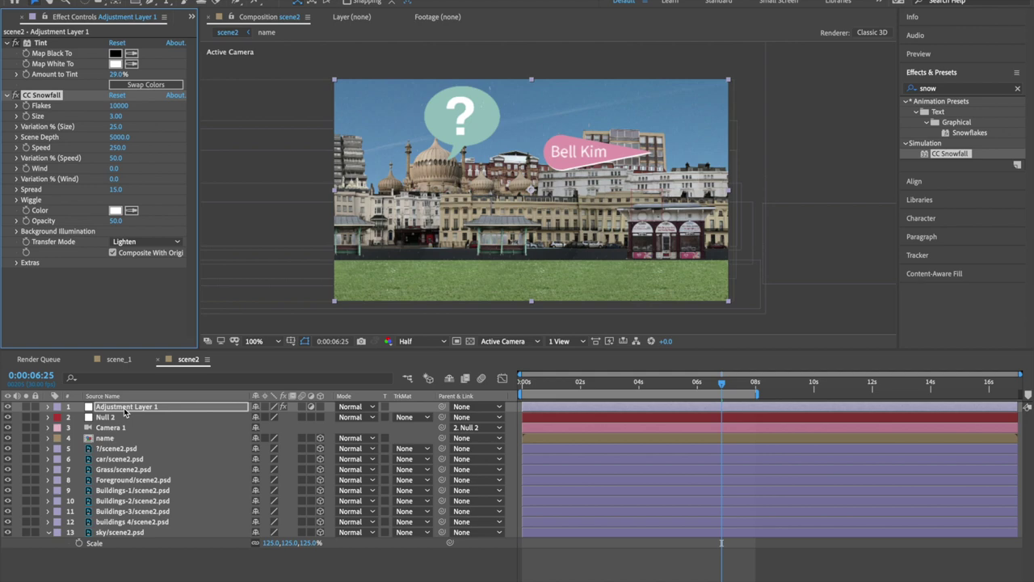
Set CC Snowfall's Size to 14.42, size variation to 100% and Spread to 16.3, and preview the snow from the beginning.
{"action": "key", "text": "period"}
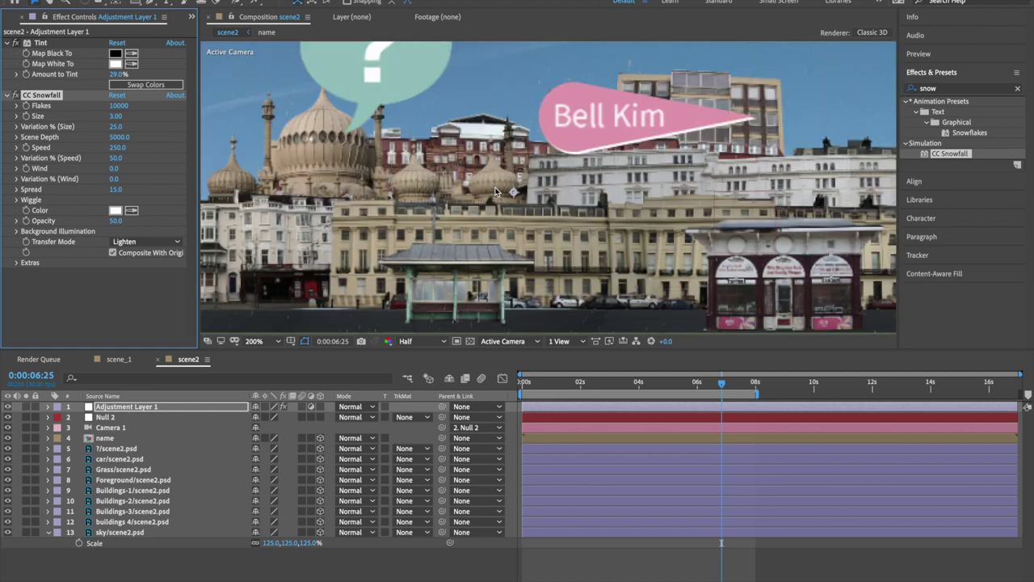
{"action": "key", "text": "period"}
{"action": "scroll", "coordinate": [517, 180], "scroll_direction": "up", "scroll_amount": 3}
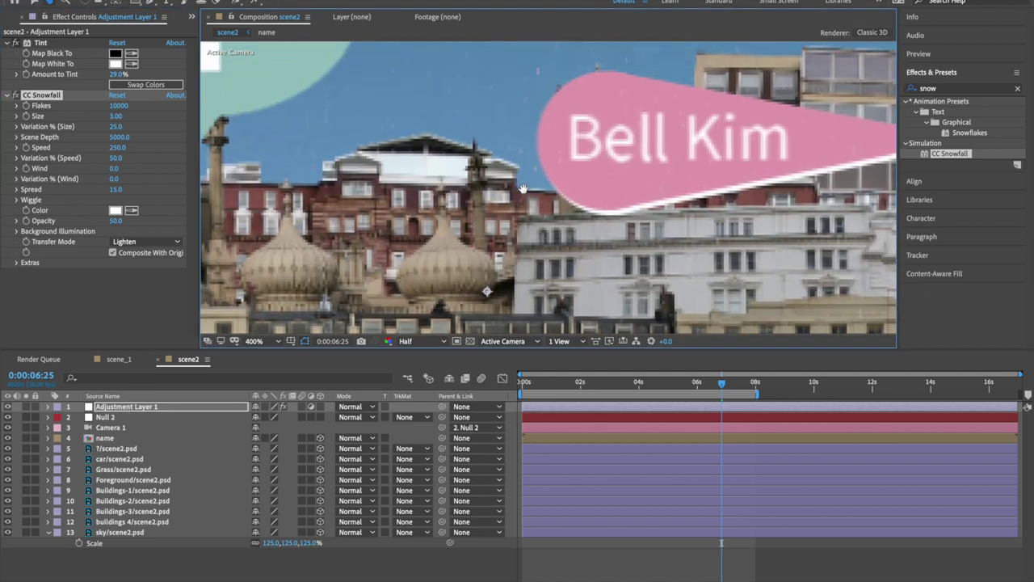
{"action": "left_click_drag", "start_coordinate": [517, 220], "coordinate": [526, 292]}
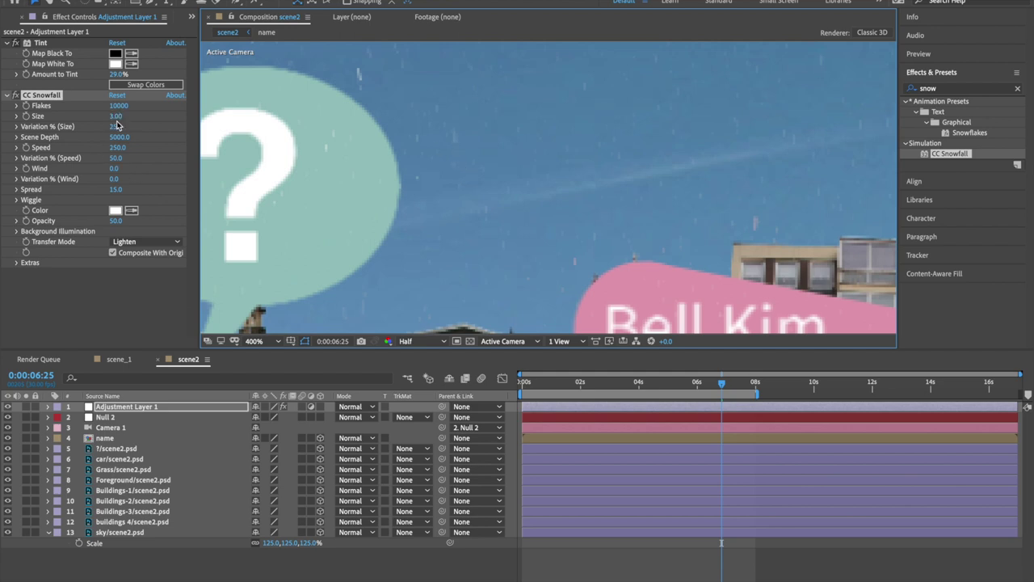
{"action": "left_click_drag", "start_coordinate": [114, 117], "coordinate": [185, 118]}
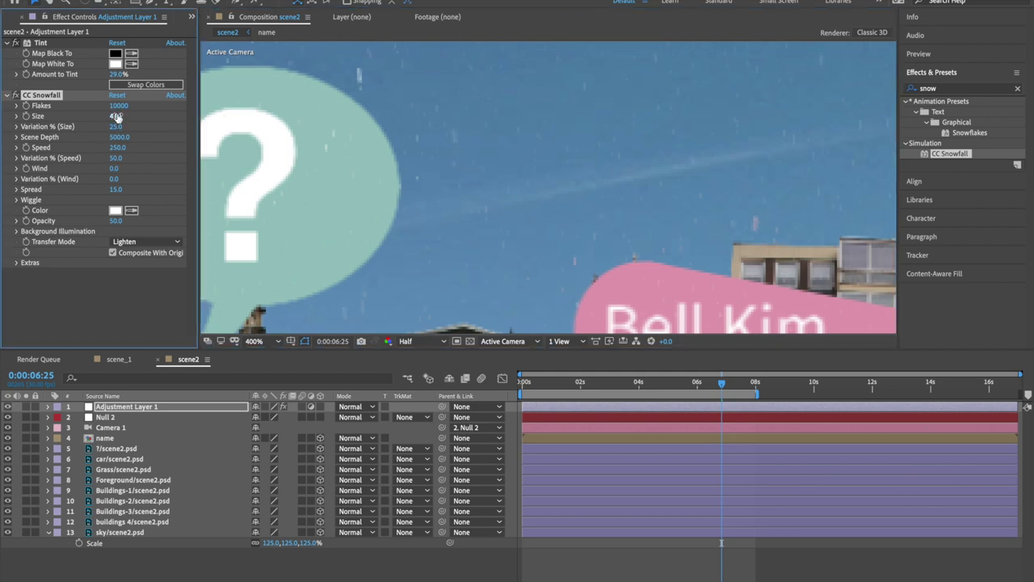
{"action": "key", "text": "comma"}
{"action": "left_click_drag", "start_coordinate": [345, 179], "coordinate": [372, 108]}
{"action": "left_click_drag", "start_coordinate": [111, 117], "coordinate": [345, 112]}
{"action": "key", "text": "comma"}
{"action": "key", "text": "Home"}
{"action": "key", "text": "space"}
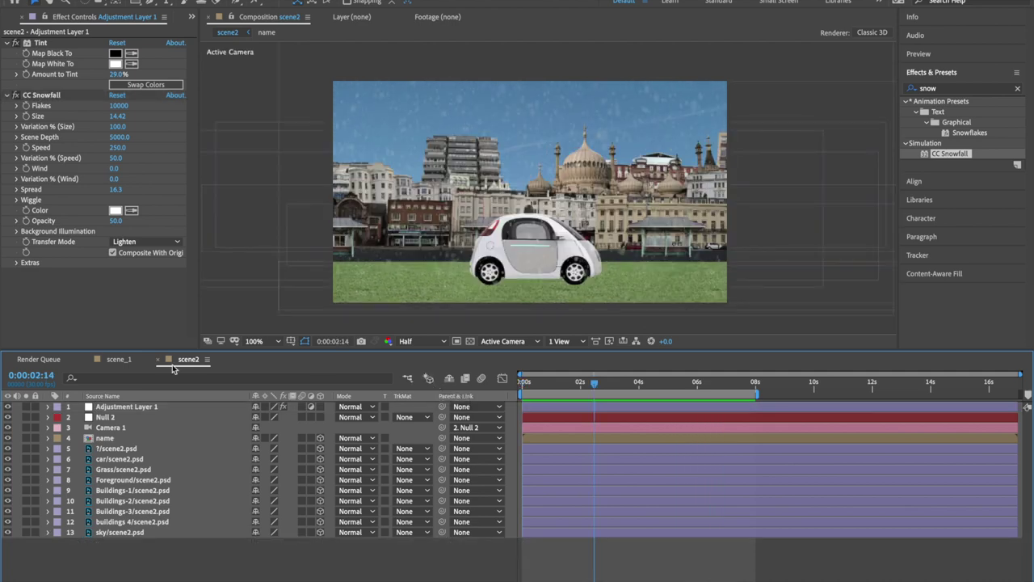
{"action": "left_click", "coordinate": [133, 362]}
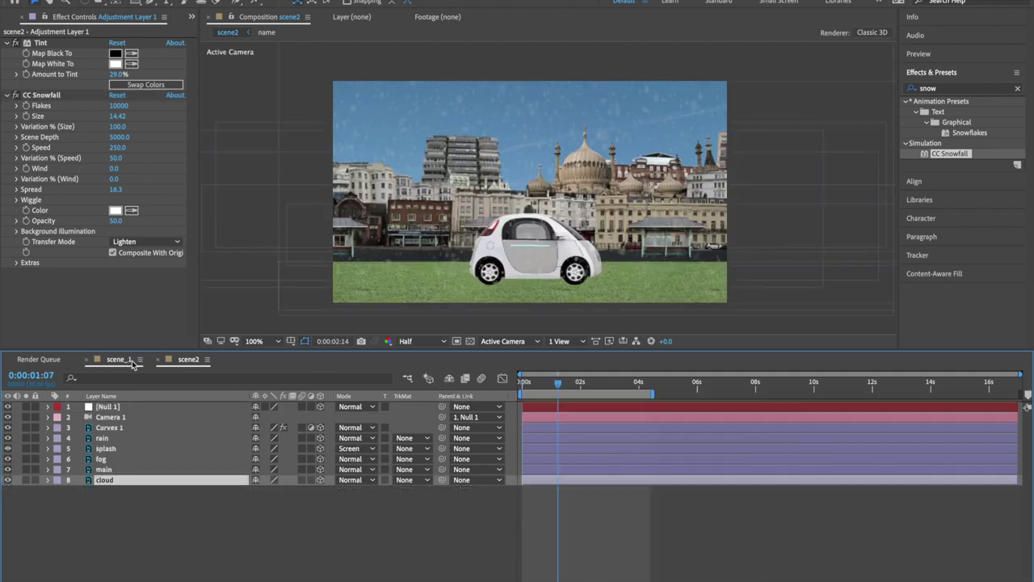
{"action": "left_click", "coordinate": [184, 359]}
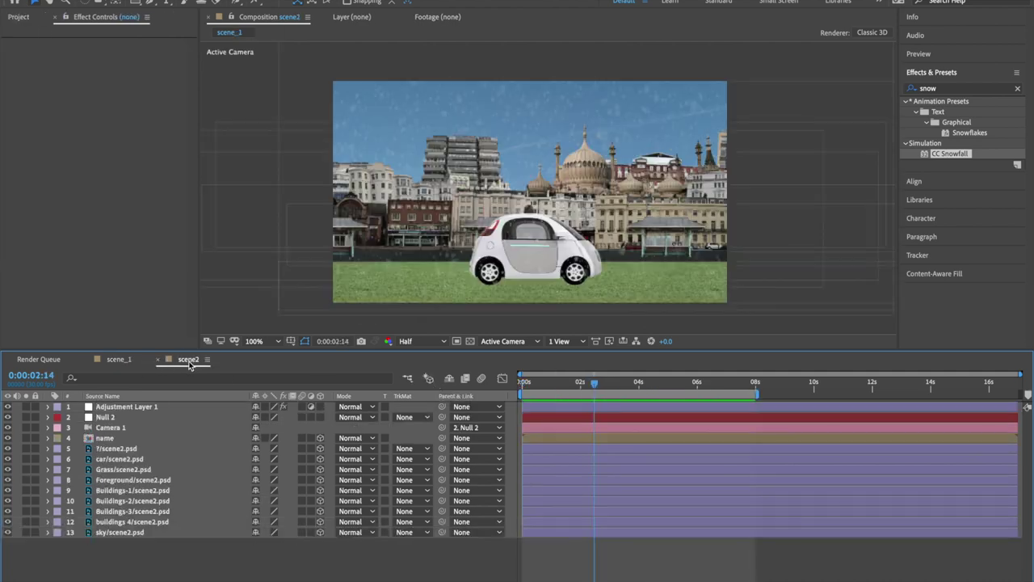
{"action": "left_click", "coordinate": [126, 363]}
{"action": "left_click", "coordinate": [198, 361]}
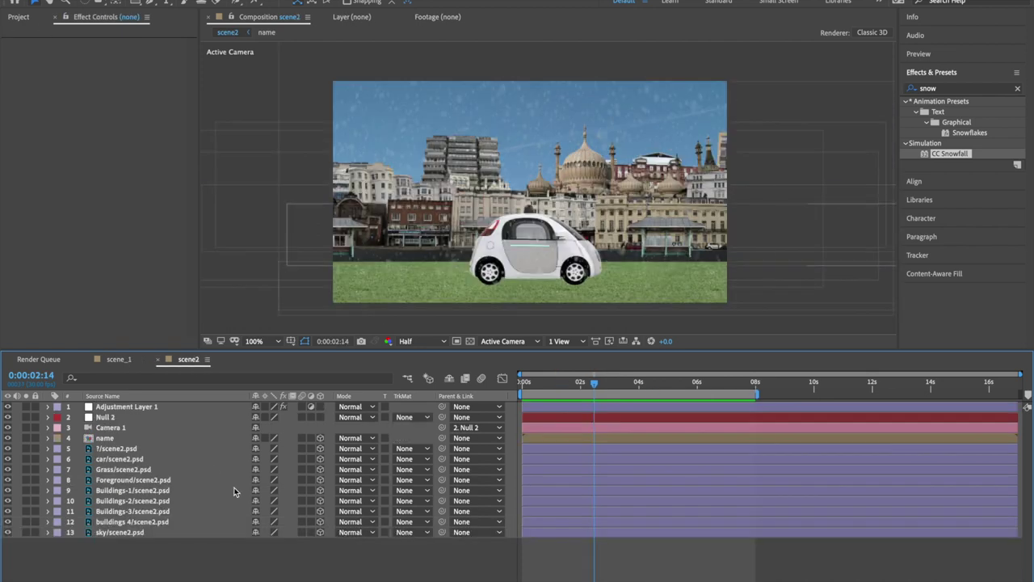
Create a 1280 x 720 composition named movie with a duration of 20 seconds.
{"action": "key", "text": "ctrl+n"}
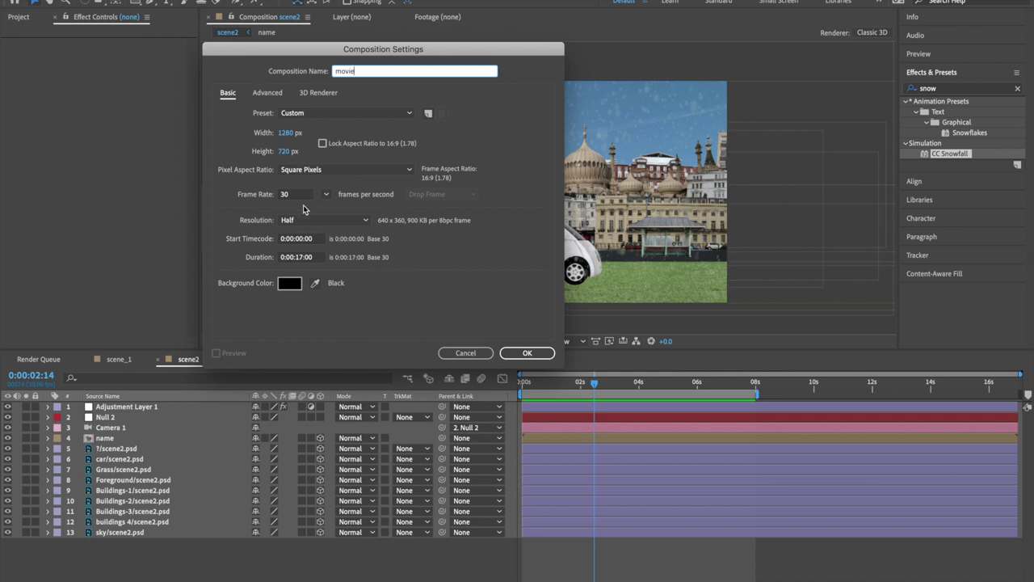
{"action": "left_click", "coordinate": [308, 258]}
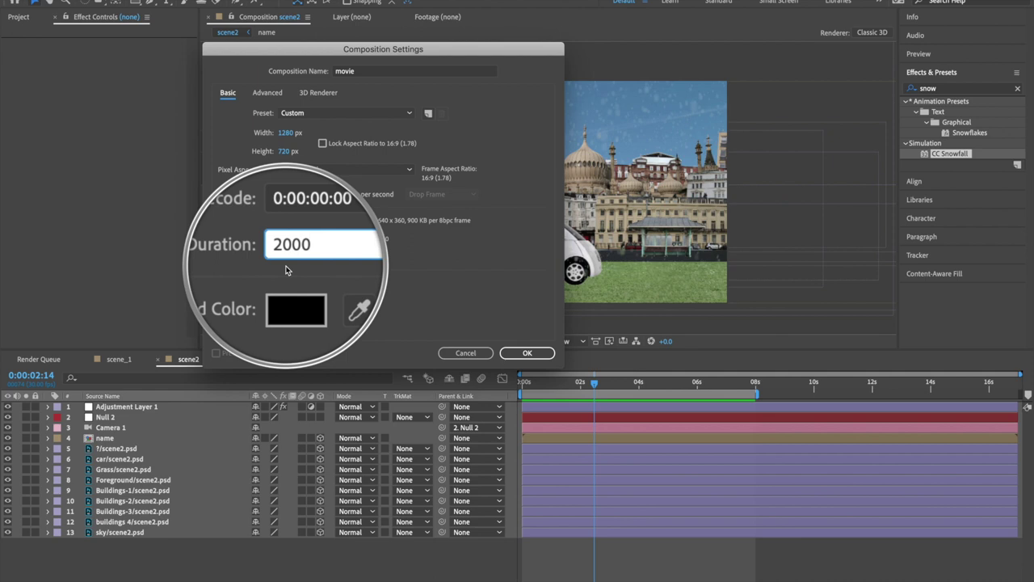
{"action": "left_click", "coordinate": [530, 353]}
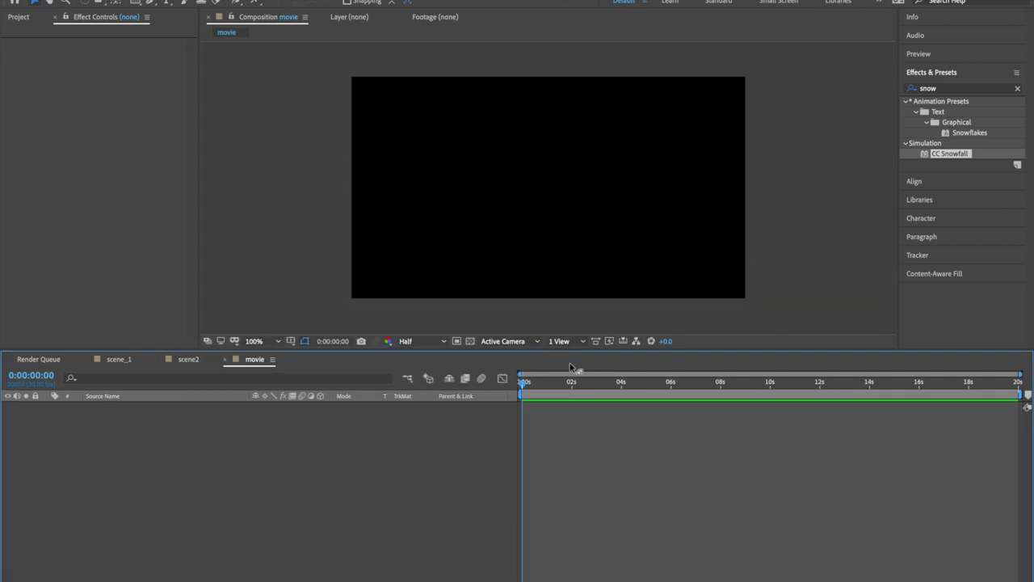
Place the scene_1 and scene2 compositions together in the movie timeline.
{"action": "left_click", "coordinate": [15, 18]}
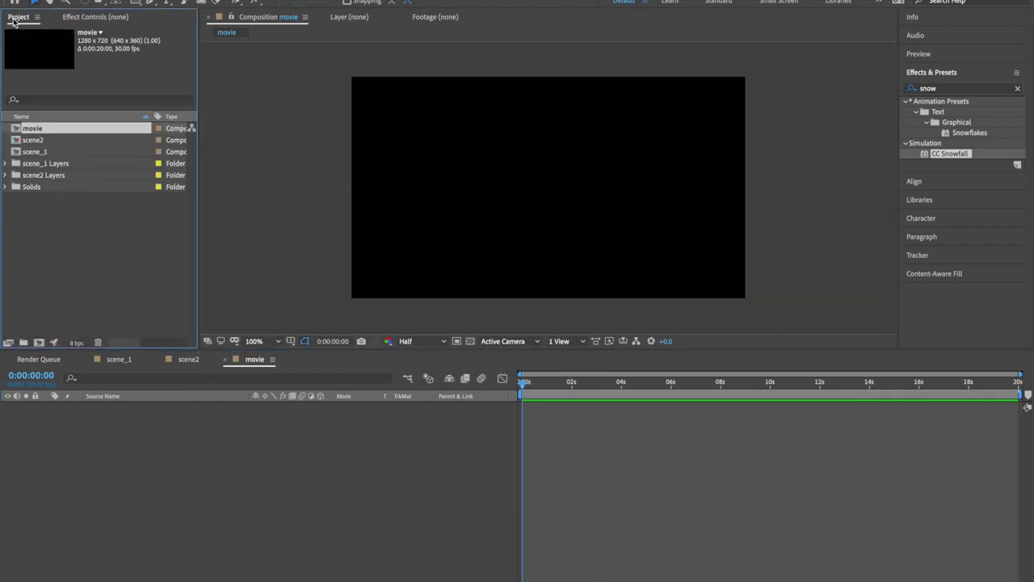
{"action": "left_click", "coordinate": [43, 153]}
{"action": "left_click", "coordinate": [41, 142], "text": "ctrl"}
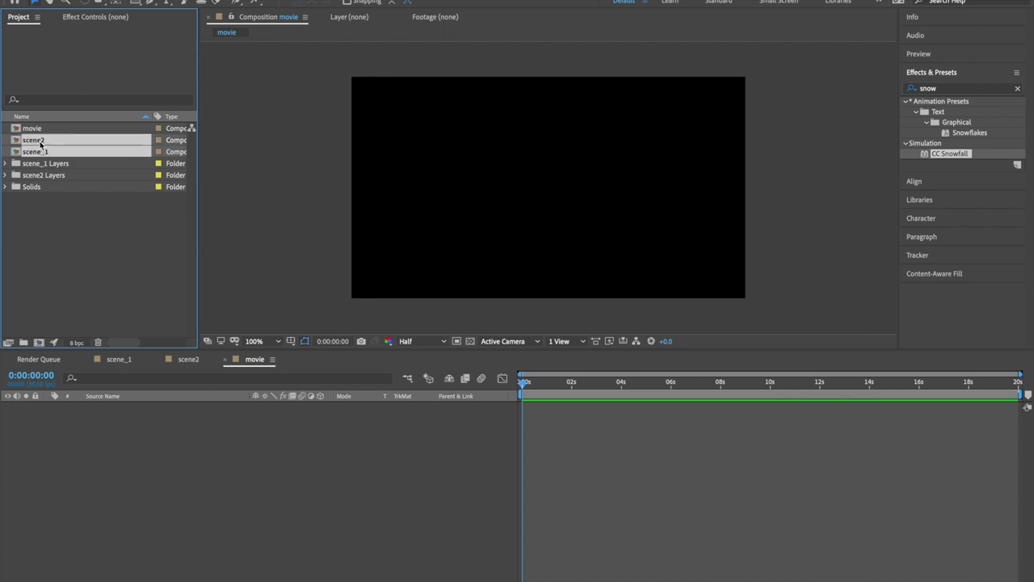
{"action": "left_click_drag", "start_coordinate": [56, 325], "coordinate": [76, 461]}
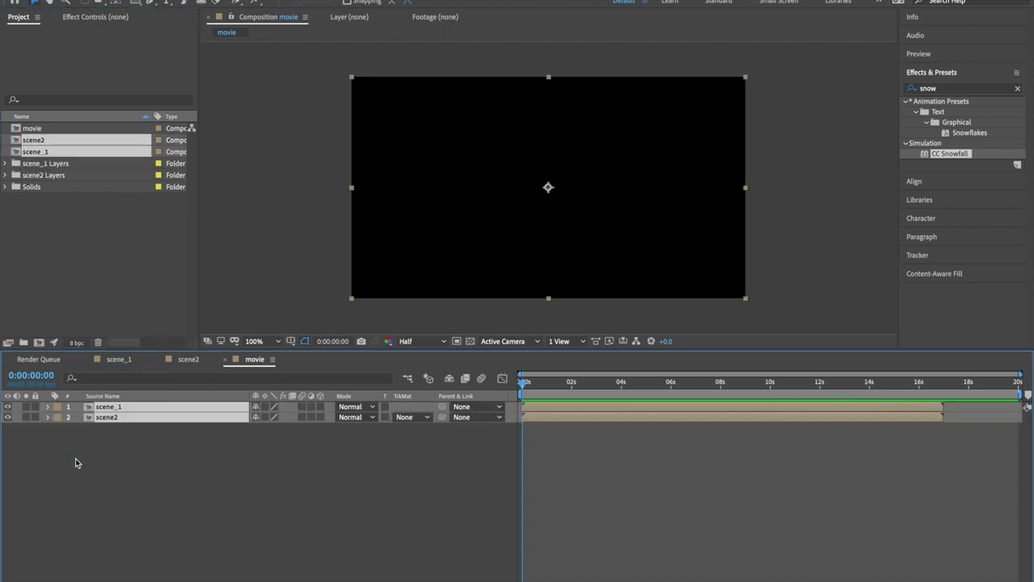
Order scene_1 below scene2, shift scene2 to start at about 6 seconds, and preview the combined movie.
{"action": "left_click_drag", "start_coordinate": [117, 409], "coordinate": [118, 431]}
{"action": "left_click_drag", "start_coordinate": [567, 412], "coordinate": [705, 414]}
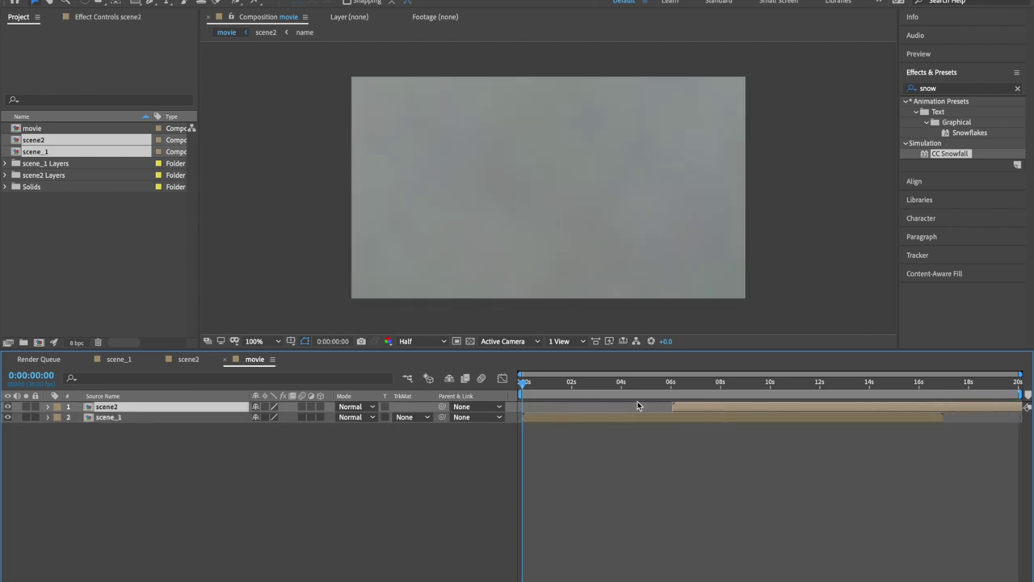
{"action": "key", "text": "space"}
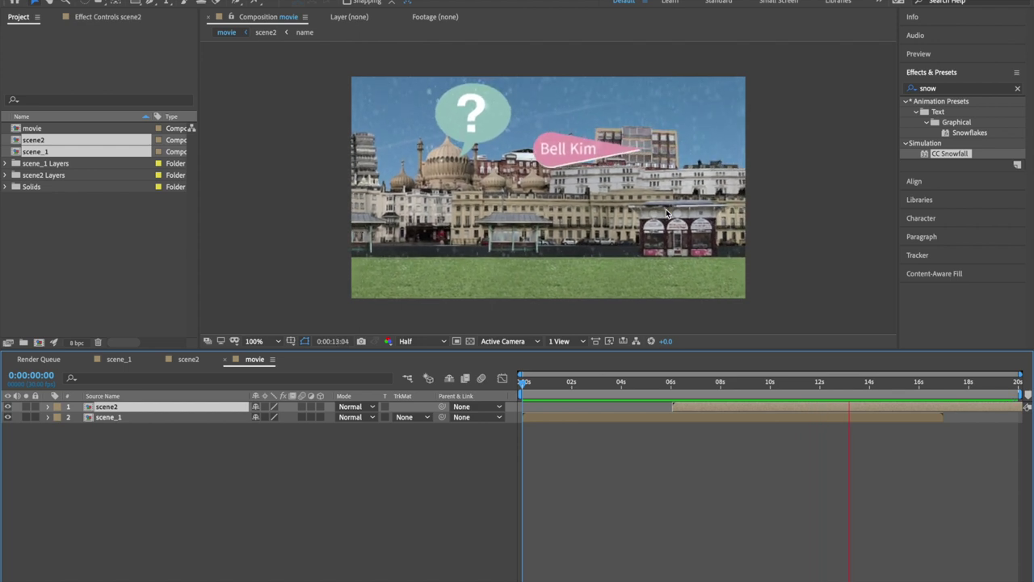
{"action": "key", "text": "space"}
{"action": "left_click", "coordinate": [139, 474]}
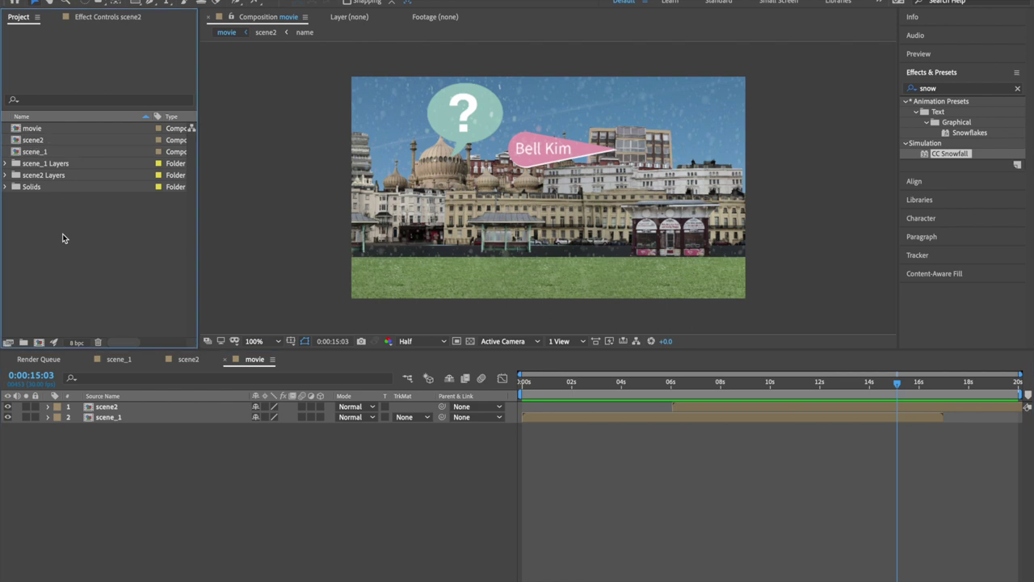
Import EV01283N.MOV from the ruma matt folder as footage.
{"action": "double_click", "coordinate": [63, 234]}
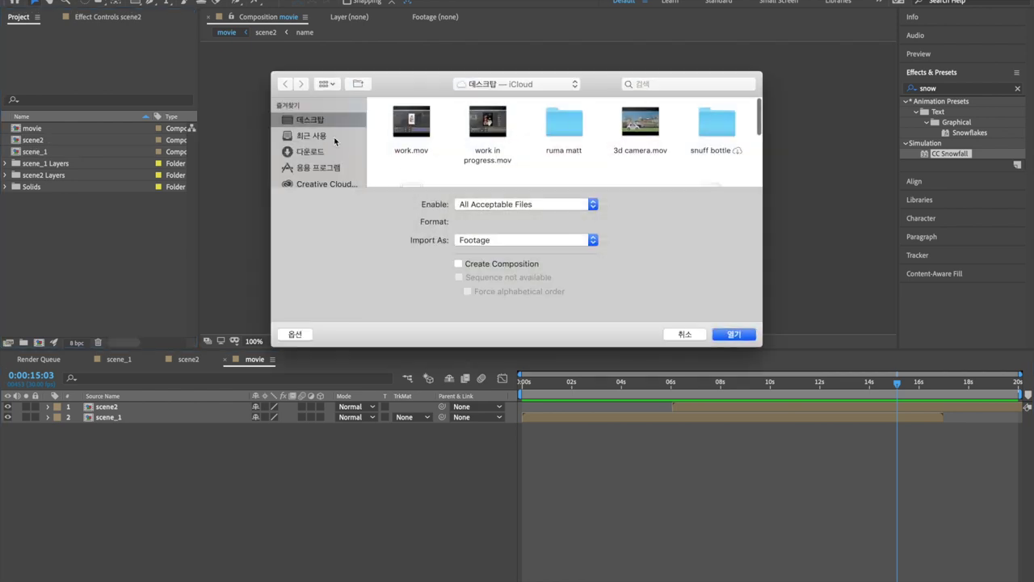
{"action": "double_click", "coordinate": [558, 137]}
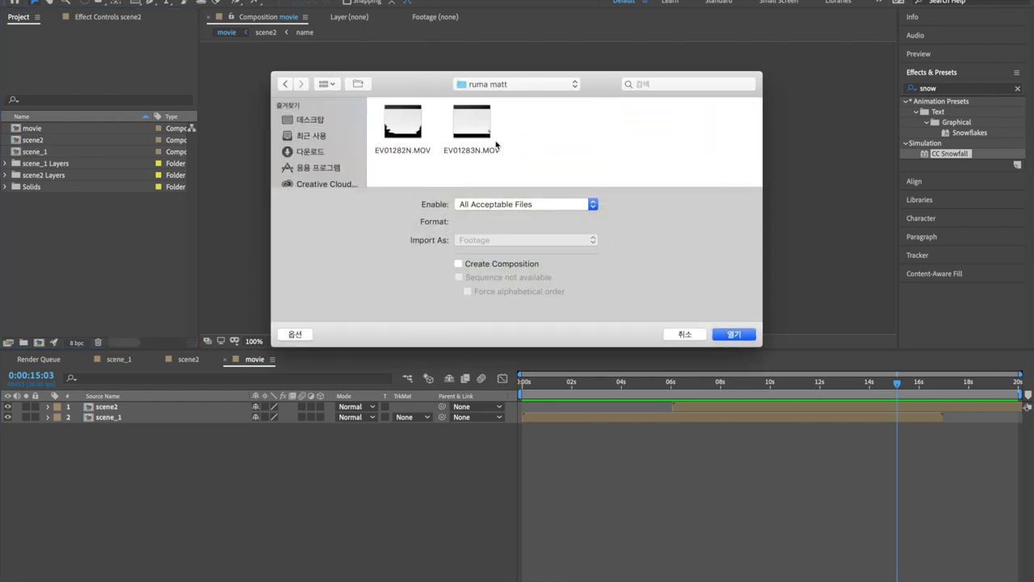
{"action": "left_click", "coordinate": [487, 127]}
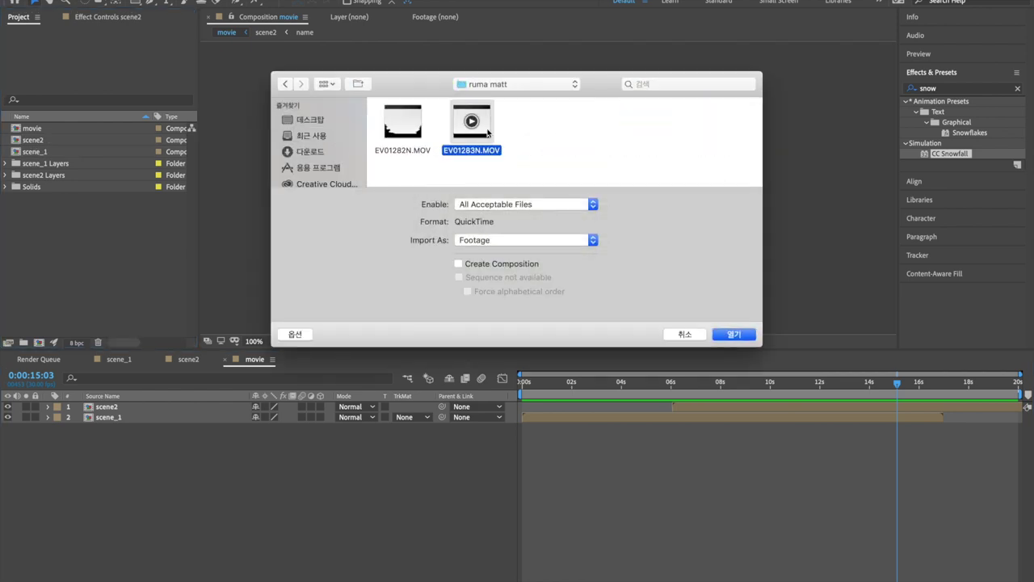
{"action": "left_click", "coordinate": [734, 334]}
Import the Beautiful Raw Untouched drone footage MP3 audio file from the desktop into the project.
{"action": "double_click", "coordinate": [63, 219]}
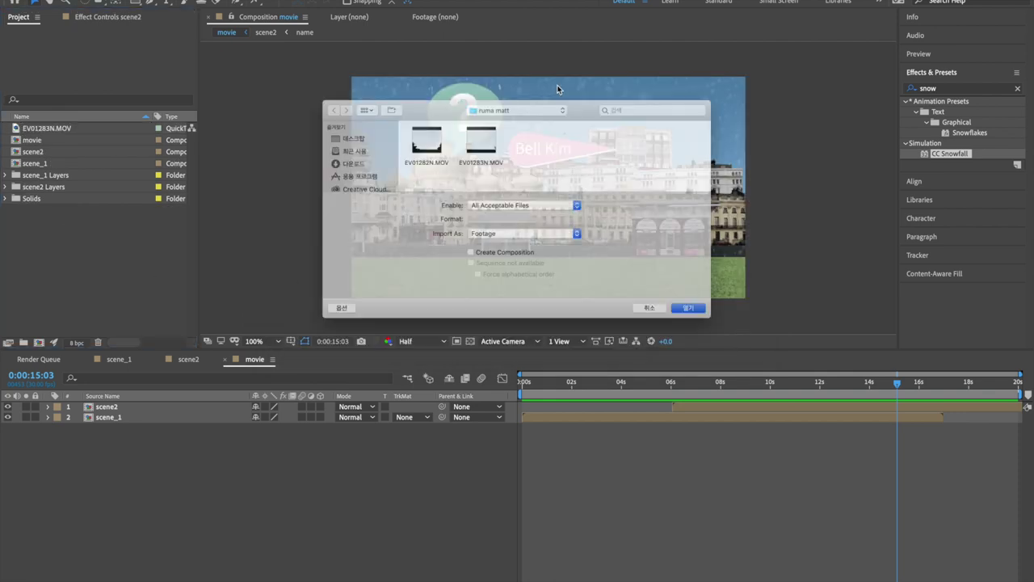
{"action": "left_click", "coordinate": [322, 121]}
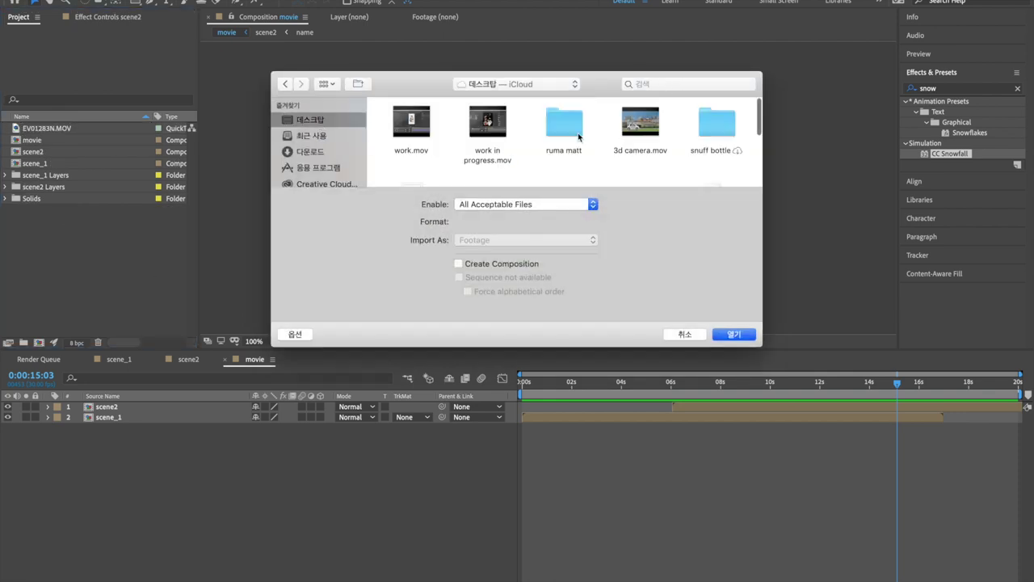
{"action": "scroll", "coordinate": [579, 137], "scroll_direction": "down", "scroll_amount": 5}
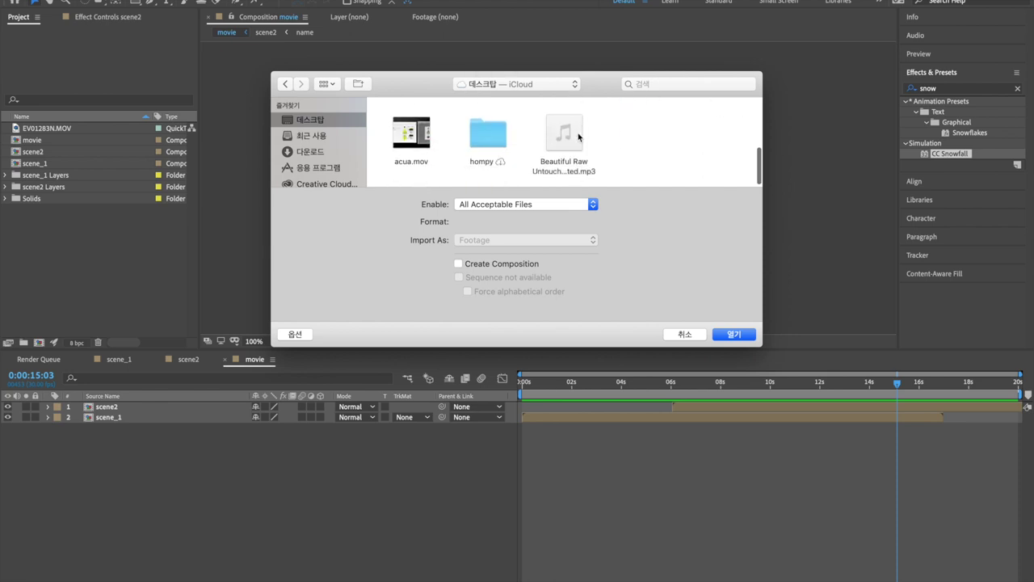
{"action": "left_click", "coordinate": [575, 146]}
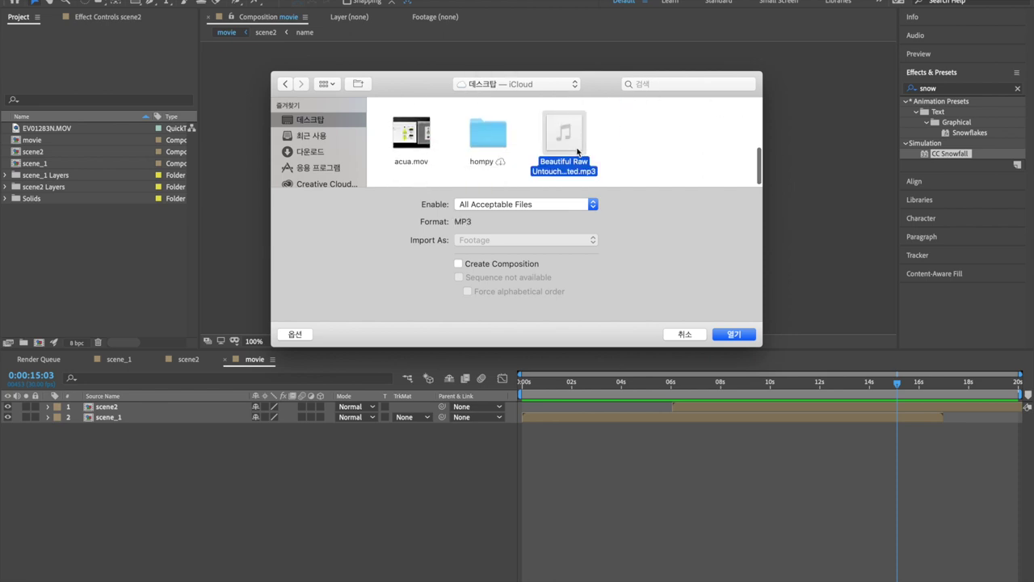
{"action": "left_click", "coordinate": [733, 334]}
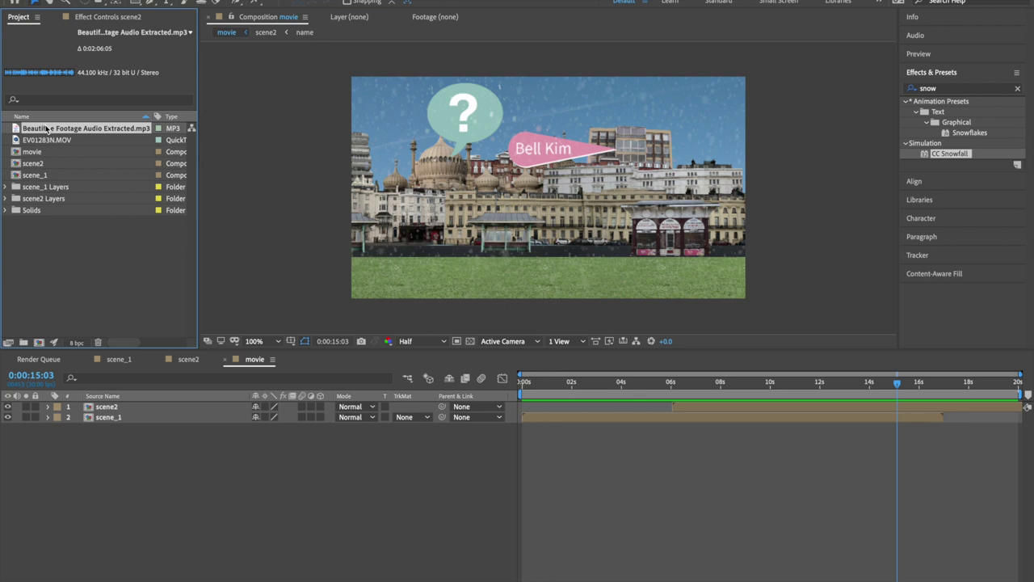
Place the EV01283N.MOV footage in the movie timeline as the topmost layer, above scene2.
{"action": "left_click", "coordinate": [38, 256]}
{"action": "left_click", "coordinate": [35, 144]}
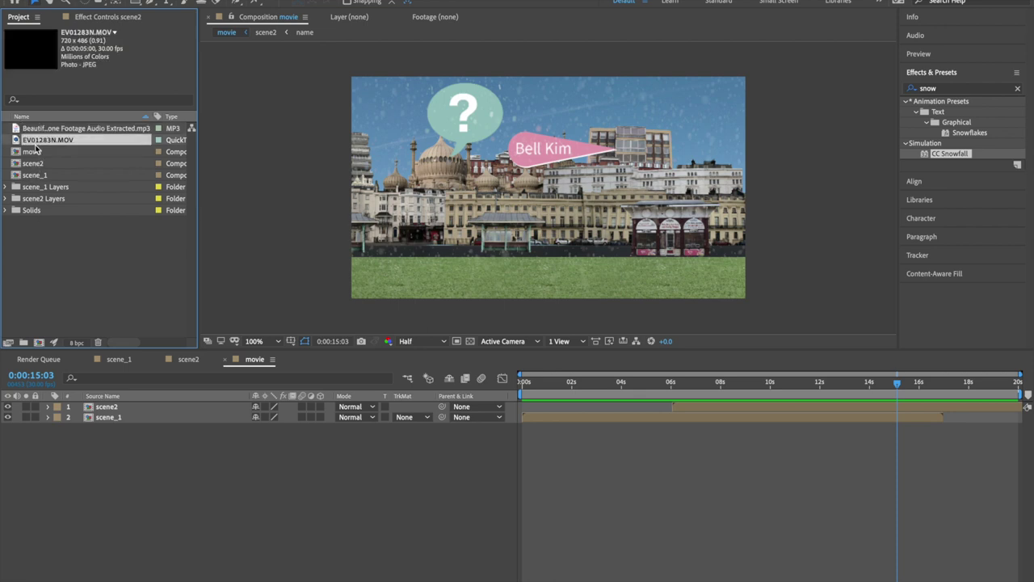
{"action": "left_click_drag", "start_coordinate": [35, 143], "coordinate": [110, 372]}
{"action": "mouse_move", "coordinate": [113, 410]}
{"action": "left_mouse_down"}
{"action": "mouse_move", "coordinate": [120, 416]}
{"action": "mouse_move", "coordinate": [119, 406]}
{"action": "left_mouse_up"}
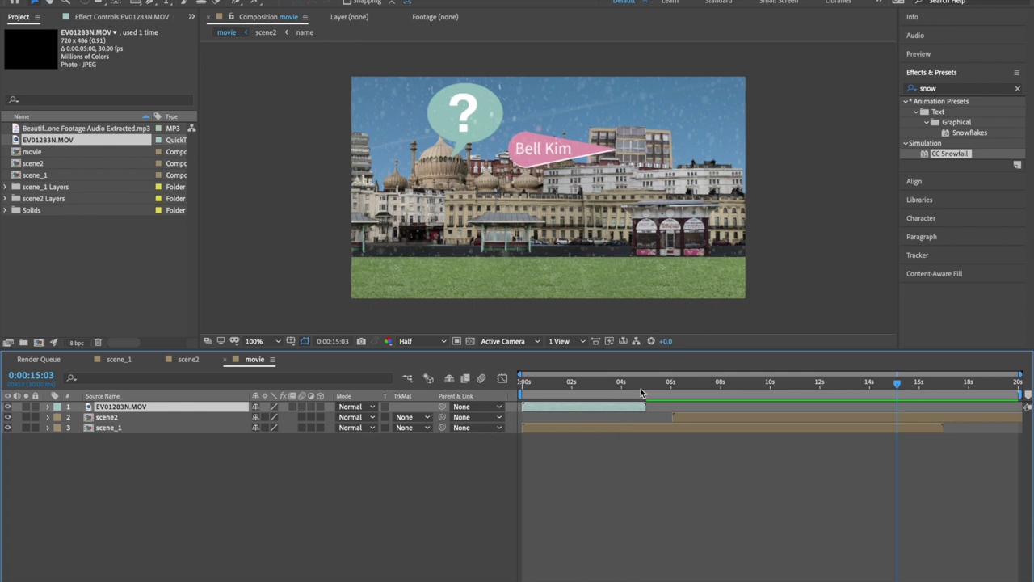
Scale the EV01283N.MOV layer to about 198.5, 151.8% at 0:00:00:28 so that it fills the frame.
{"action": "left_click_drag", "start_coordinate": [899, 369], "coordinate": [545, 386]}
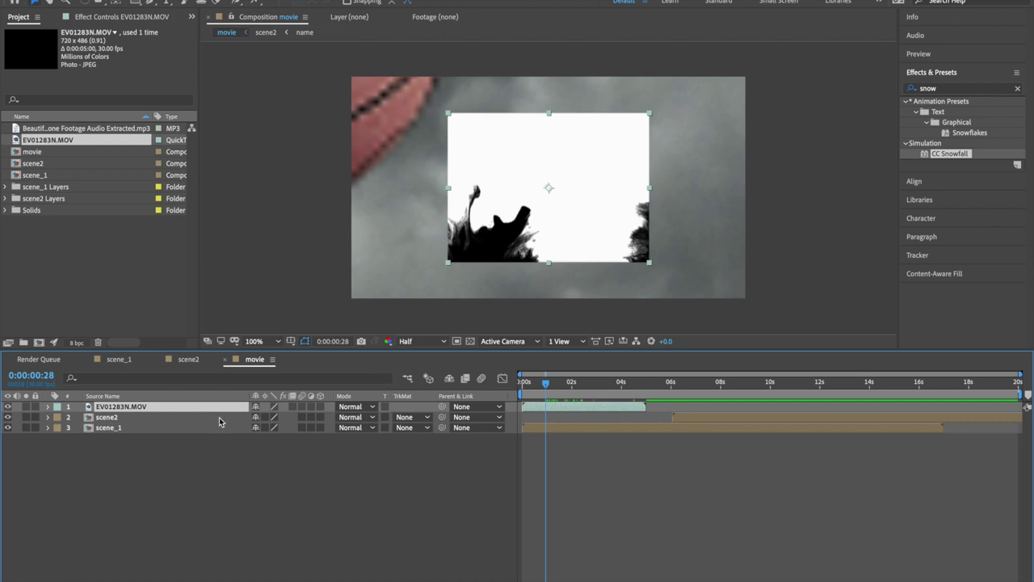
{"action": "key", "text": "s"}
{"action": "left_click_drag", "start_coordinate": [267, 417], "coordinate": [375, 378]}
{"action": "left_click_drag", "start_coordinate": [387, 307], "coordinate": [350, 305]}
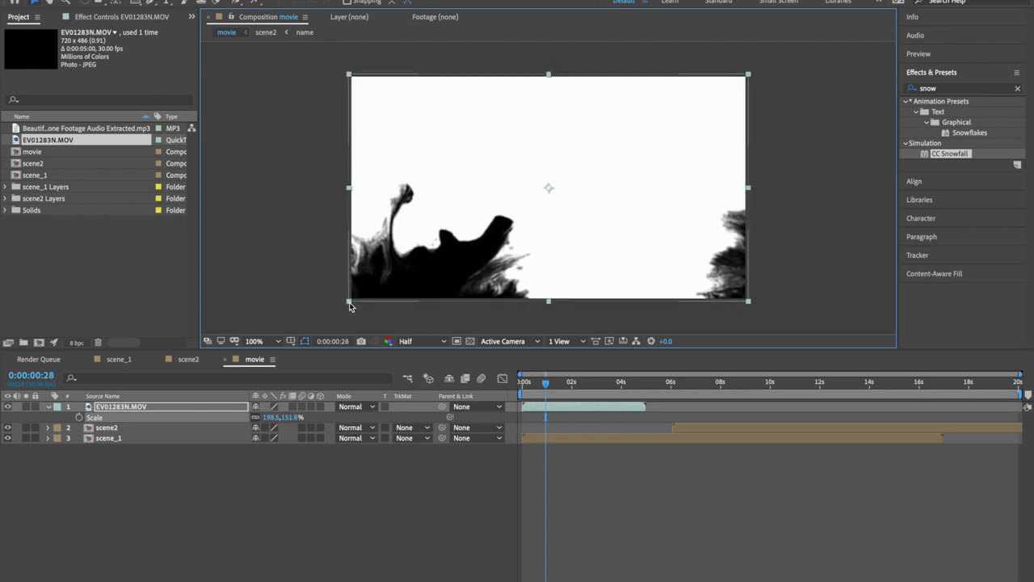
Shift the EV01283N.MOV layer to start at about 6 seconds together with scene2, and inspect its ink frames.
{"action": "left_click_drag", "start_coordinate": [548, 383], "coordinate": [706, 414]}
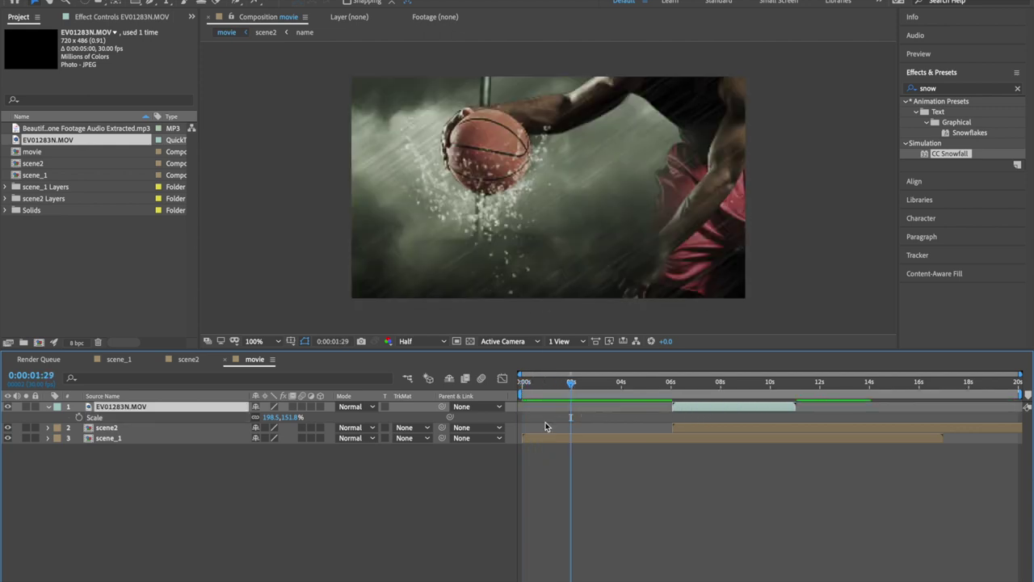
{"action": "left_click", "coordinate": [49, 408]}
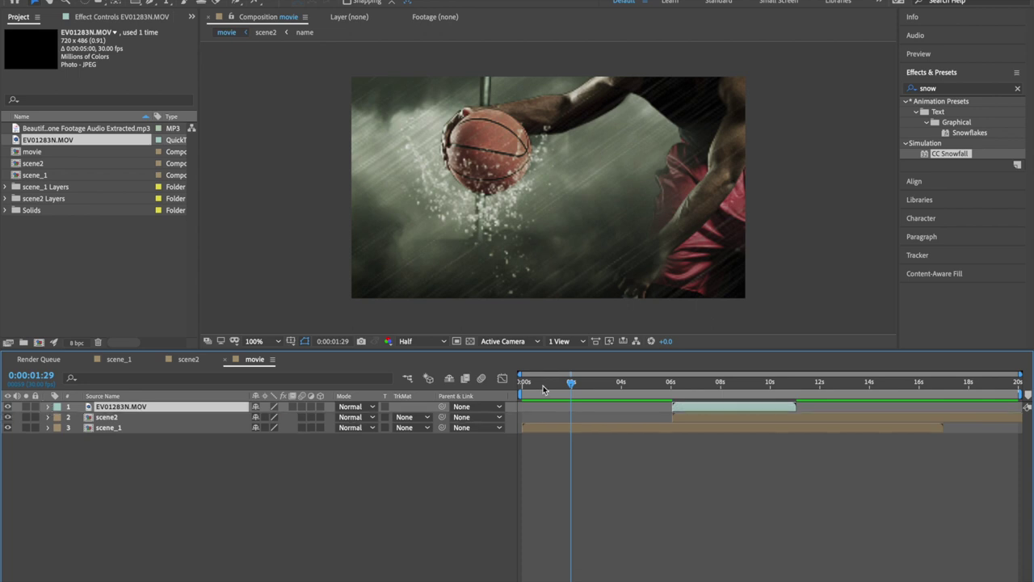
{"action": "mouse_move", "coordinate": [570, 387]}
{"action": "left_mouse_down"}
{"action": "mouse_move", "coordinate": [699, 393]}
{"action": "mouse_move", "coordinate": [678, 388]}
{"action": "mouse_move", "coordinate": [691, 390]}
{"action": "left_mouse_up"}
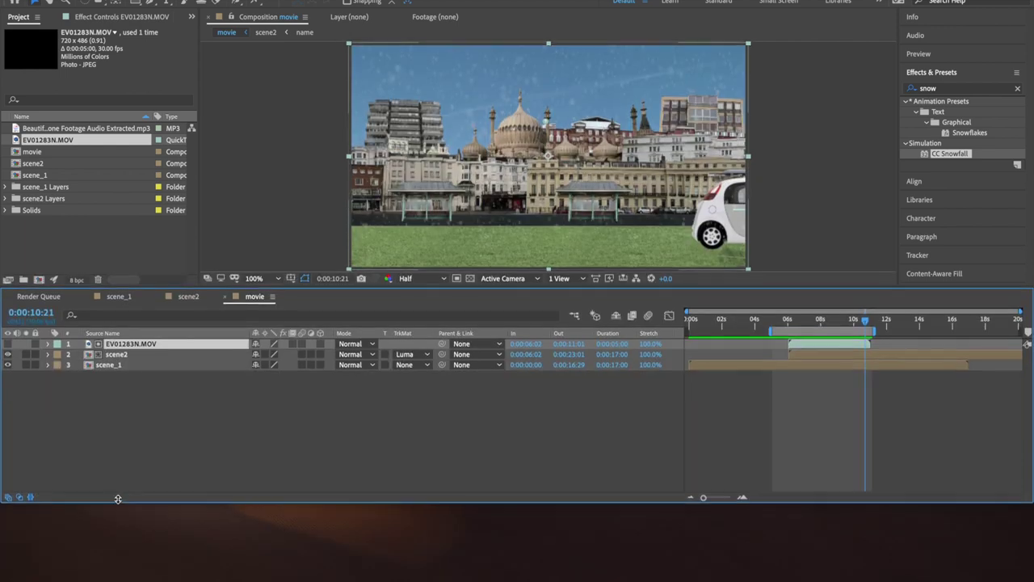
Set the track matte of scene2 to Luma Matte "EV01283N.MOV".
{"action": "left_click_drag", "start_coordinate": [151, 495], "coordinate": [152, 512]}
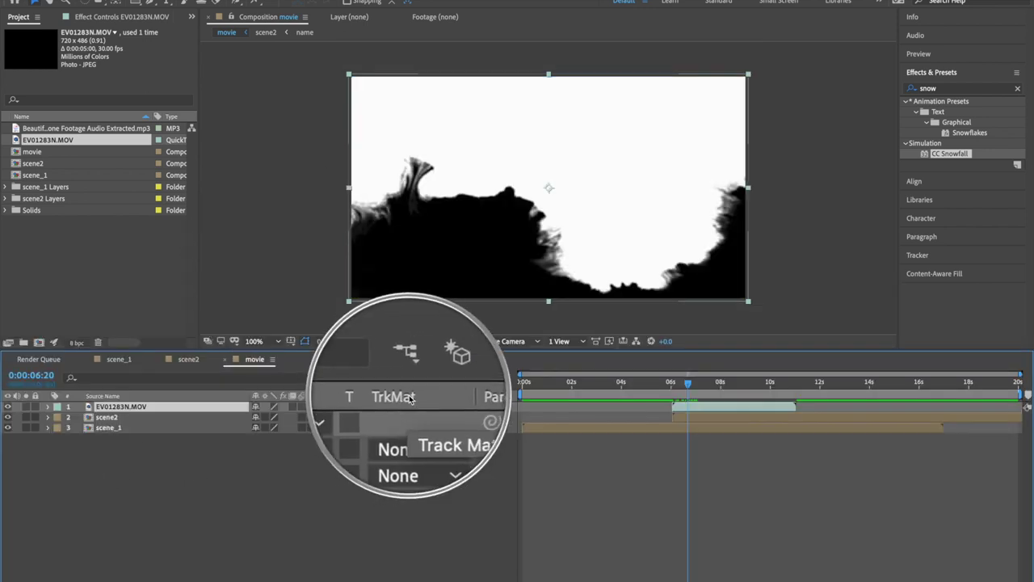
{"action": "left_click", "coordinate": [427, 416]}
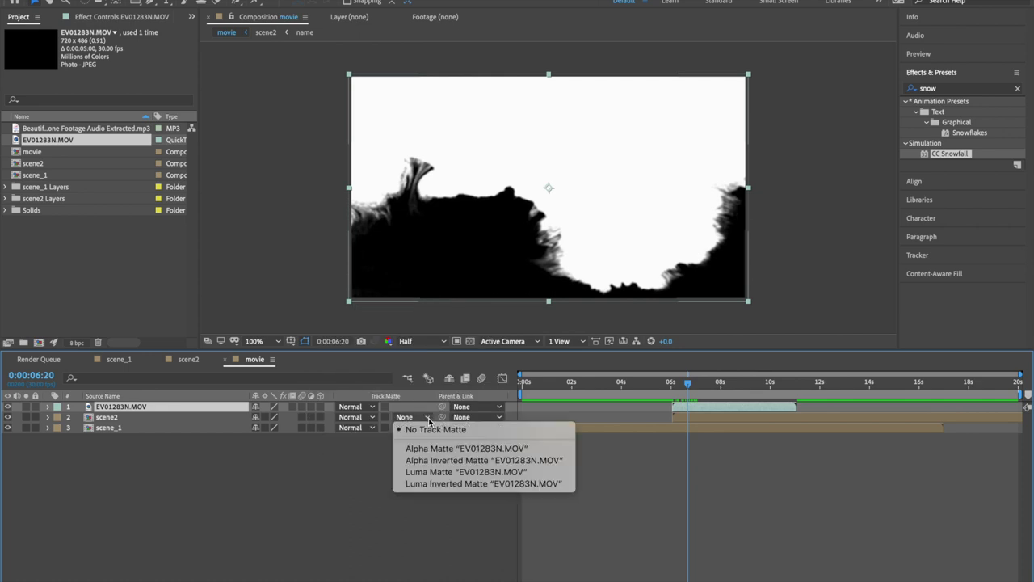
{"action": "left_click", "coordinate": [455, 472]}
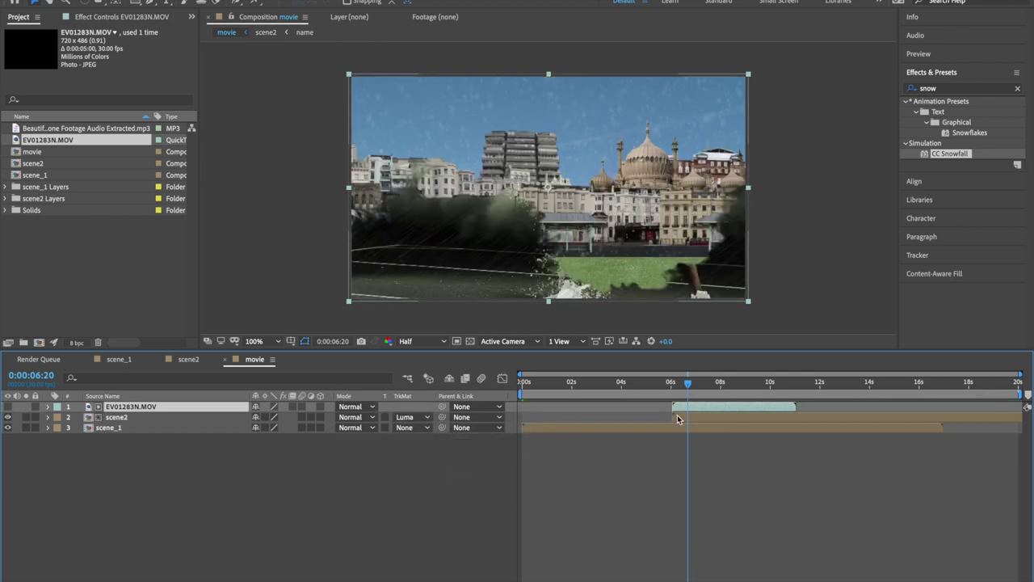
Set the work area from about 5 to 11 seconds around the ink transition and preview it.
{"action": "left_click", "coordinate": [693, 385]}
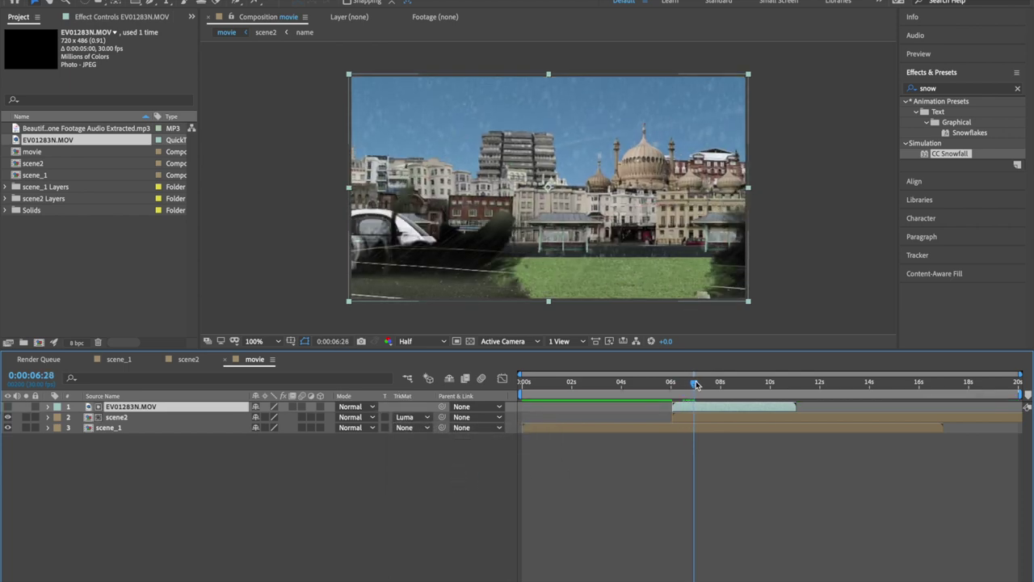
{"action": "left_click_drag", "start_coordinate": [692, 384], "coordinate": [799, 387]}
{"action": "key", "text": "n"}
{"action": "left_click", "coordinate": [683, 387]}
{"action": "left_click", "coordinate": [649, 387]}
{"action": "key", "text": "b"}
{"action": "key", "text": "space"}
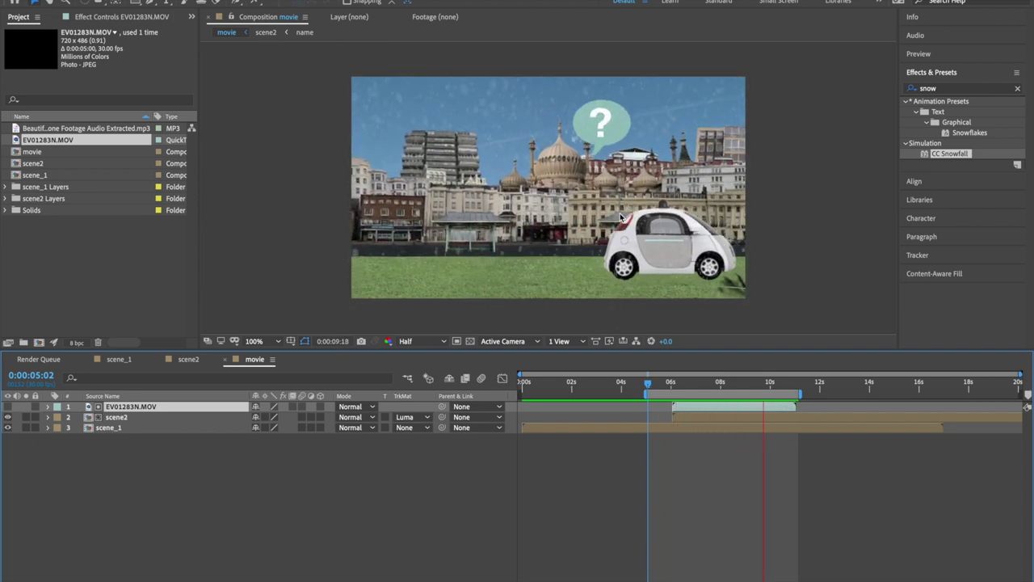
{"action": "key", "text": "space"}
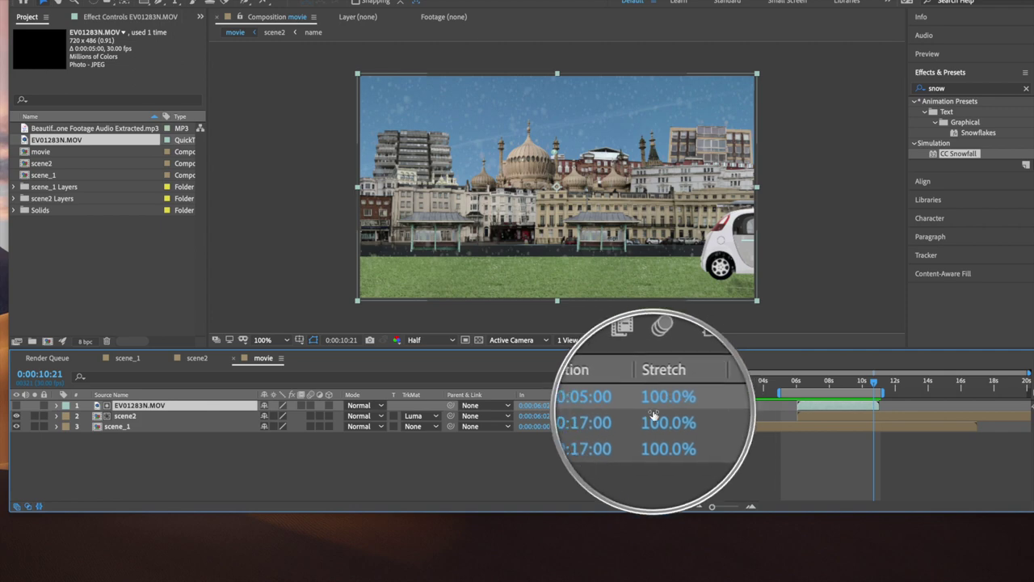
Try a 40% time stretch on the EV01283N.MOV layer and preview the transition.
{"action": "left_click_drag", "start_coordinate": [662, 412], "coordinate": [627, 420]}
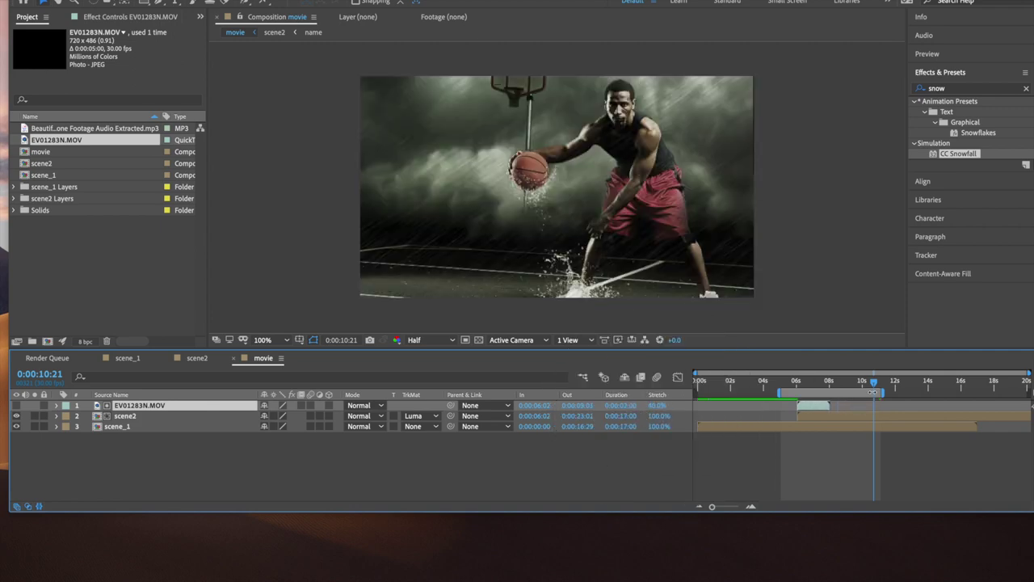
{"action": "key", "text": "space"}
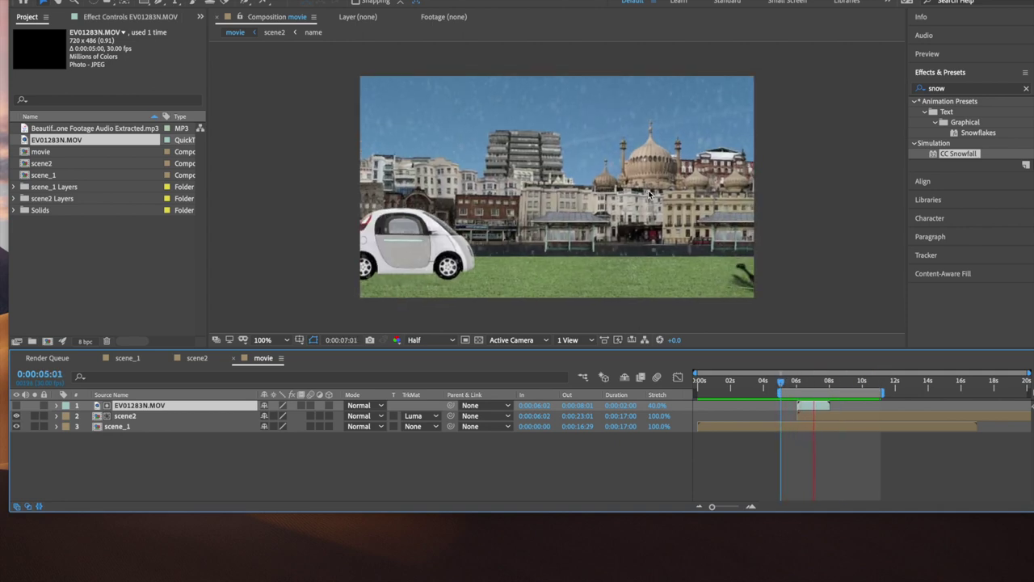
{"action": "key", "text": "space"}
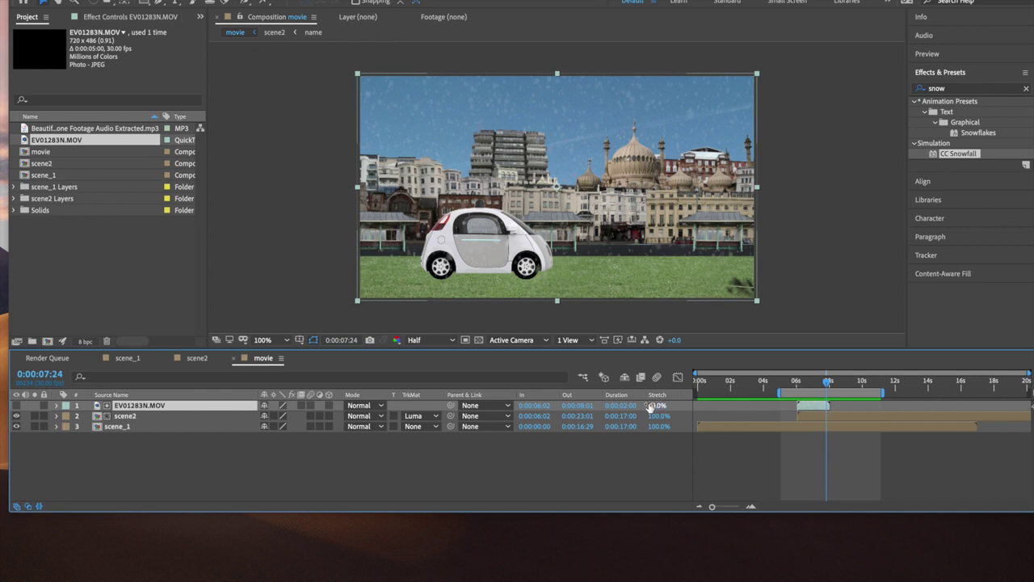
Stretch the EV01283N.MOV layer to 268%, with the work area extended to about 18.5 seconds to preview it.
{"action": "left_click_drag", "start_coordinate": [726, 408], "coordinate": [776, 408]}
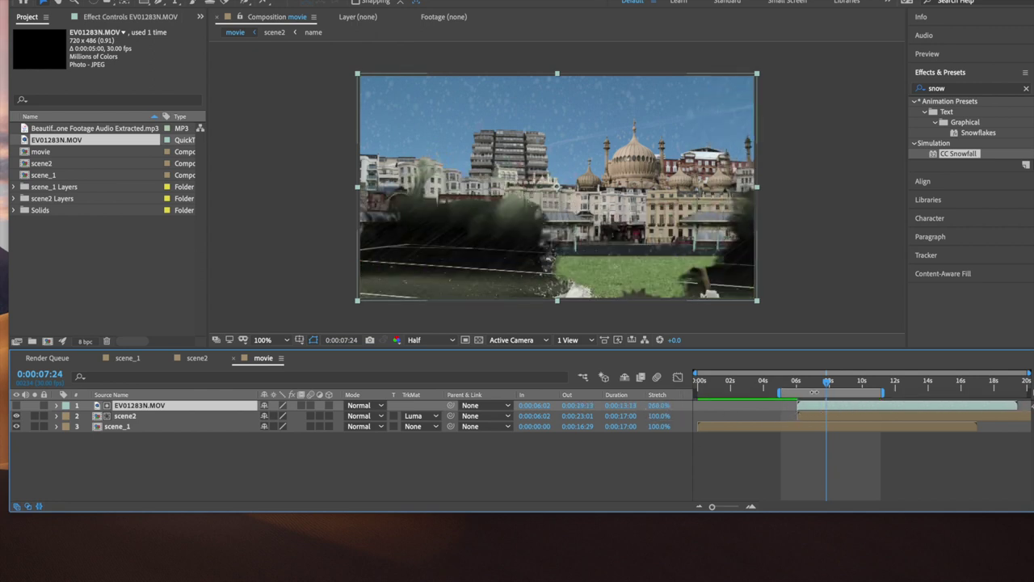
{"action": "left_click_drag", "start_coordinate": [887, 394], "coordinate": [1006, 393]}
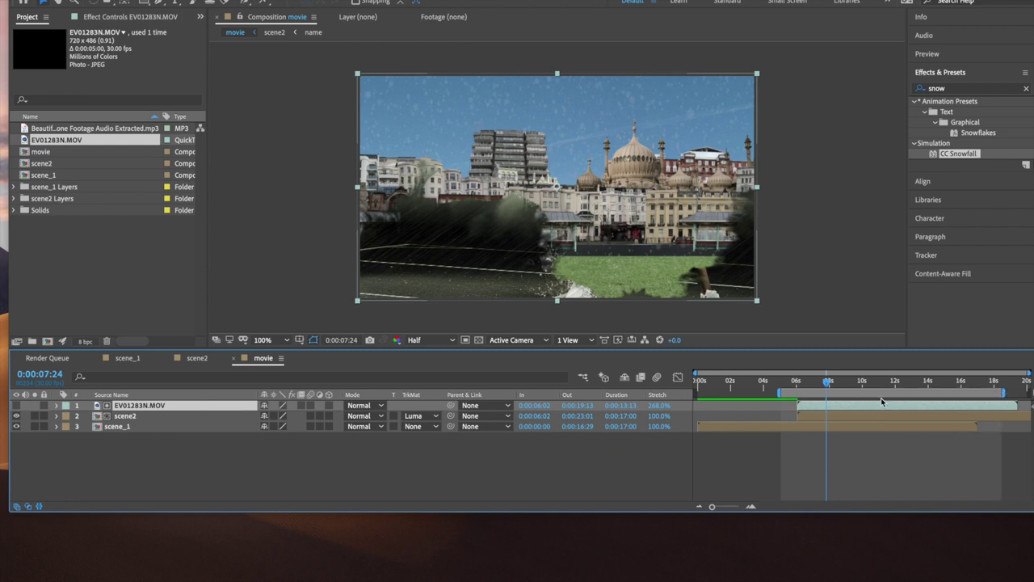
{"action": "left_click_drag", "start_coordinate": [829, 389], "coordinate": [782, 385]}
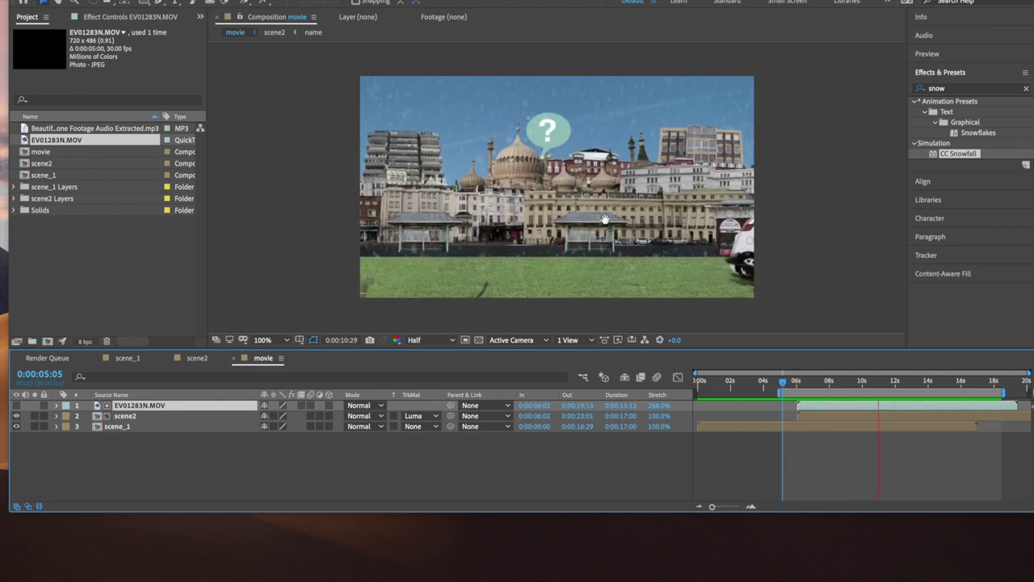
{"action": "key", "text": "space"}
Set the EV01283N.MOV layer's time stretch to 70% and preview the transition from about 5 seconds.
{"action": "left_click_drag", "start_coordinate": [654, 410], "coordinate": [545, 440]}
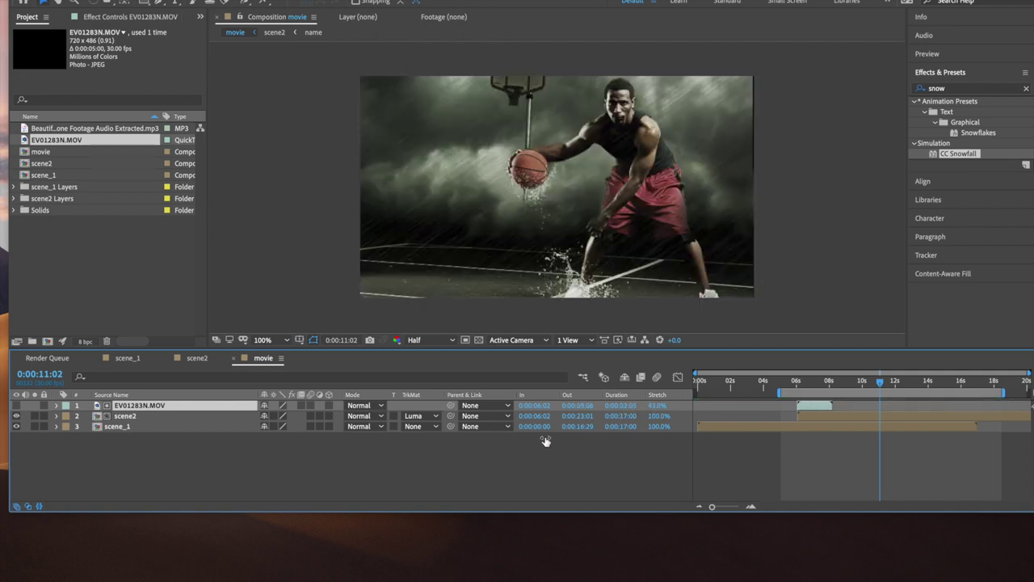
{"action": "left_click", "coordinate": [658, 405]}
{"action": "type", "text": "70"}
{"action": "key", "text": "Return"}
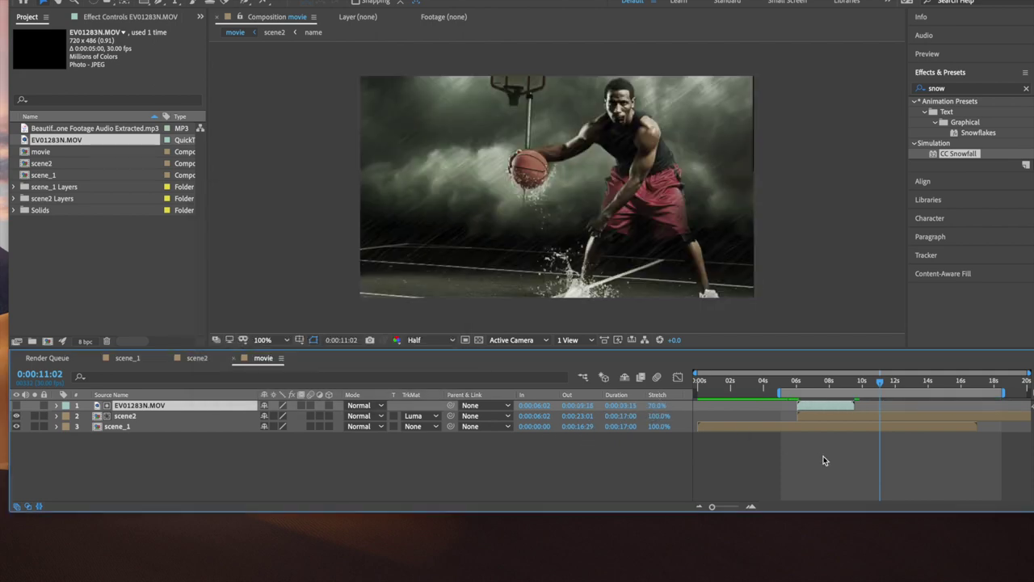
{"action": "left_click_drag", "start_coordinate": [879, 381], "coordinate": [778, 385]}
{"action": "key", "text": "space"}
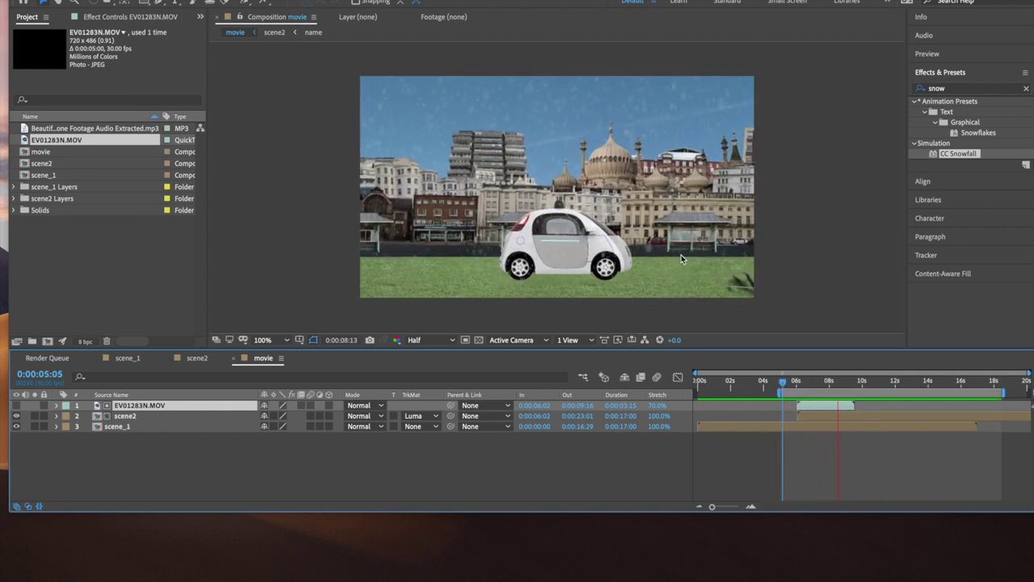
{"action": "key", "text": "space"}
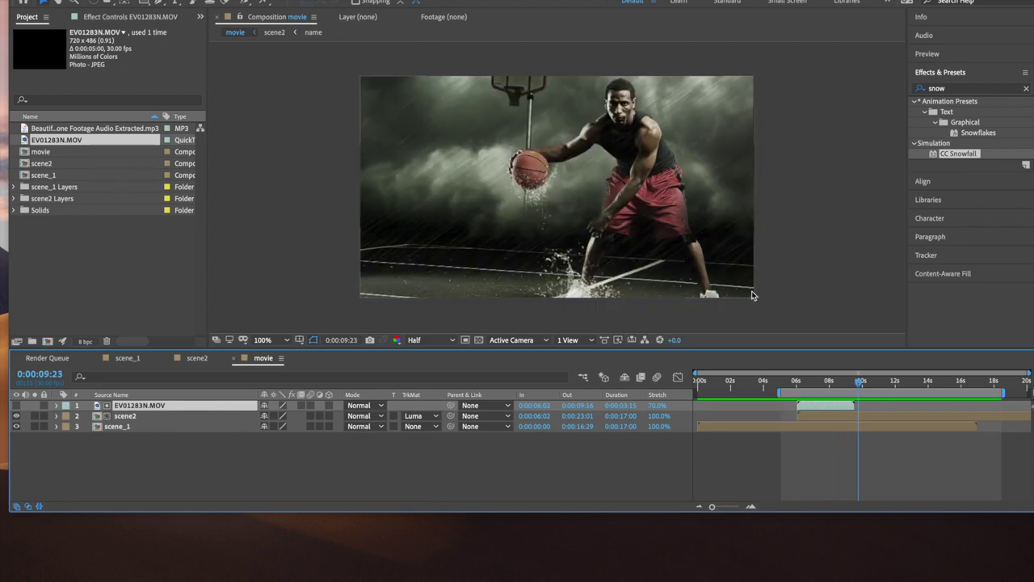
Duplicate scene2 above the matte layer without a track matte, trimmed to start at 0:00:09:17 where the matte ends.
{"action": "left_click_drag", "start_coordinate": [866, 391], "coordinate": [843, 385]}
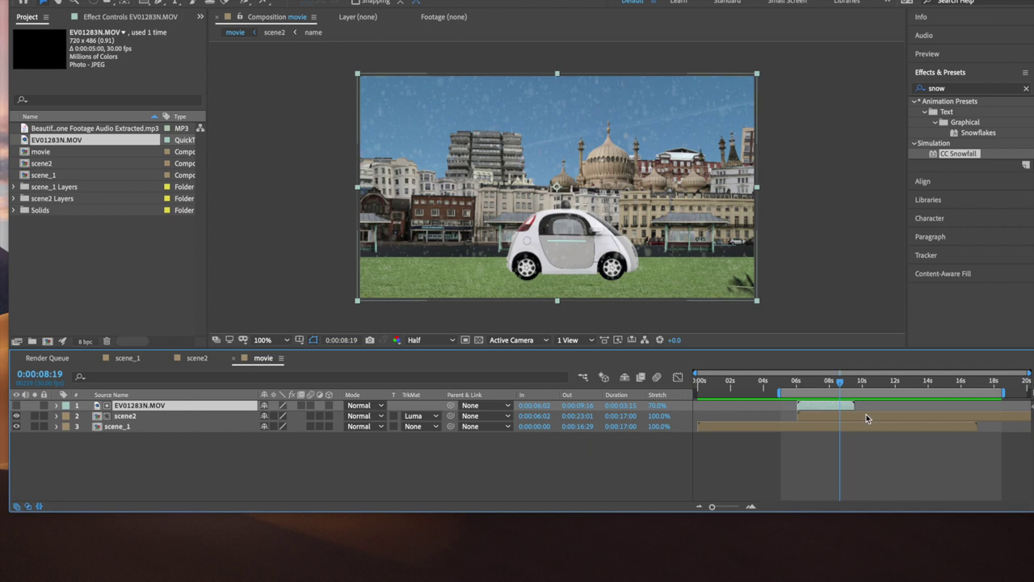
{"action": "left_click_drag", "start_coordinate": [843, 380], "coordinate": [855, 384]}
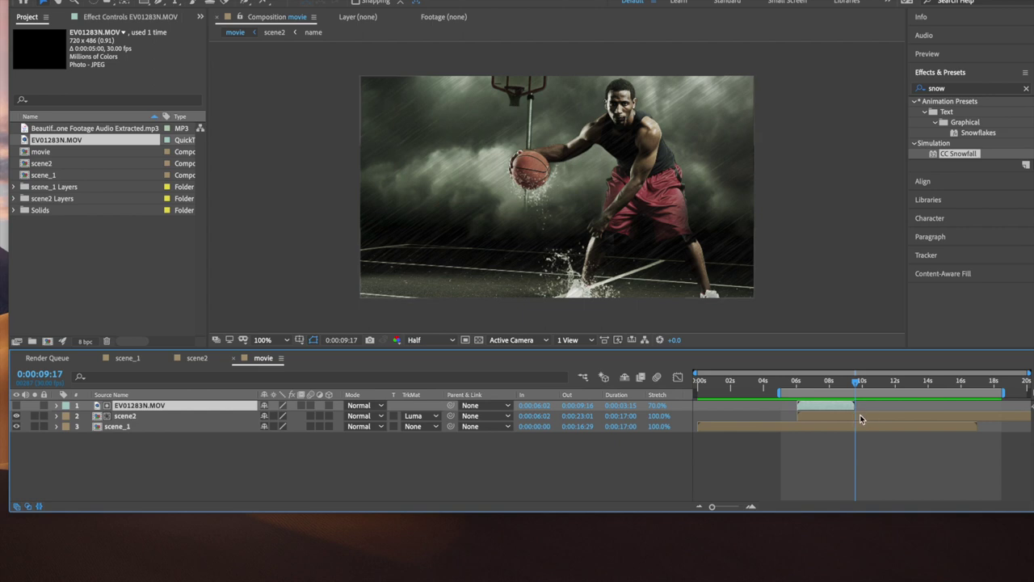
{"action": "left_click", "coordinate": [859, 417]}
{"action": "key", "text": "F2"}
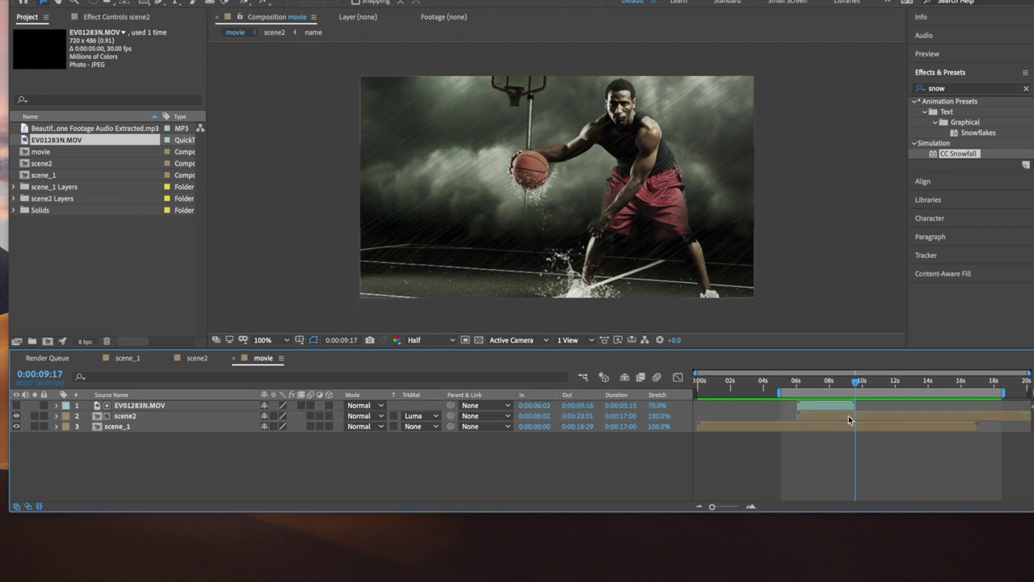
{"action": "left_click", "coordinate": [193, 417]}
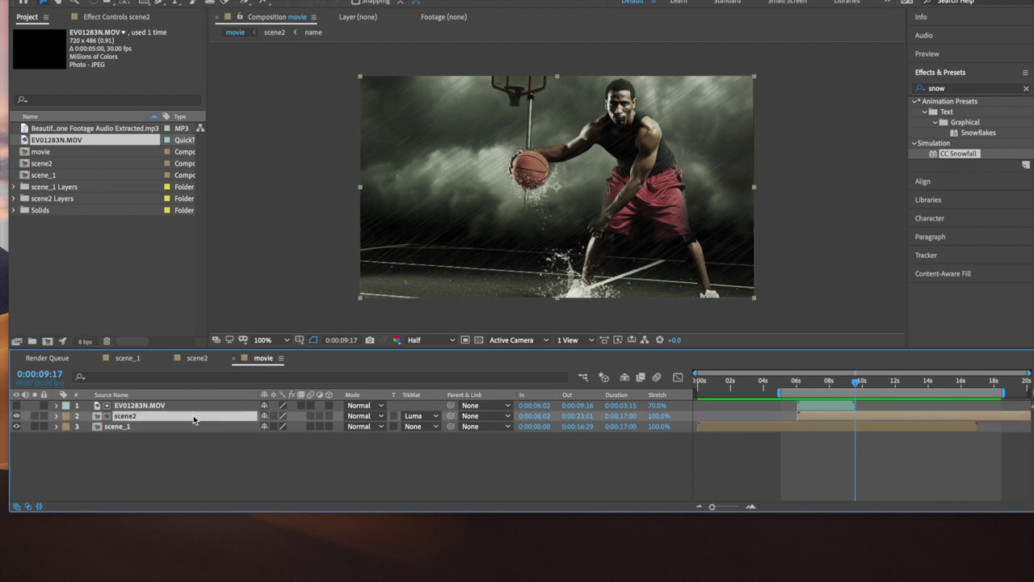
{"action": "key", "text": "ctrl+d"}
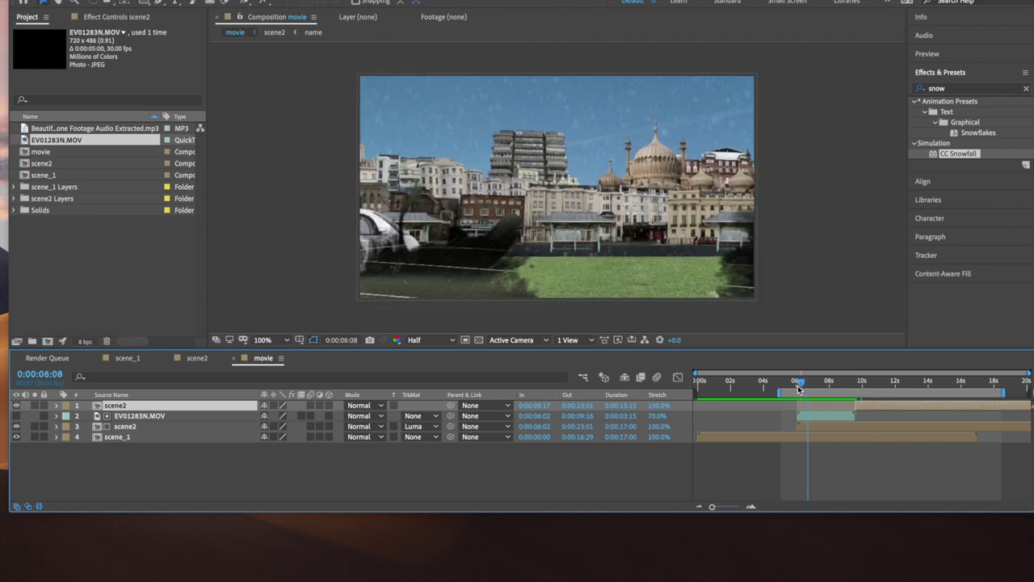
Set the movie composition's duration to 0:00:16:28 and extend its work area back to 0:00:00:00.
{"action": "left_click_drag", "start_coordinate": [862, 385], "coordinate": [976, 383]}
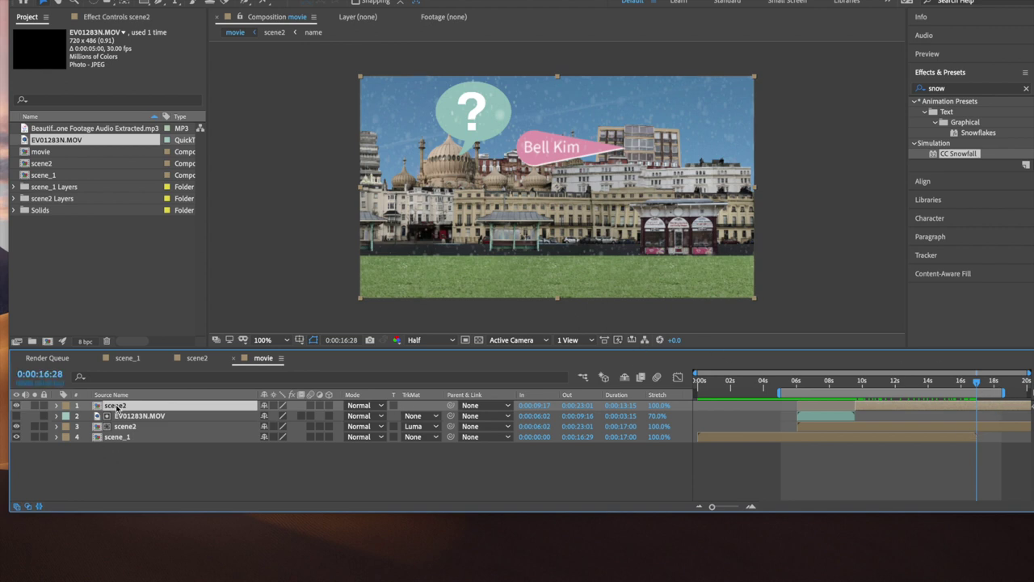
{"action": "key", "text": "super+k"}
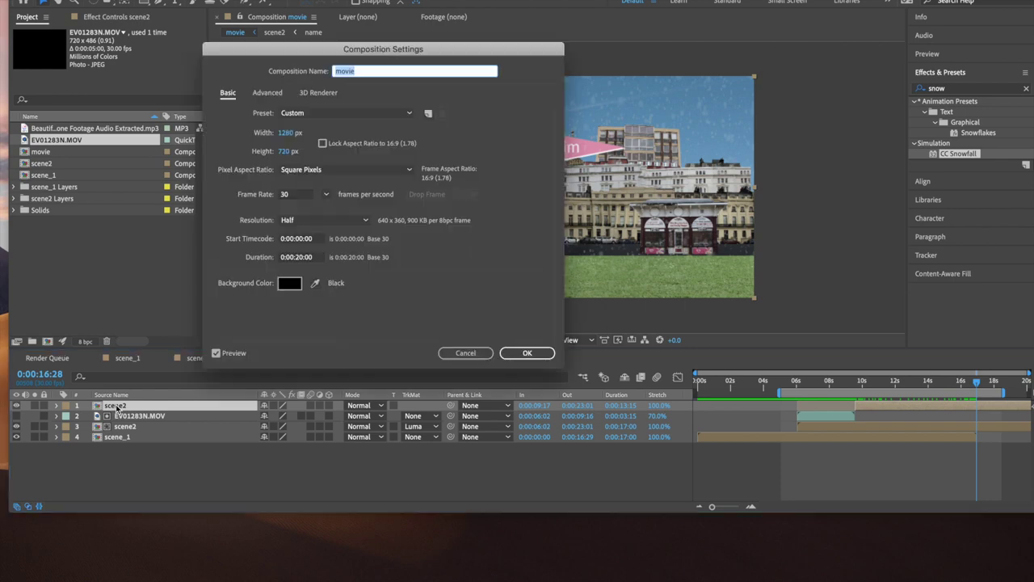
{"action": "left_click", "coordinate": [305, 259]}
{"action": "double_click", "coordinate": [312, 256]}
{"action": "type", "text": "1628"}
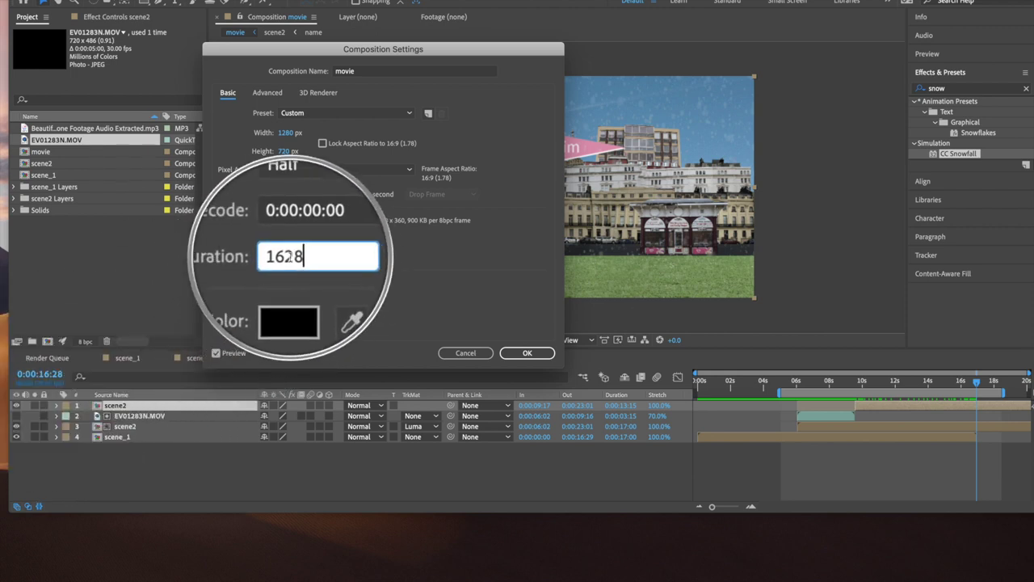
{"action": "left_click", "coordinate": [526, 353]}
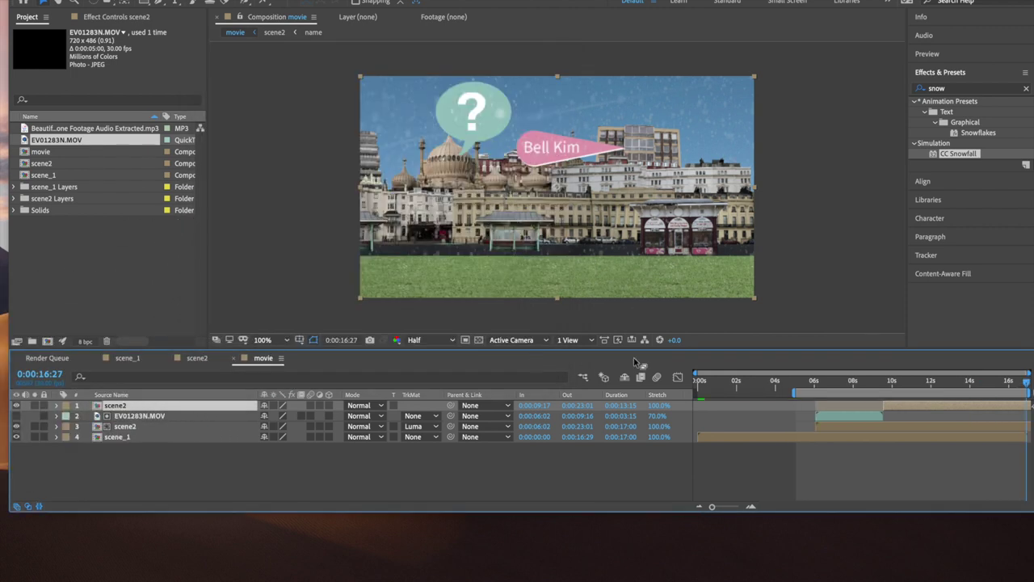
{"action": "left_click_drag", "start_coordinate": [794, 398], "coordinate": [696, 396]}
{"action": "left_click_drag", "start_coordinate": [1026, 383], "coordinate": [699, 406]}
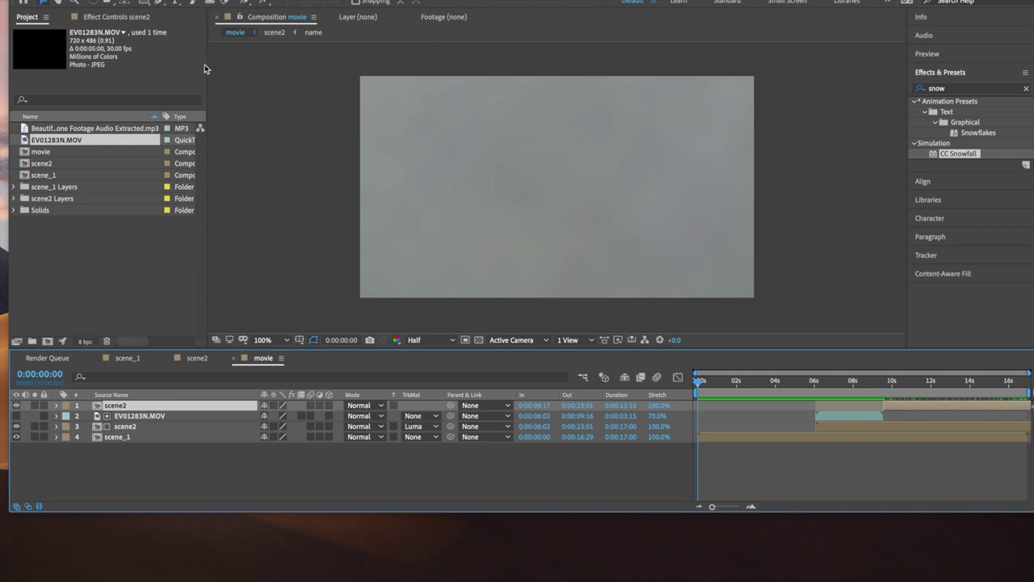
Add the extracted drone footage MP3 as the bottom layer of movie and reveal its Audio Levels and Waveform.
{"action": "double_click", "coordinate": [59, 2]}
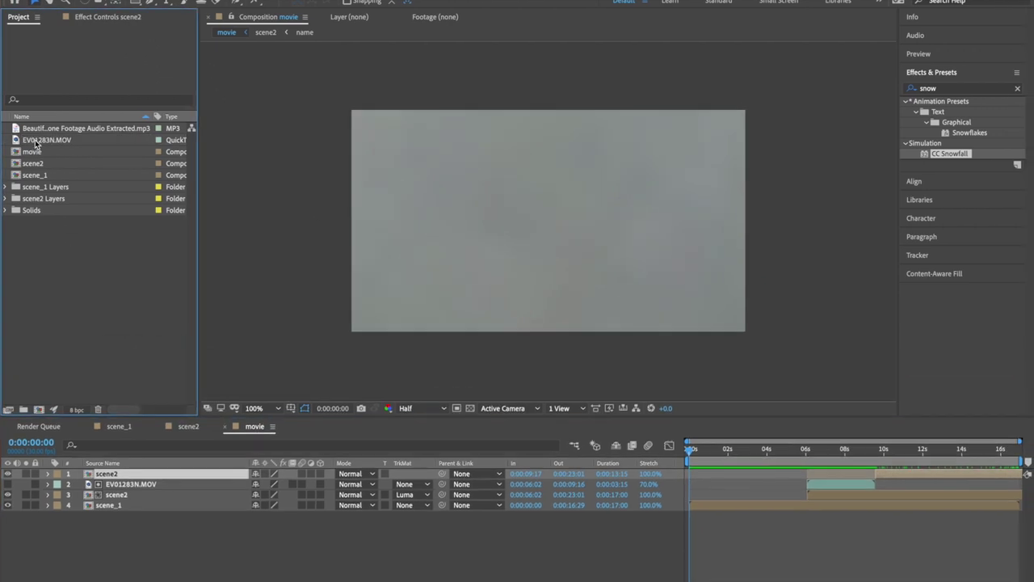
{"action": "left_click", "coordinate": [48, 128]}
{"action": "left_click_drag", "start_coordinate": [48, 128], "coordinate": [138, 536]}
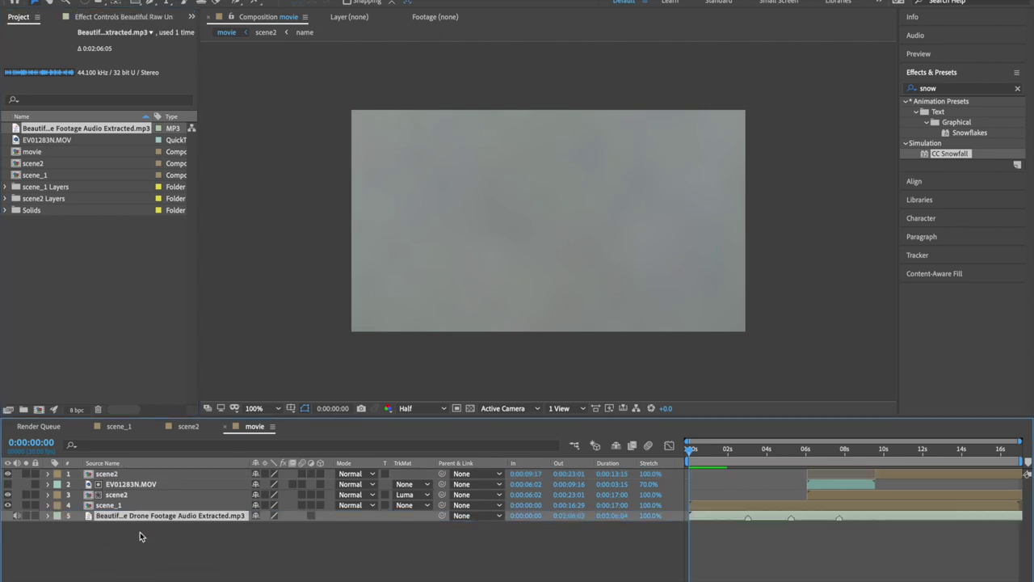
{"action": "left_click", "coordinate": [47, 515]}
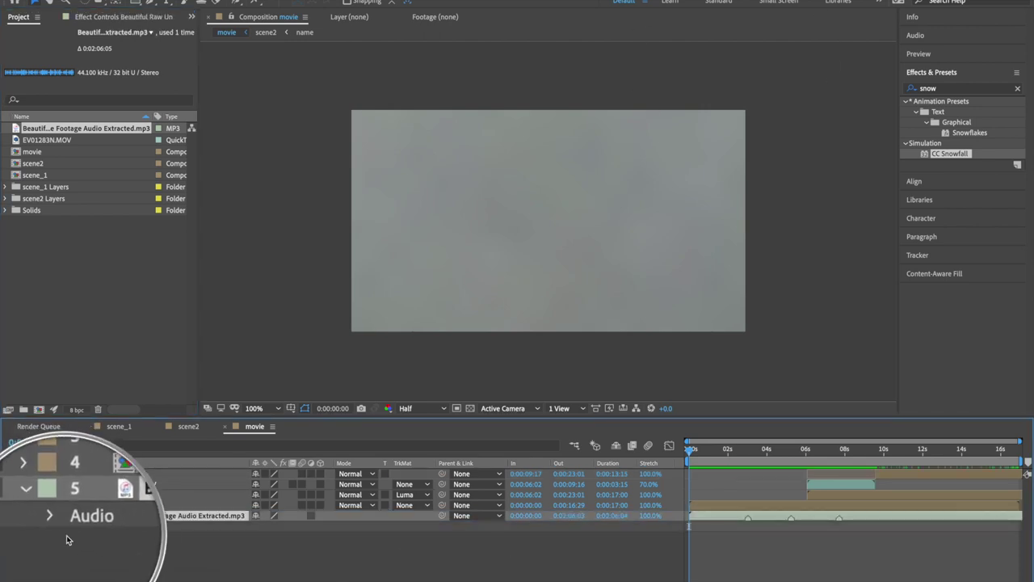
{"action": "left_click", "coordinate": [60, 527]}
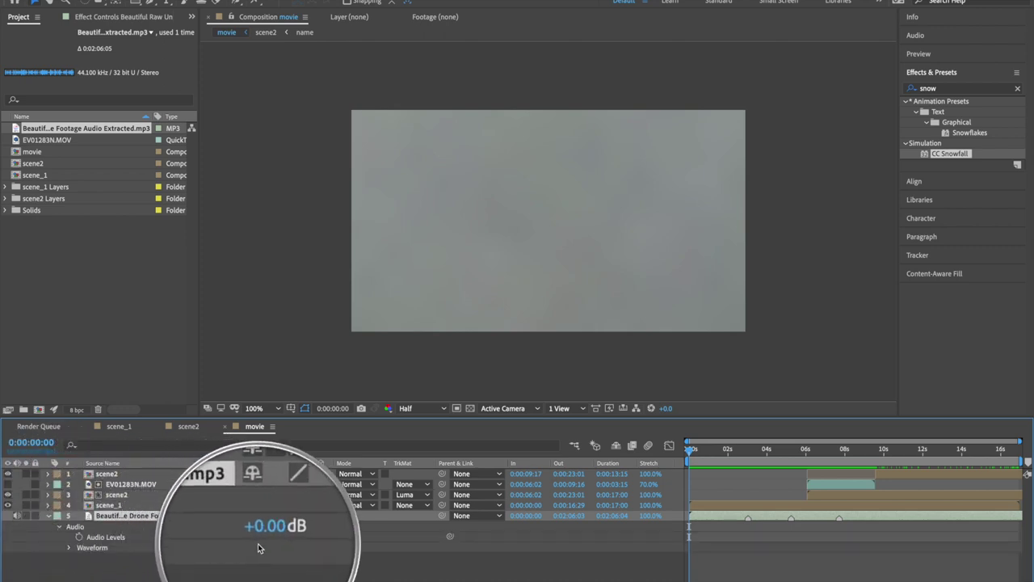
{"action": "left_click", "coordinate": [70, 548]}
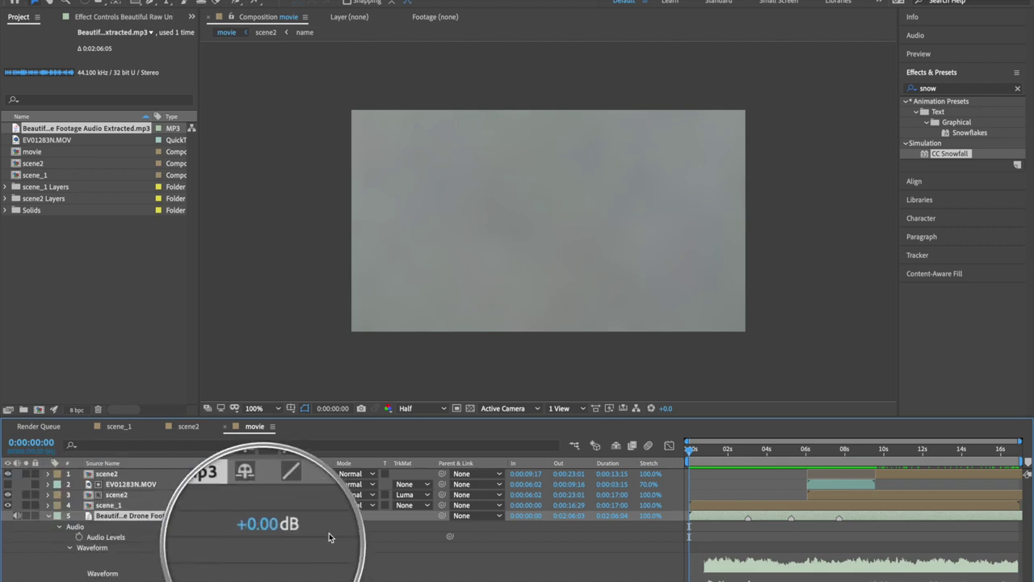
Fade out the music by keyframing its Audio Levels at 0:00:15:14 and lowering them near the end of the composition.
{"action": "left_click", "coordinate": [991, 450]}
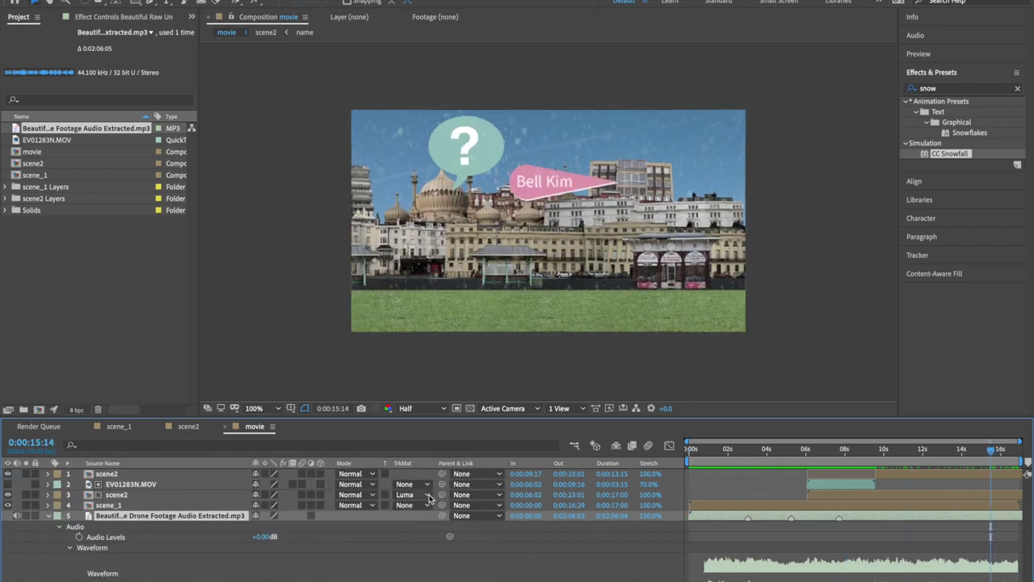
{"action": "left_click", "coordinate": [80, 537]}
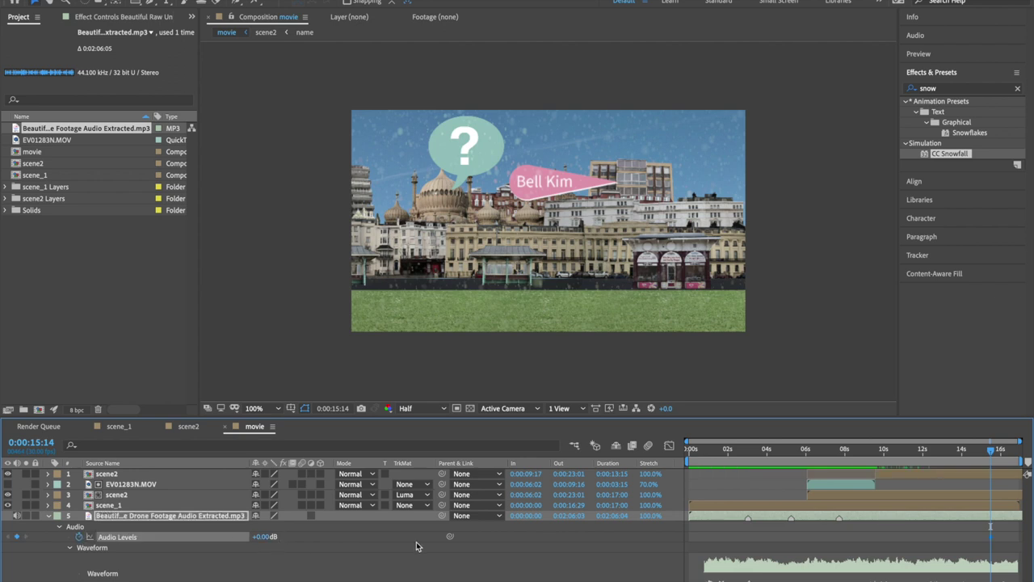
{"action": "left_click_drag", "start_coordinate": [989, 451], "coordinate": [1021, 450]}
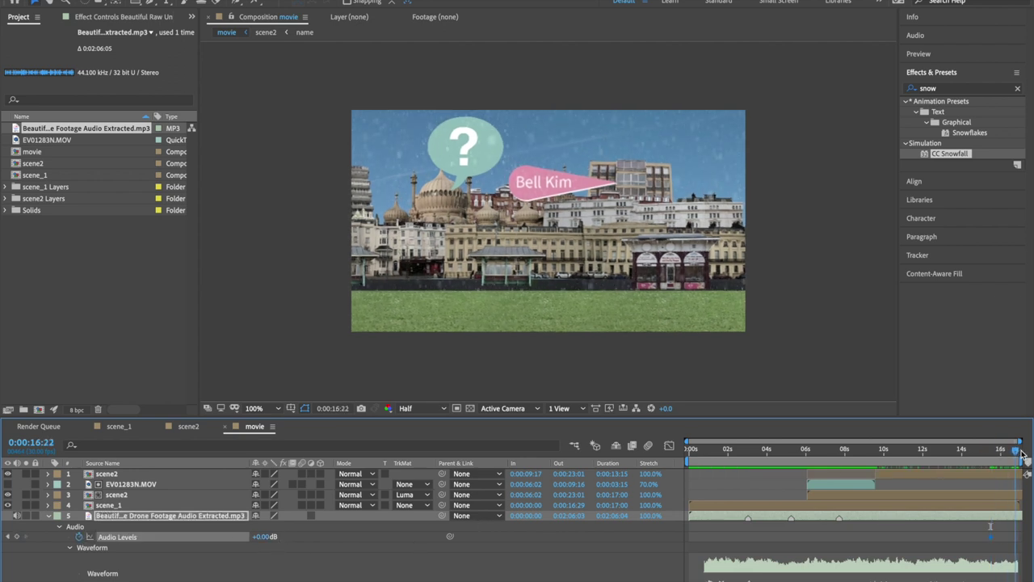
{"action": "left_click_drag", "start_coordinate": [265, 536], "coordinate": [246, 537]}
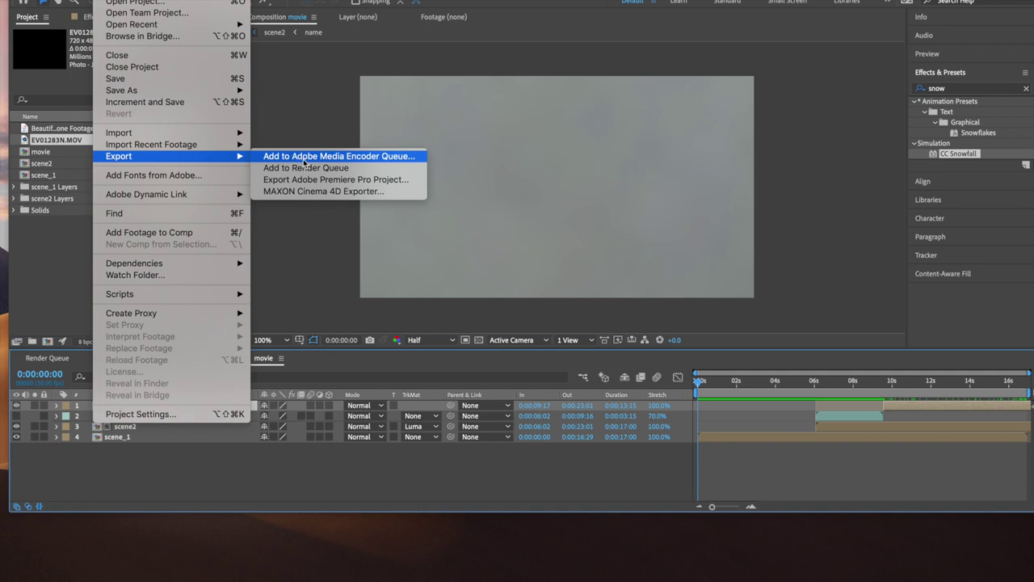
Send movie to the Adobe Media Encoder queue, set the output to movie.mp4 on the Desktop, and start encoding.
{"action": "left_click", "coordinate": [305, 160]}
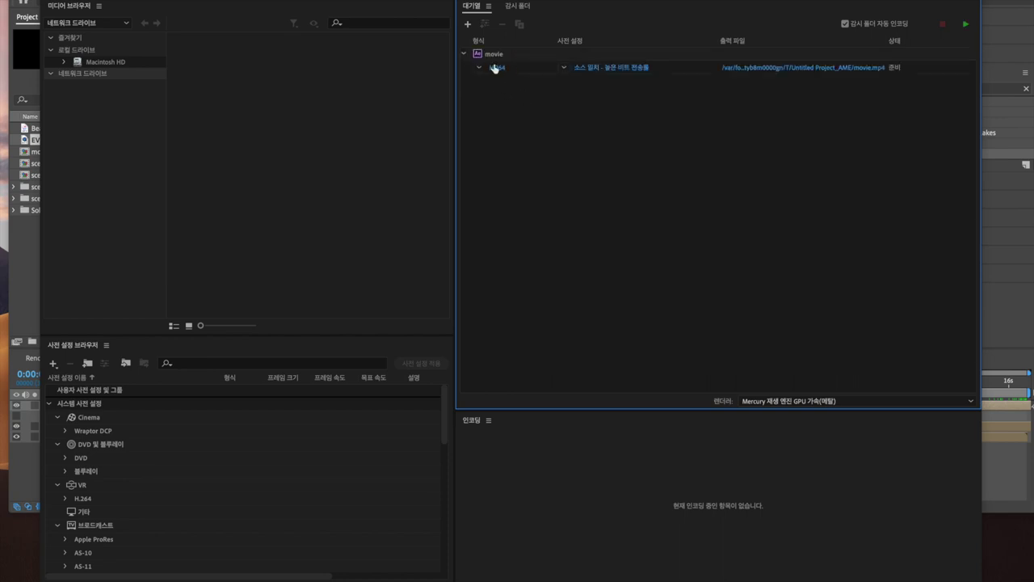
{"action": "left_click", "coordinate": [758, 69]}
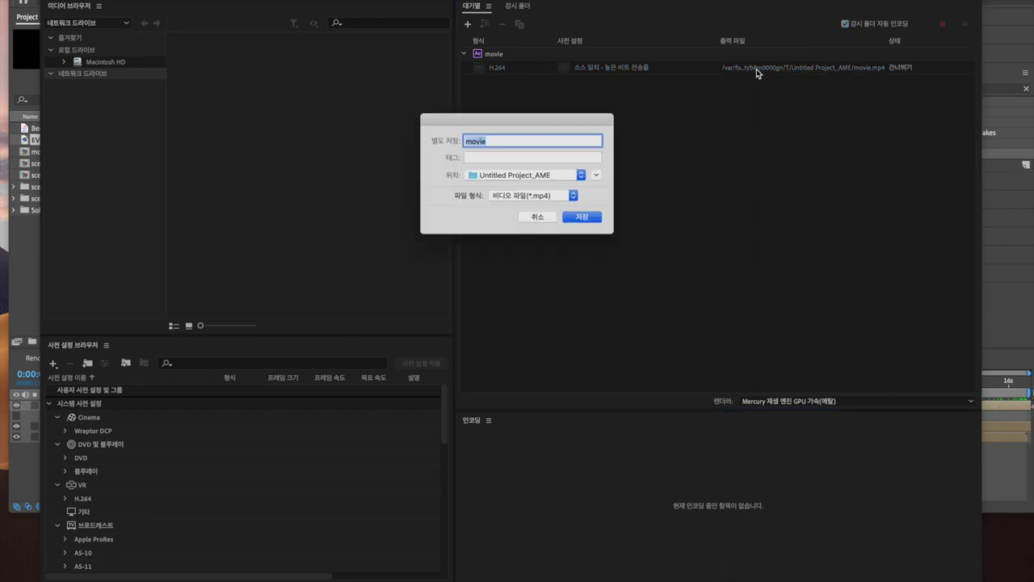
{"action": "left_click", "coordinate": [585, 175]}
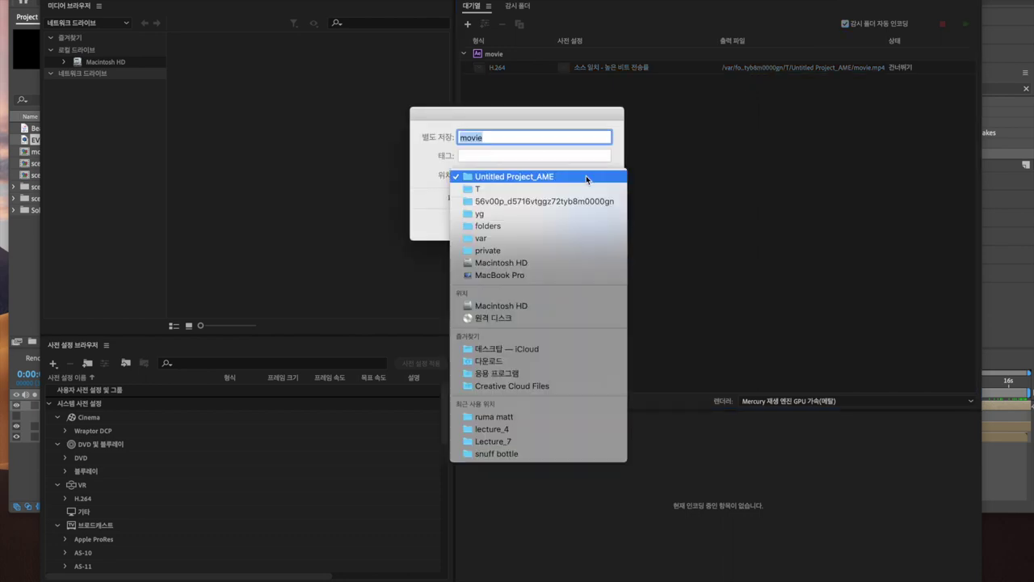
{"action": "left_click", "coordinate": [512, 351]}
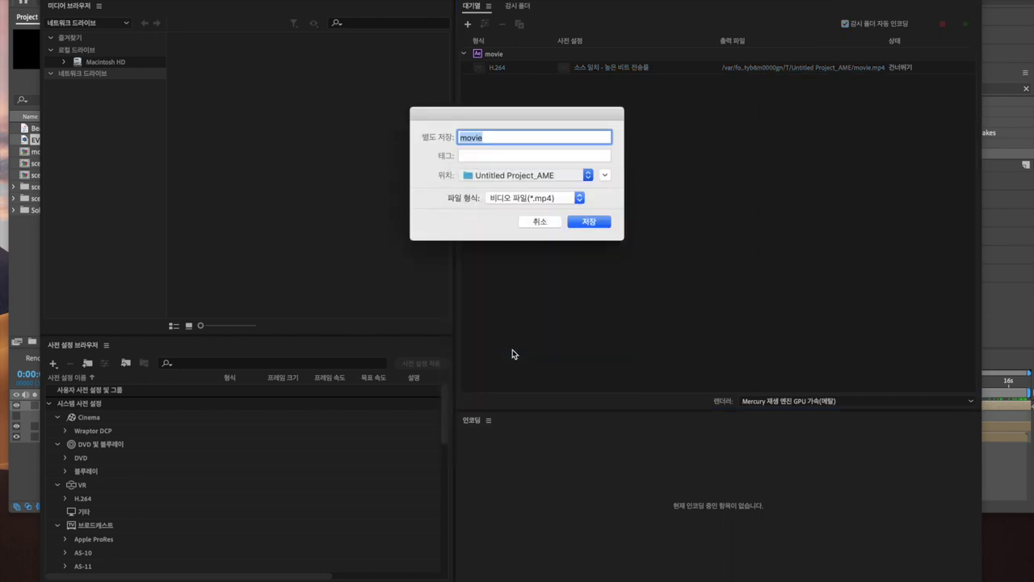
{"action": "left_click", "coordinate": [595, 223]}
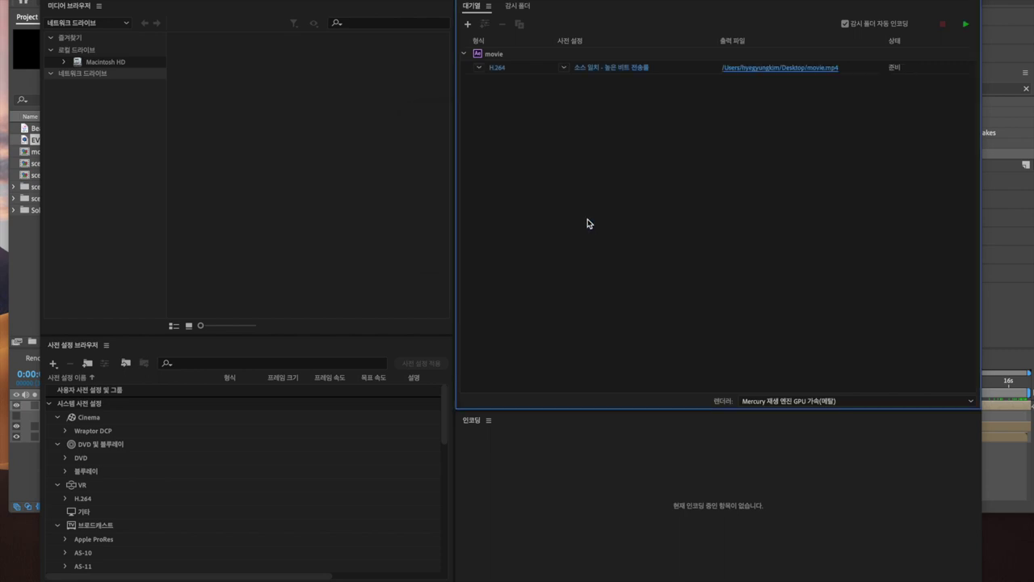
{"action": "left_click", "coordinate": [966, 26]}
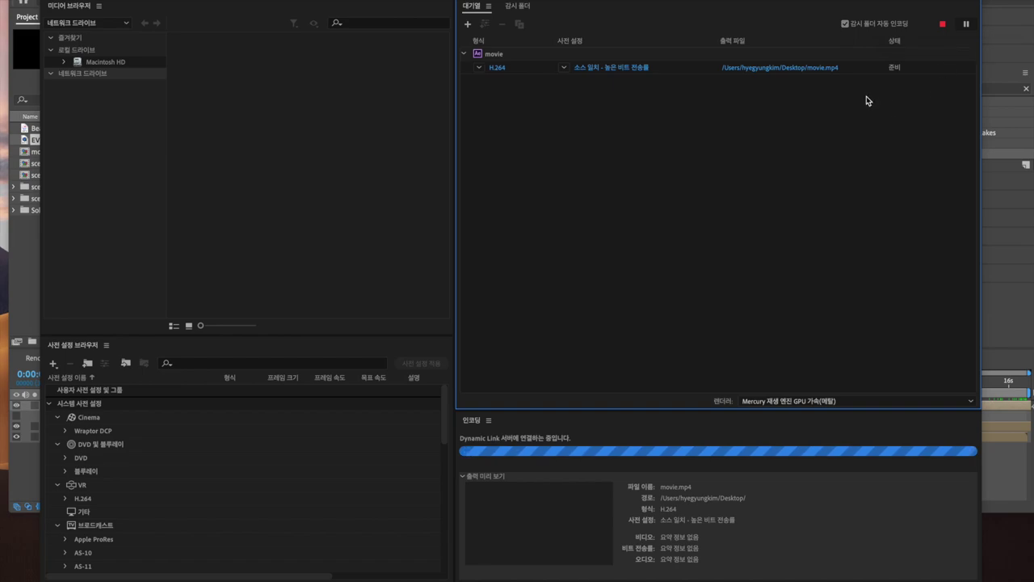
Switch to the video player showing 3d camera.mov and rewind the clip to the beginning.
{"action": "key", "text": "ctrl+Right"}
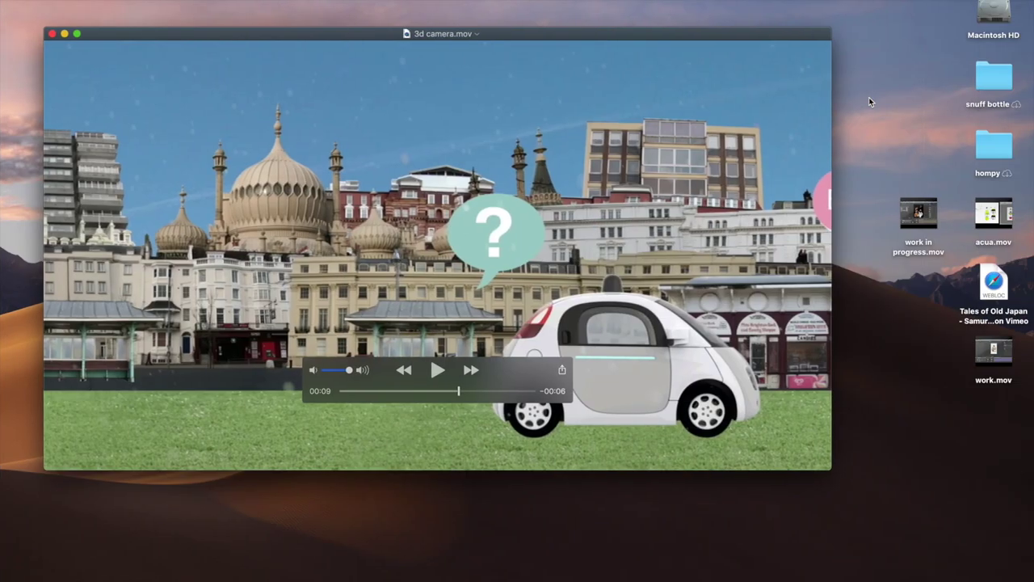
{"action": "left_click_drag", "start_coordinate": [457, 392], "coordinate": [295, 404]}
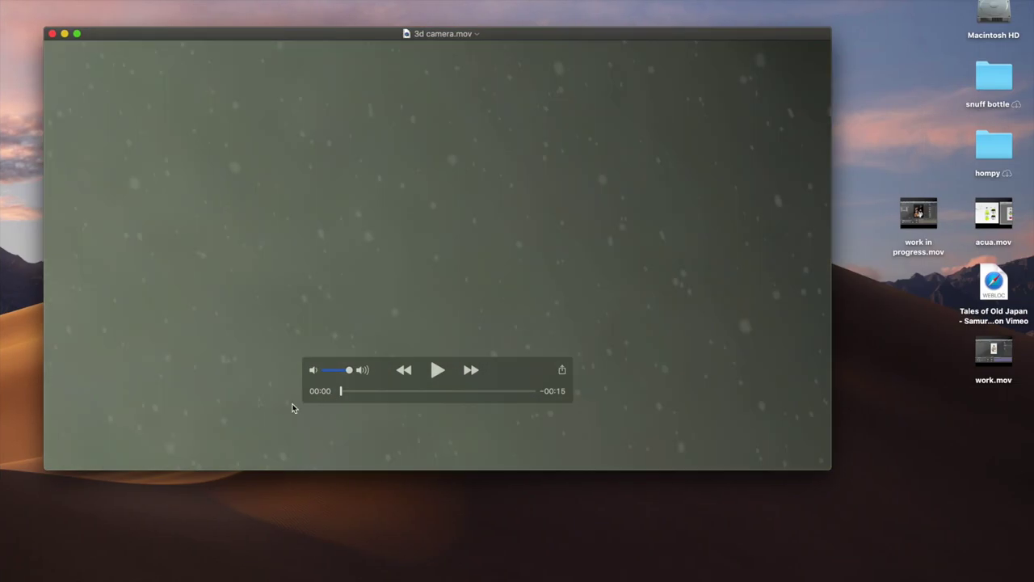